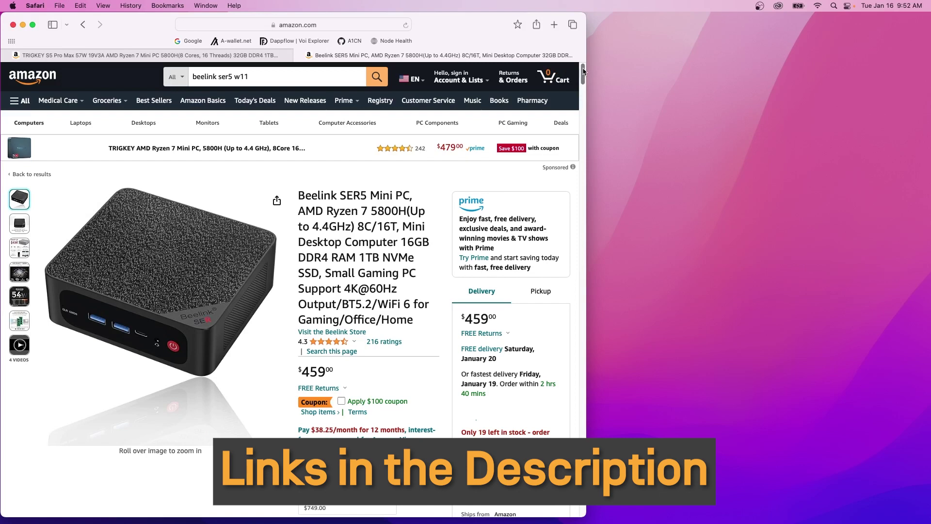
# Scroll through the Beelink SER5 Mini PC product listing on Amazon.
pyautogui.moveTo(583, 72); pyautogui.dragTo(594, 196)
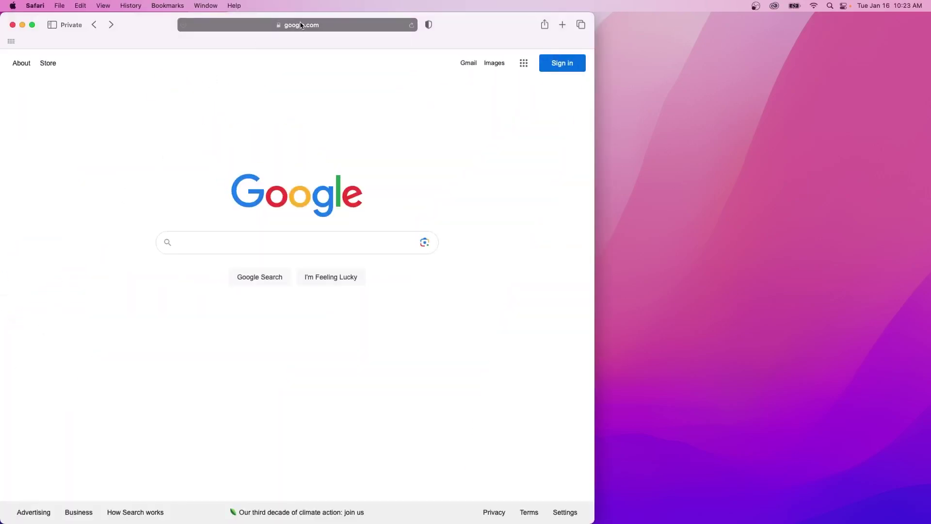
# Go to a-wallet.net in Safari.
pyautogui.click(300, 22)
pyautogui.write('a-wall')
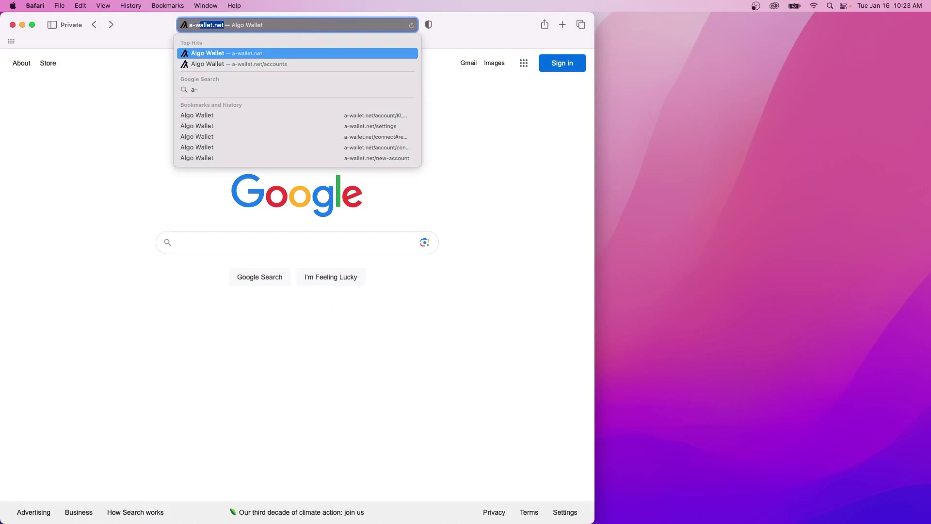
pyautogui.write('et.net')
pyautogui.press('Return')
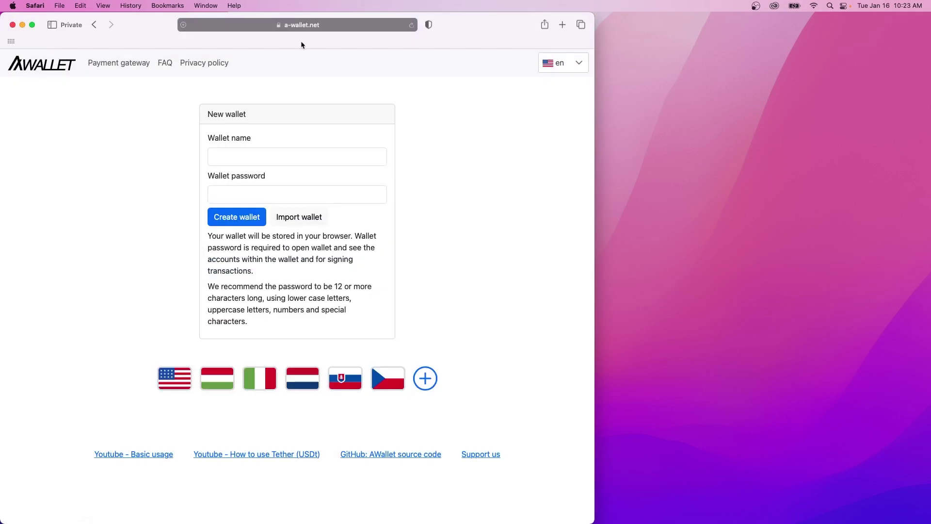
# Create a new wallet named TestWallet, protected with its password.
pyautogui.click(274, 150)
pyautogui.write('TestWallet')
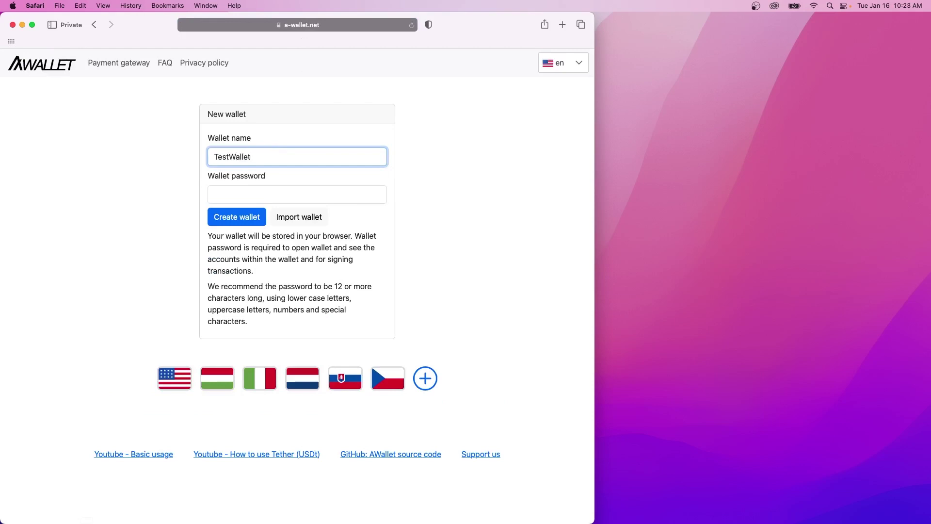
pyautogui.press('Tab')
pyautogui.write('testwallet')
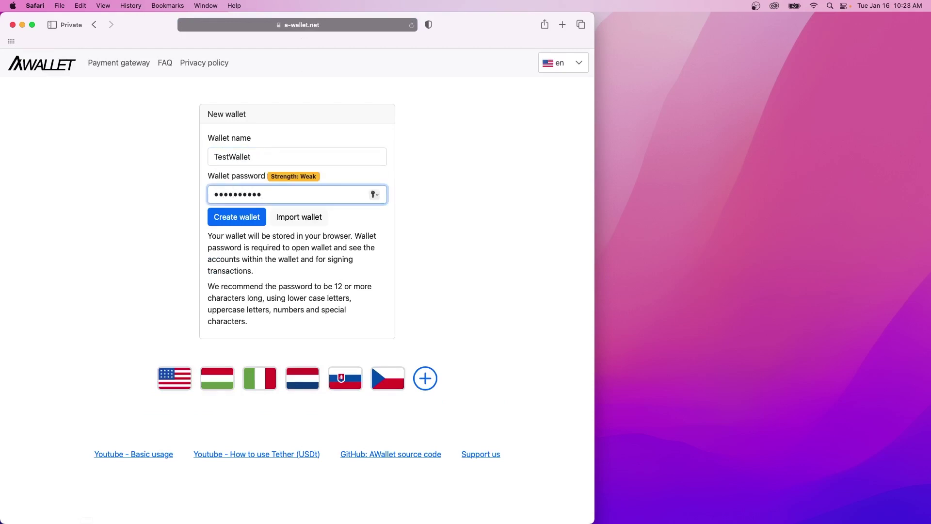
pyautogui.click(256, 214)
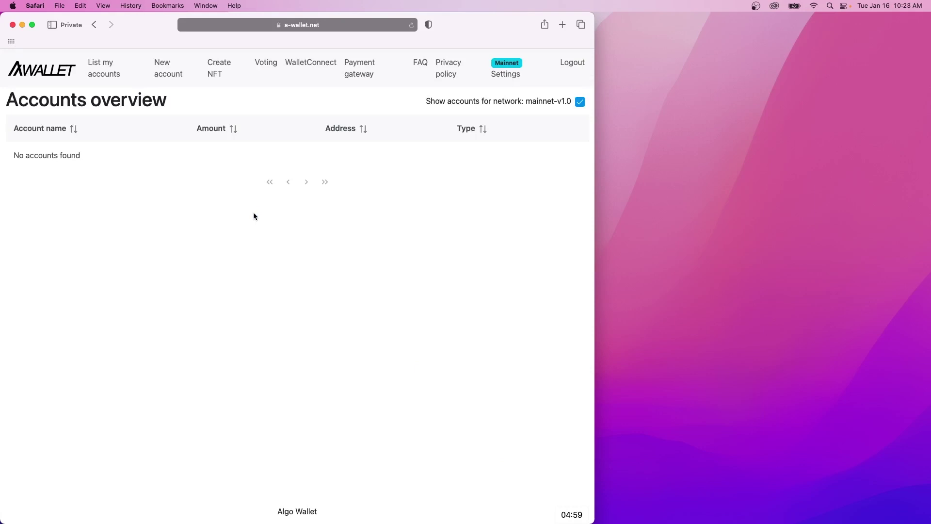
# Switch the wallet environment to Voi Testnet and generate a new basic account.
pyautogui.click(507, 71)
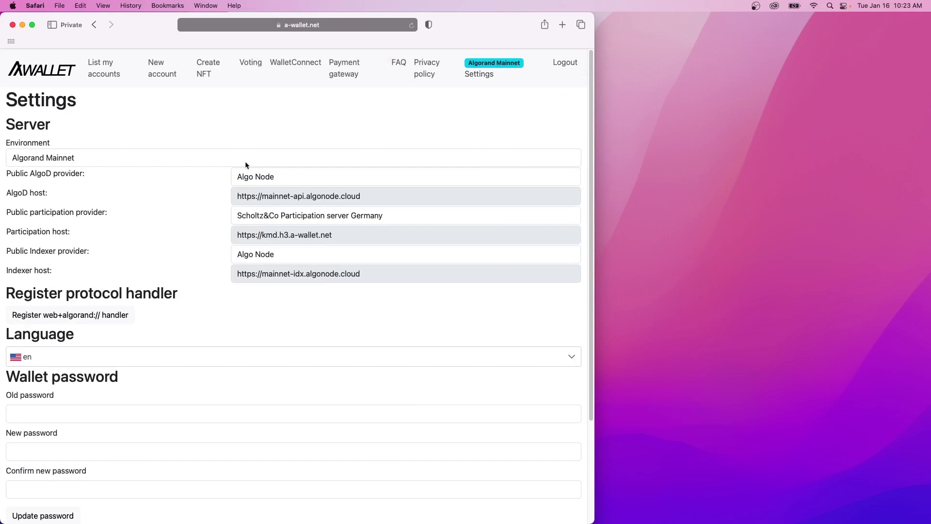
pyautogui.click(243, 161)
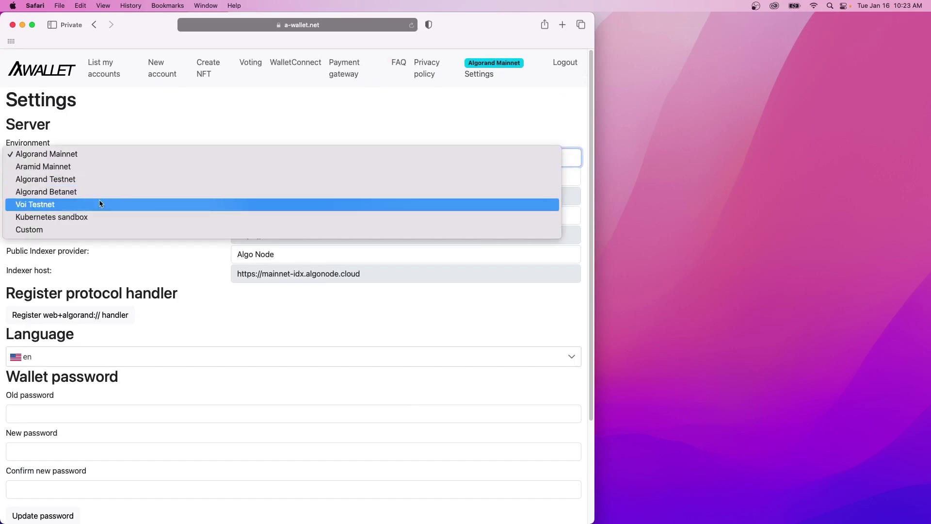
pyautogui.click(100, 203)
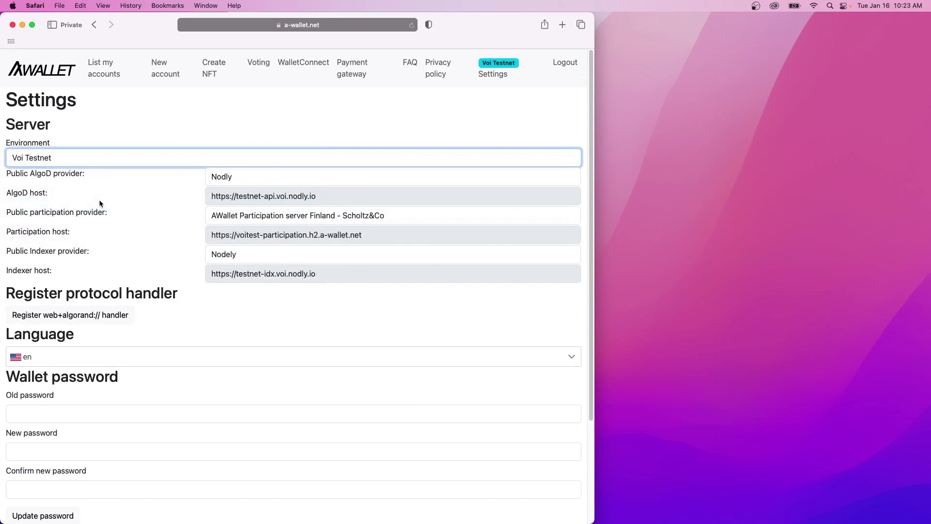
pyautogui.click(167, 74)
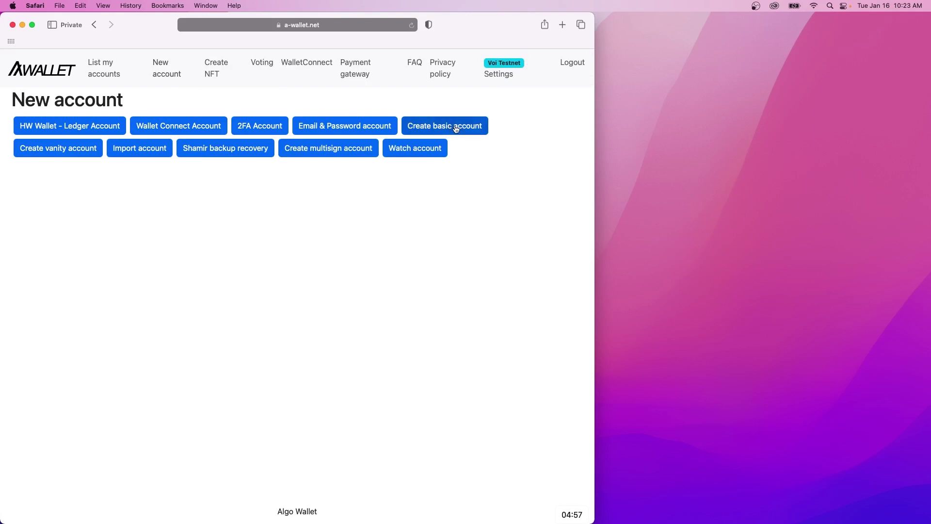
pyautogui.click(455, 128)
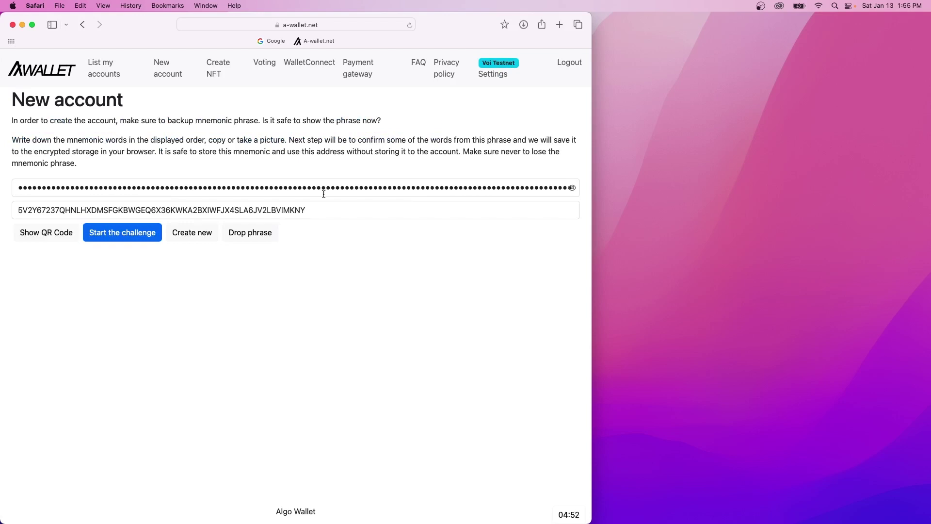
# Save the new account address in a Notes note under 'Wallet Address:' and renew the session timer.
pyautogui.moveTo(324, 210); pyautogui.dragTo(8, 209)
pyautogui.press('super+c')
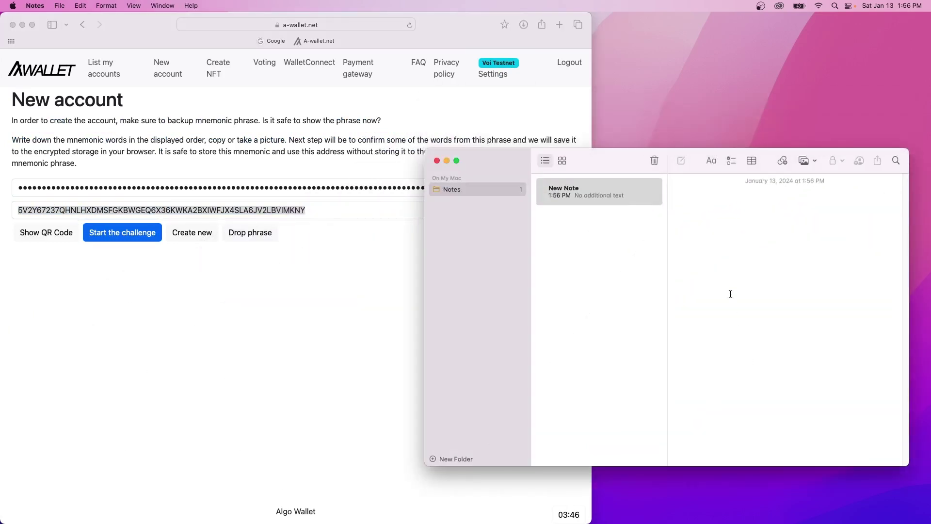
pyautogui.write('Wallet Address:')
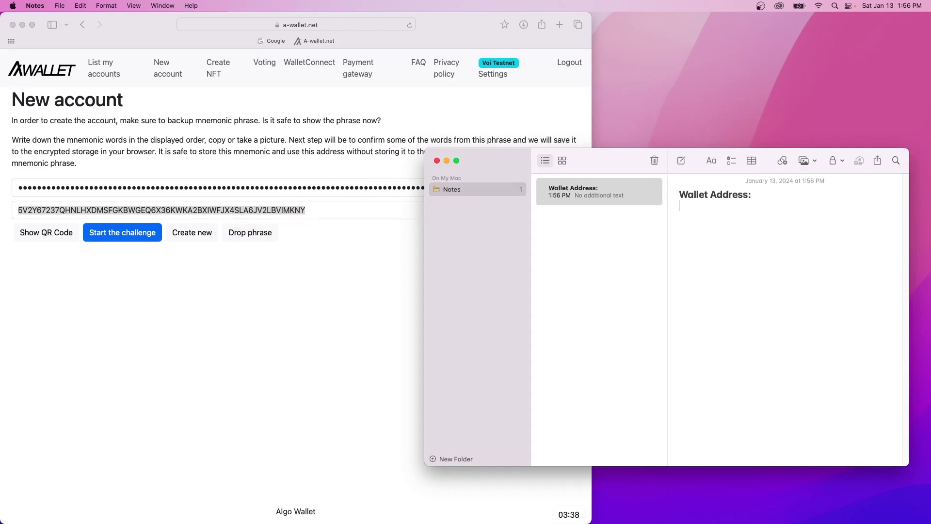
pyautogui.press('super+v')
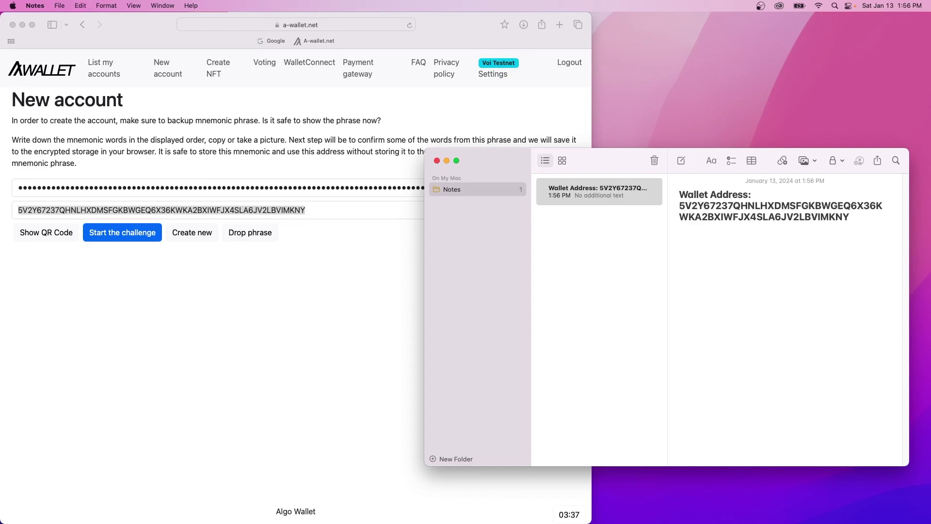
pyautogui.press('Return')
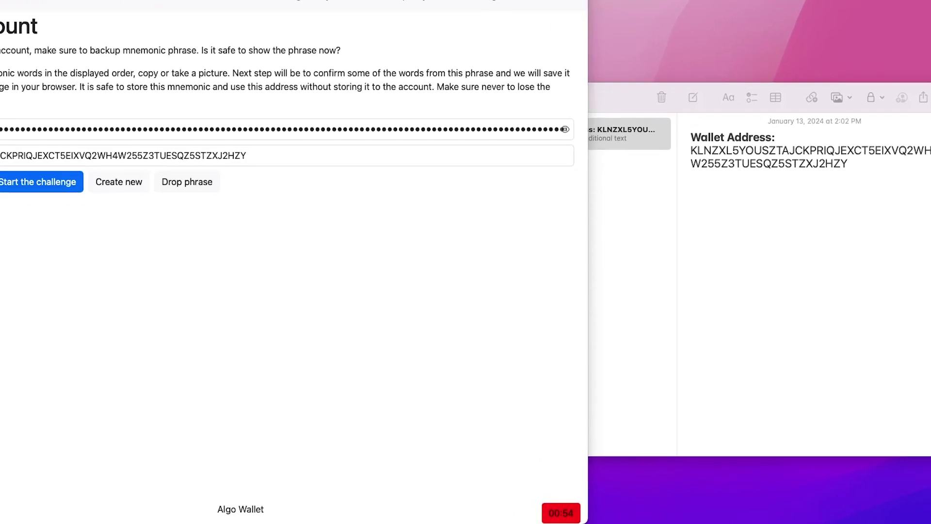
pyautogui.click(545, 510)
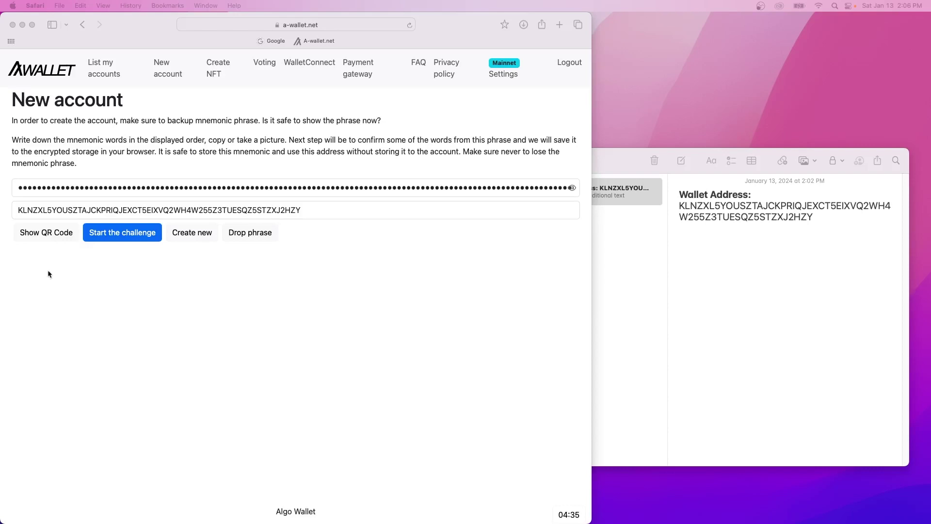
pyautogui.click(157, 235)
# Answer the mnemonic challenge with the requested word and create the account named SynapseWallet.
pyautogui.click(157, 235)
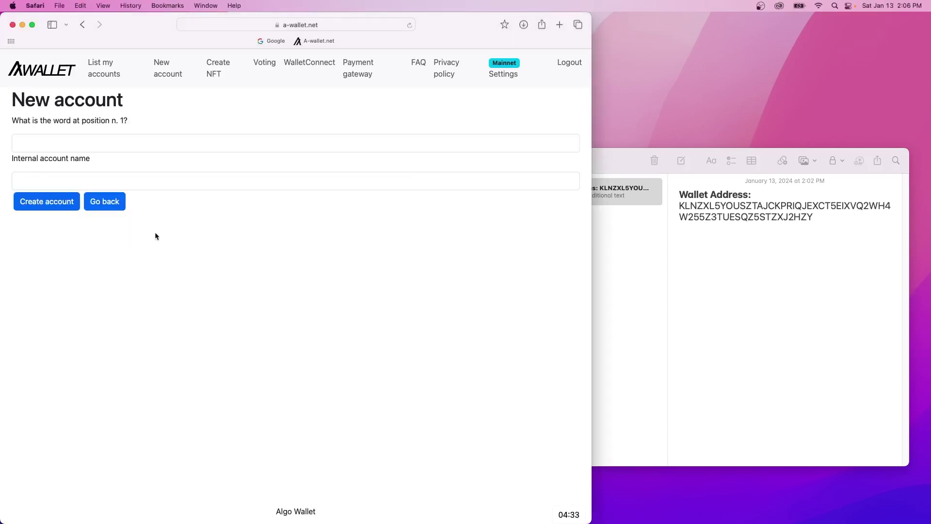
pyautogui.click(104, 144)
pyautogui.write('exist')
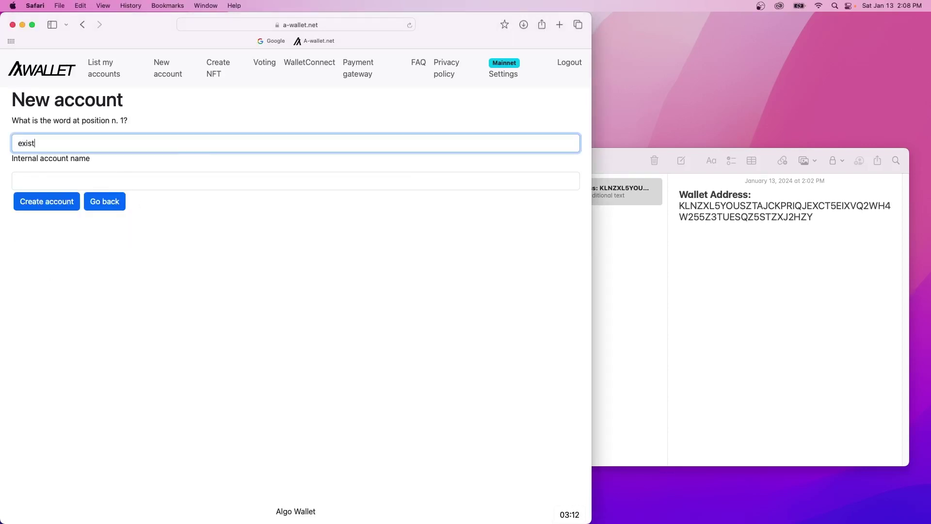
pyautogui.click(295, 180)
pyautogui.write('Synapse')
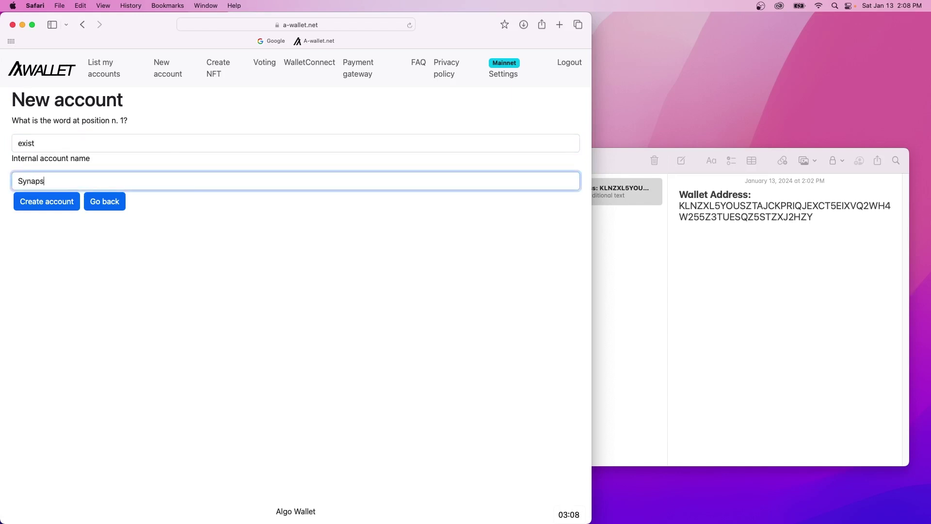
pyautogui.write('Wallet')
pyautogui.click(64, 203)
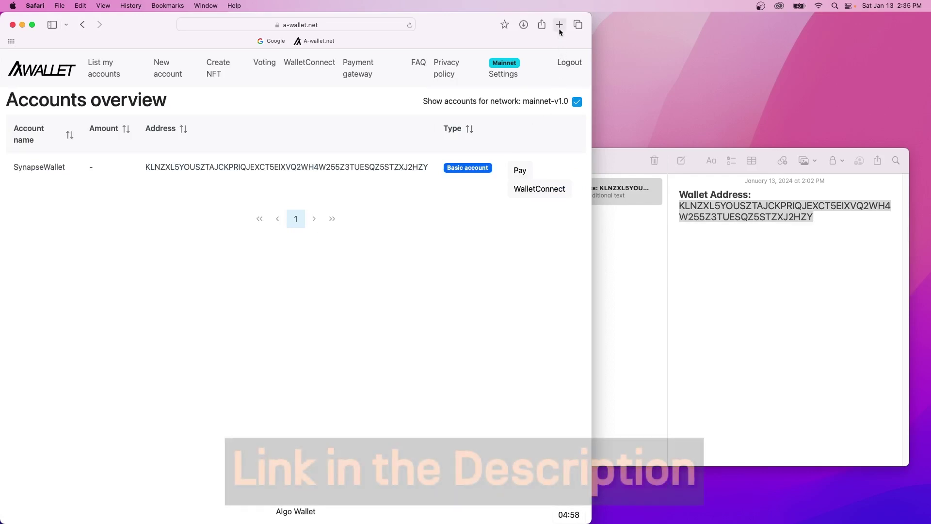
# Open Discord in the browser from discord.com in a new tab.
pyautogui.click(559, 25)
pyautogui.write('discord')
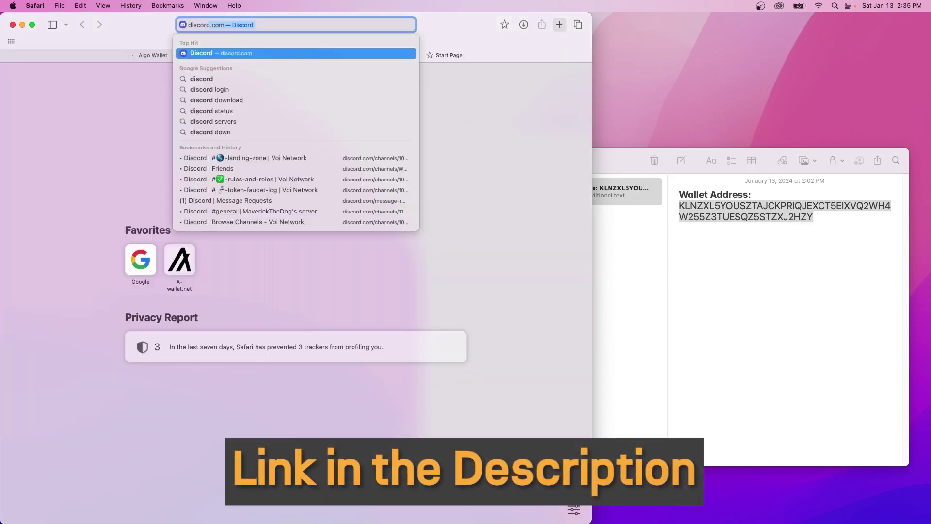
pyautogui.press('Return')
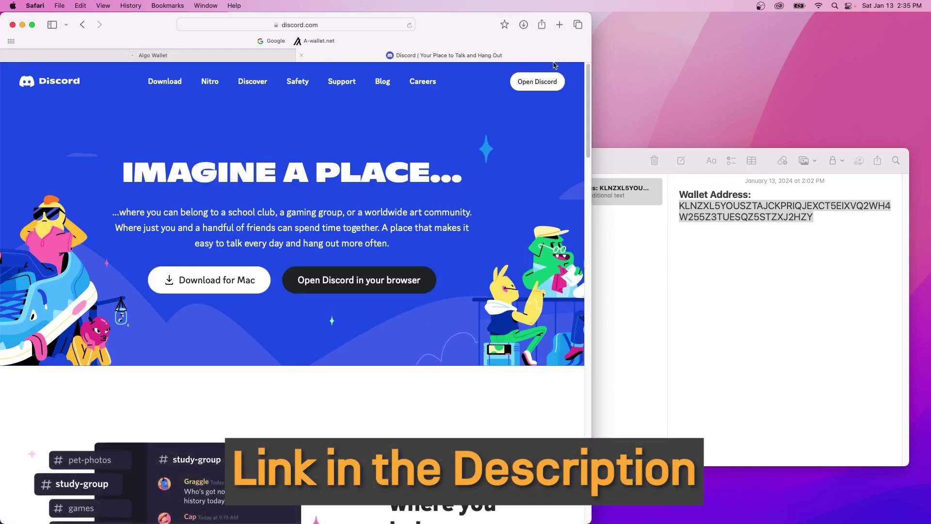
pyautogui.click(537, 81)
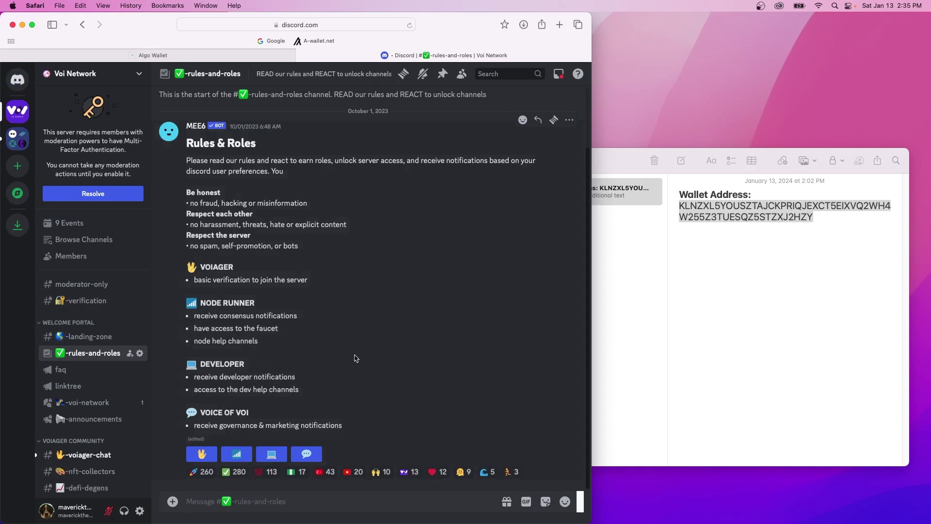
# Claim the Voiager and Node Runner roles, accept the rules with ✅, and open #token-faucet-log.
pyautogui.click(213, 454)
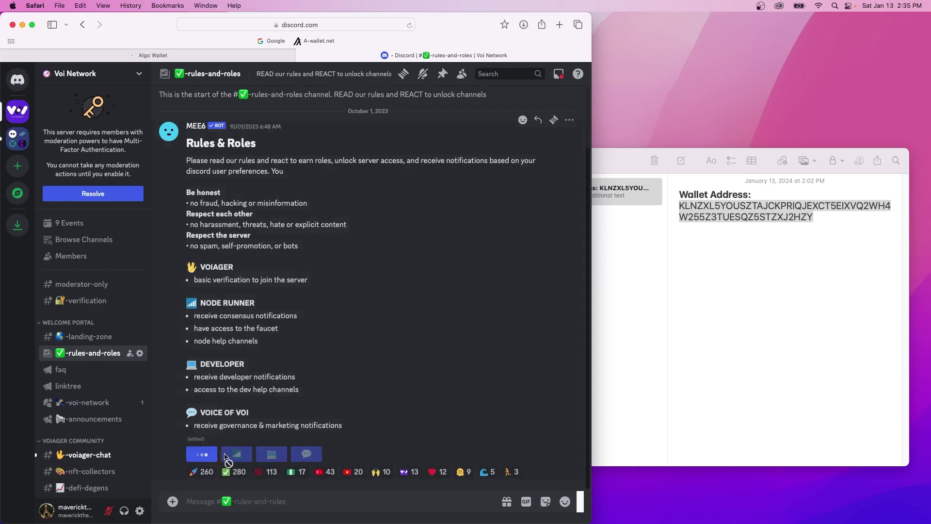
pyautogui.click(237, 354)
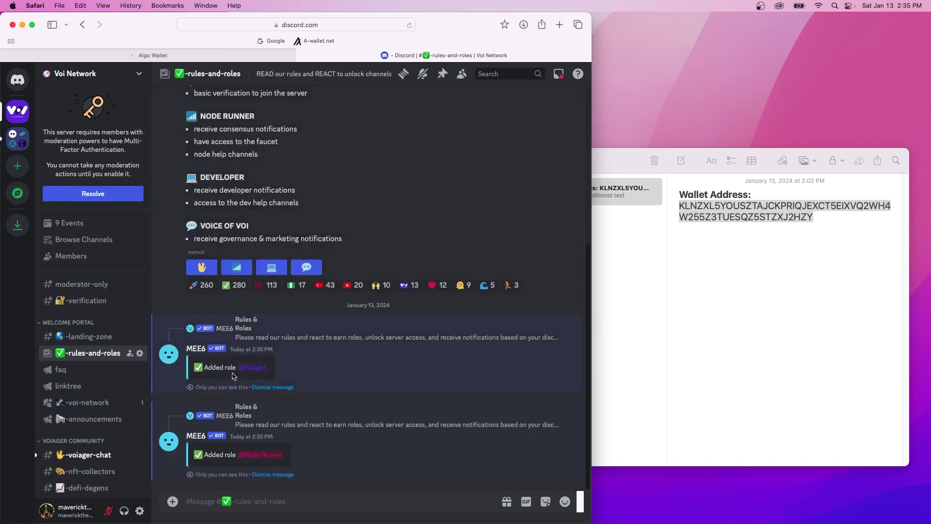
pyautogui.click(235, 285)
pyautogui.scroll(-3, 75, 341)
pyautogui.scroll(-6, 75, 340)
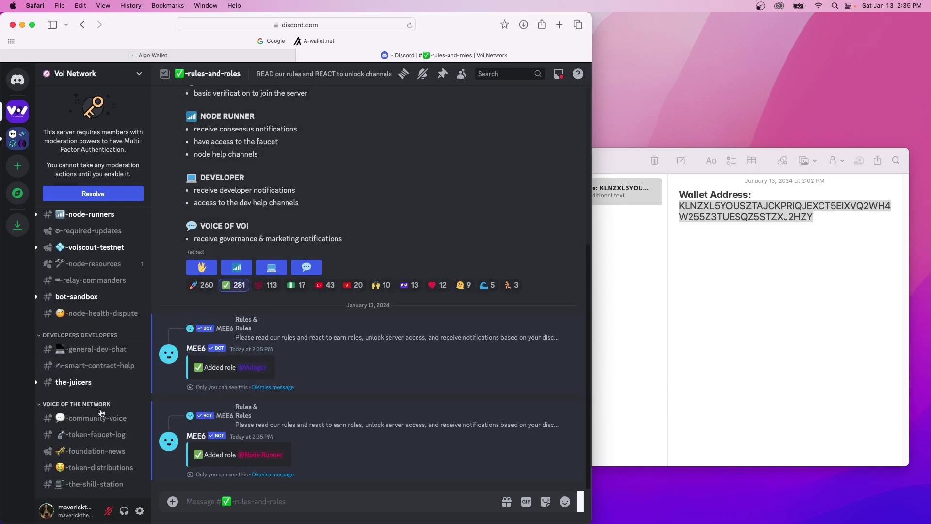
pyautogui.click(94, 435)
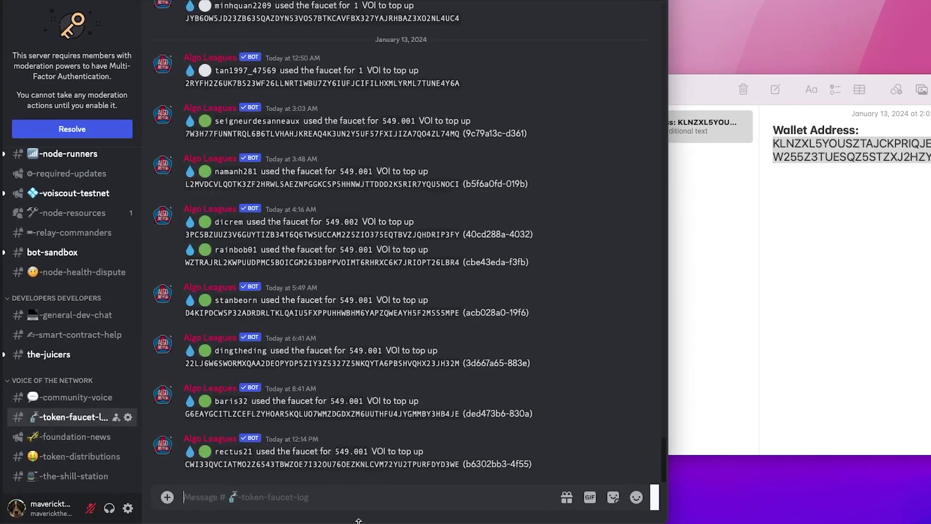
# Start the /faucet command with the wallet address from the note as its addr.
pyautogui.write('/faucet')
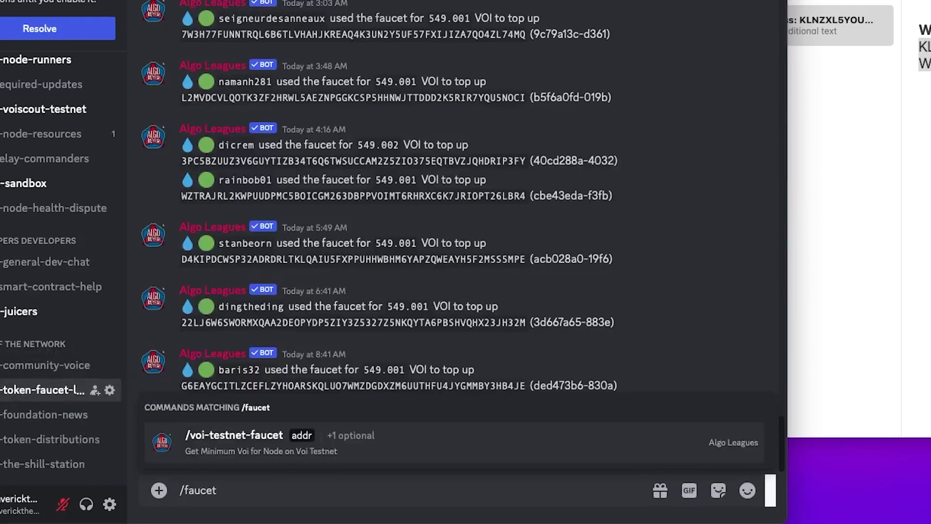
pyautogui.press('Return')
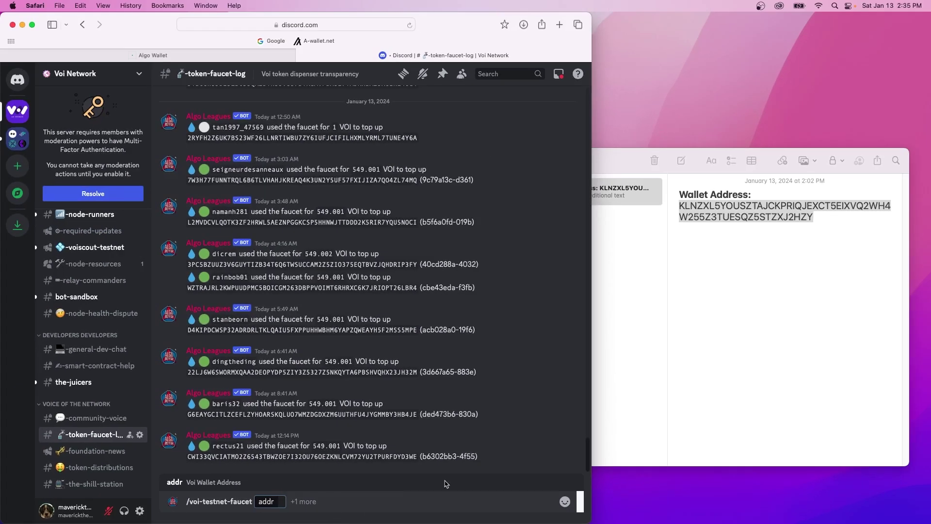
pyautogui.click(851, 203)
pyautogui.moveTo(826, 216); pyautogui.dragTo(676, 207)
pyautogui.press('super+c')
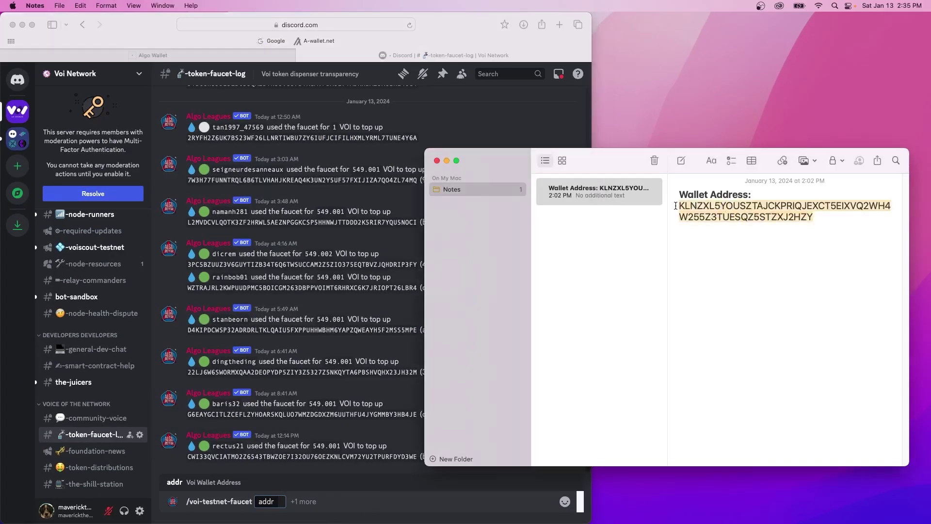
pyautogui.click(286, 504)
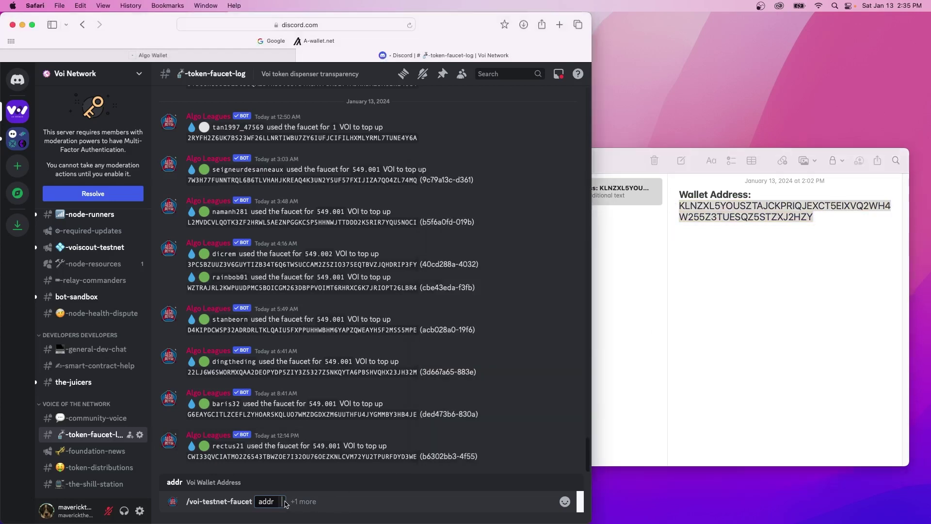
pyautogui.press('super+v')
# Send the faucet request, answer captcha mTfhCZhb, and accept the terms to receive 1 VOI.
pyautogui.press('Return')
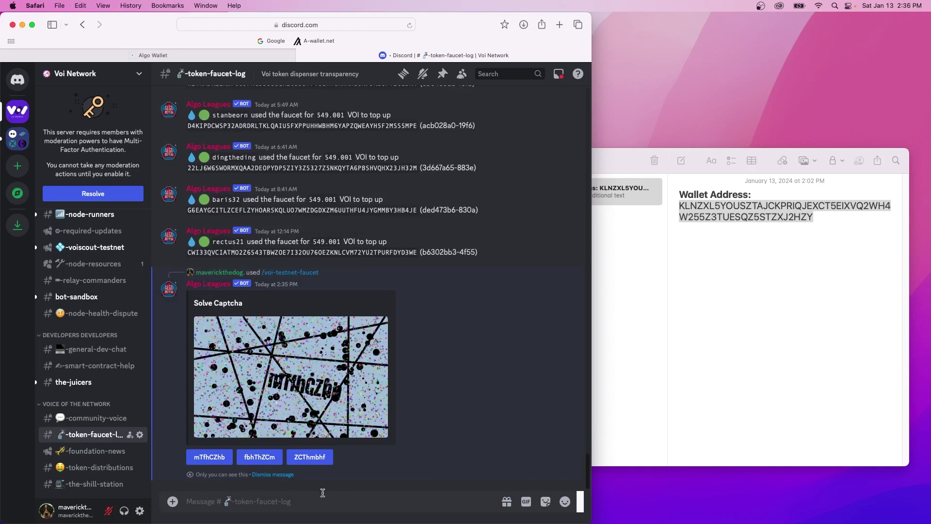
pyautogui.click(220, 463)
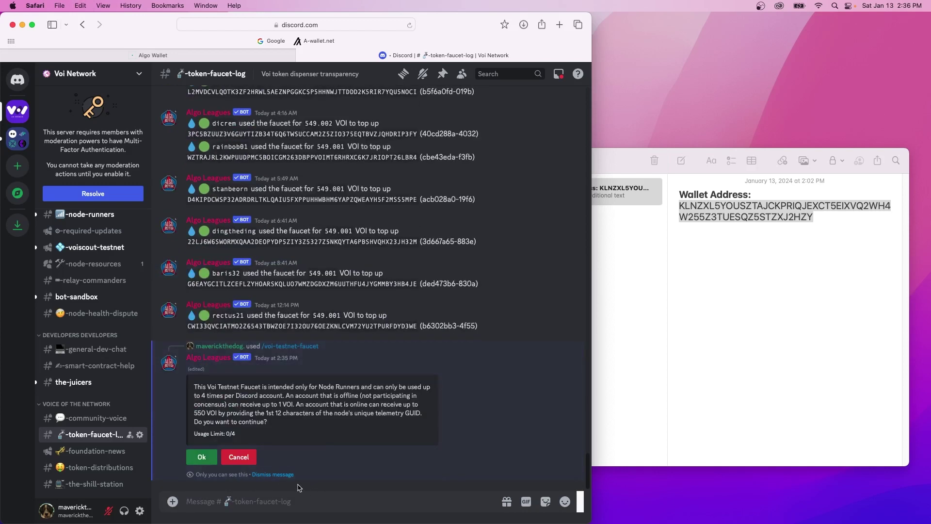
pyautogui.click(209, 463)
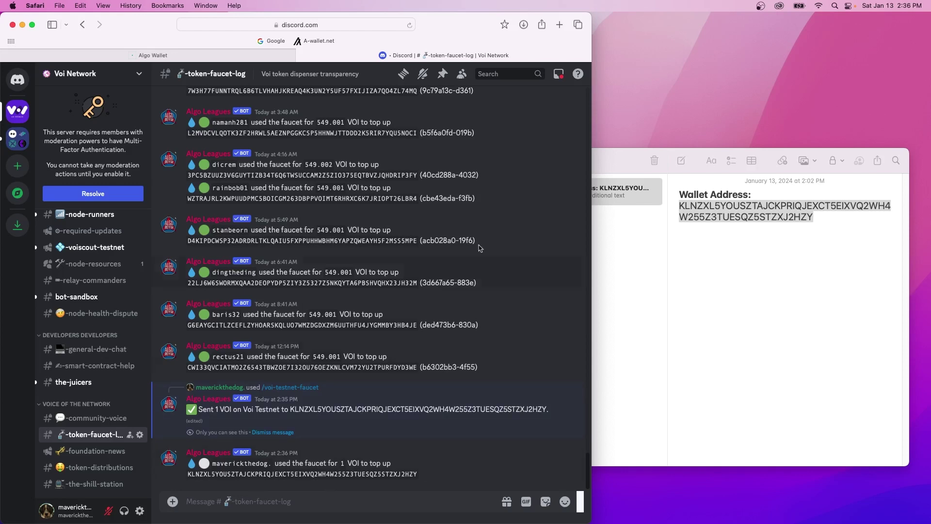
# Open the app.dappflow.org explorer and bookmark it in Favorites.
pyautogui.click(561, 25)
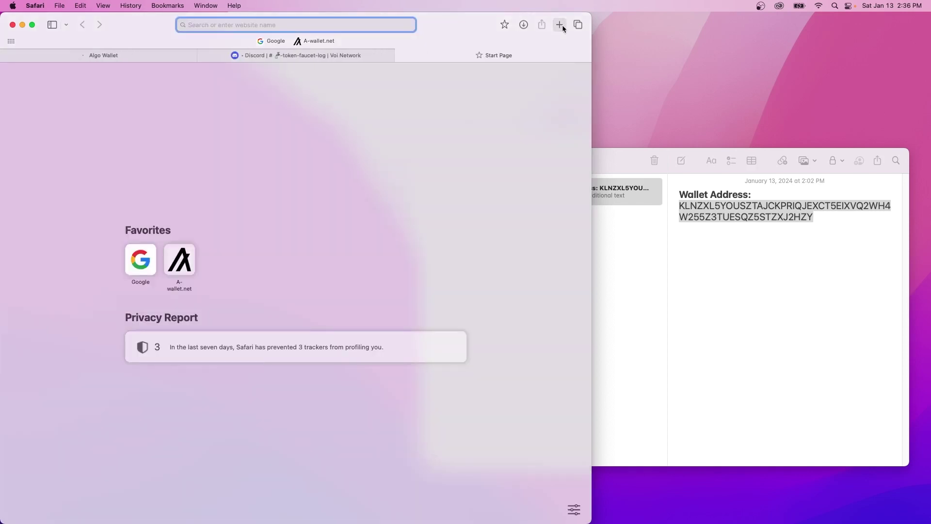
pyautogui.write('app.d')
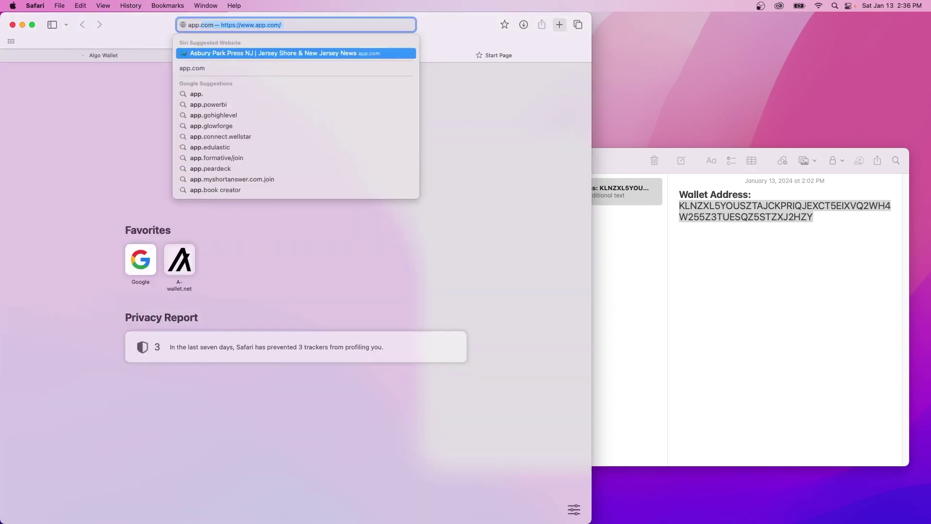
pyautogui.write('appflow.org')
pyautogui.press('Return')
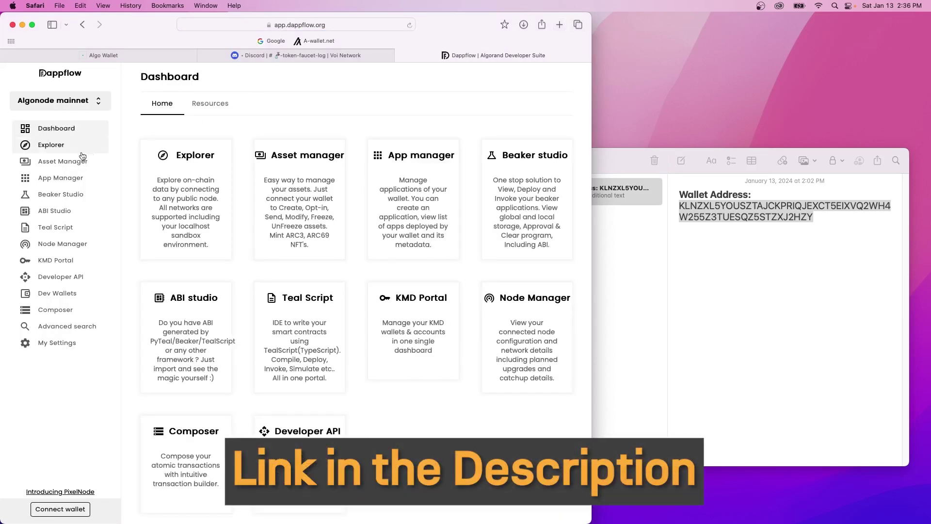
pyautogui.click(53, 152)
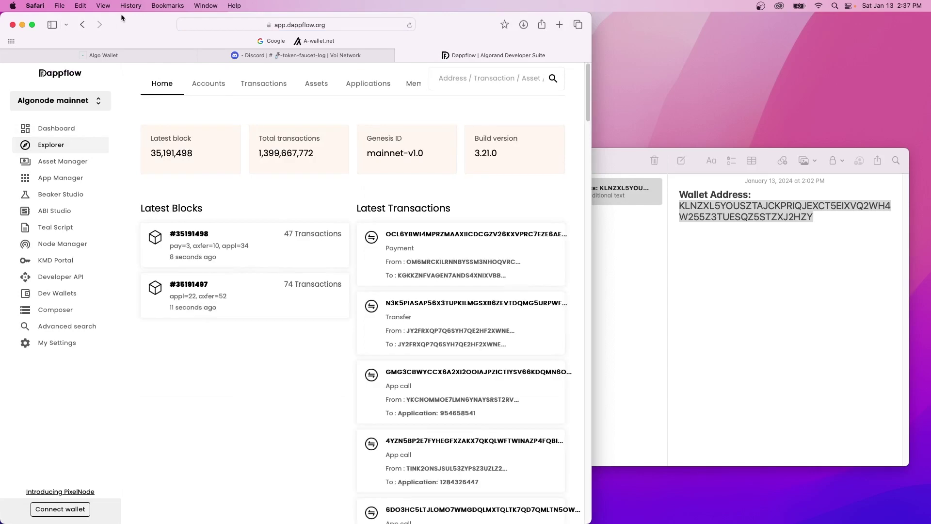
pyautogui.click(161, 6)
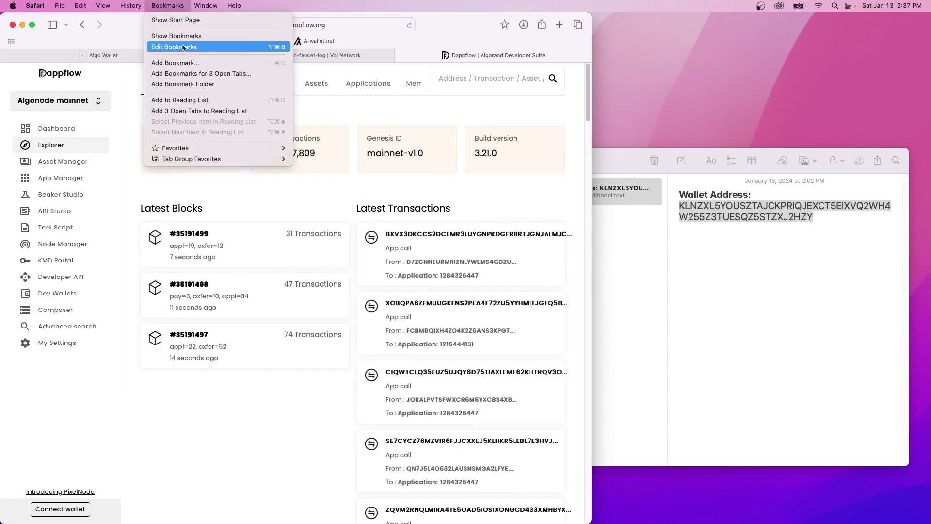
pyautogui.click(185, 63)
pyautogui.press('Return')
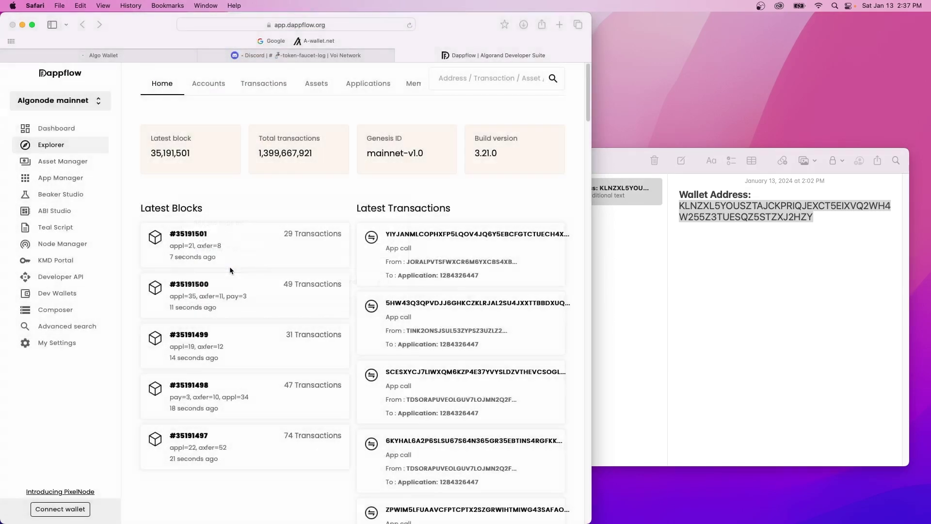
# Look up the wallet address on Voi testnet, showing 1 VOI, then paste the releases URL in a new tab.
pyautogui.click(90, 106)
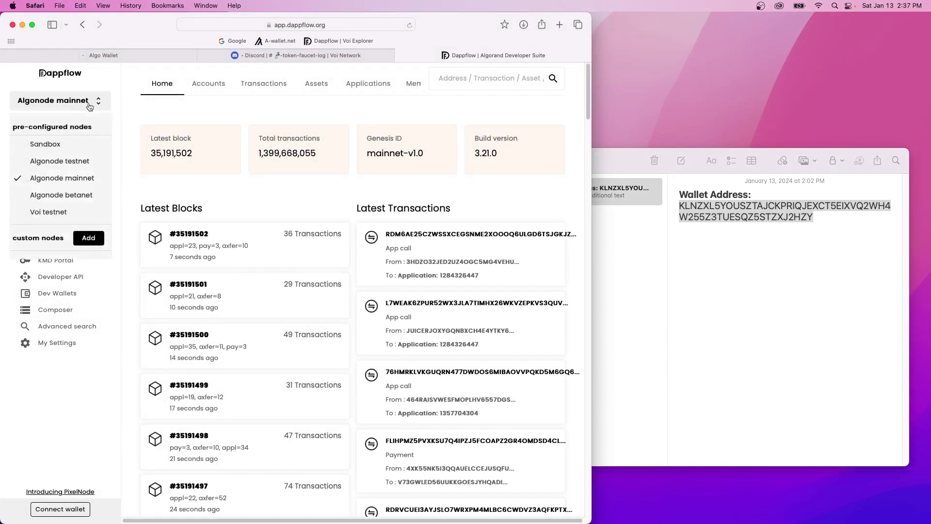
pyautogui.click(100, 212)
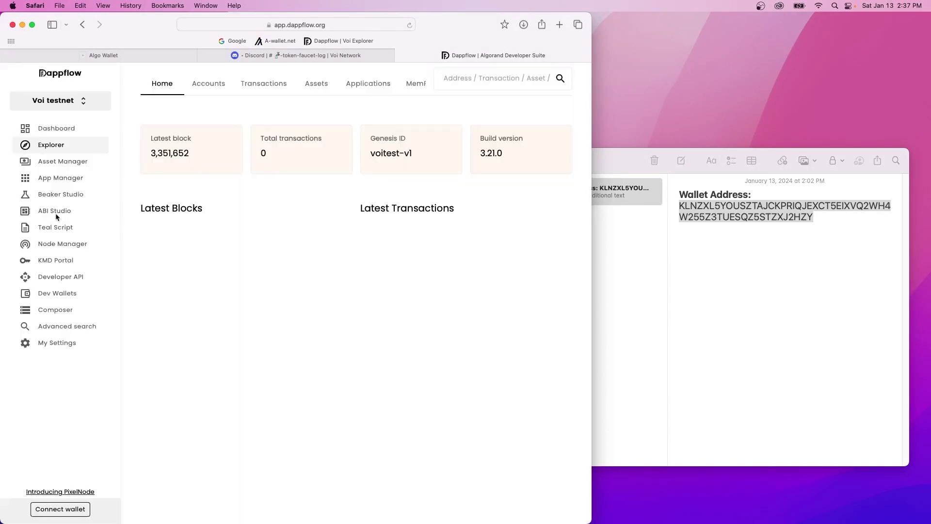
pyautogui.press('super+v')
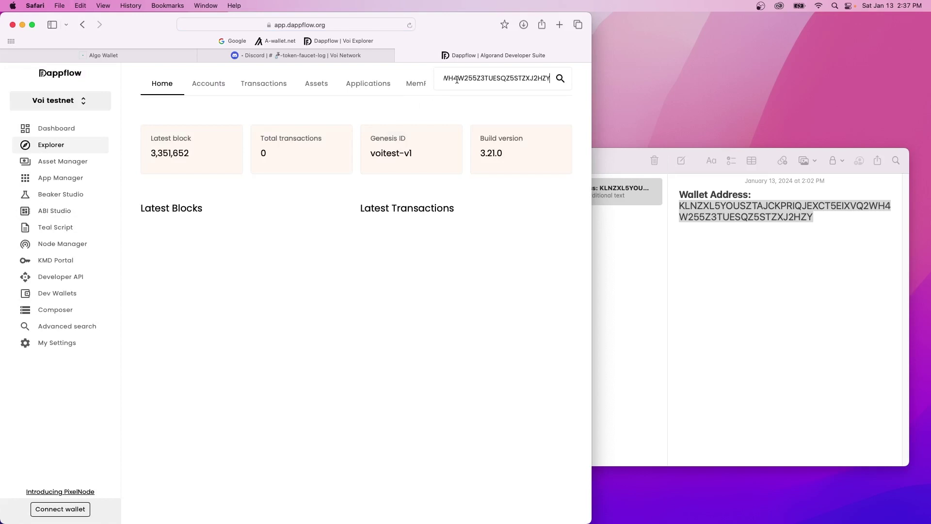
pyautogui.press('Return')
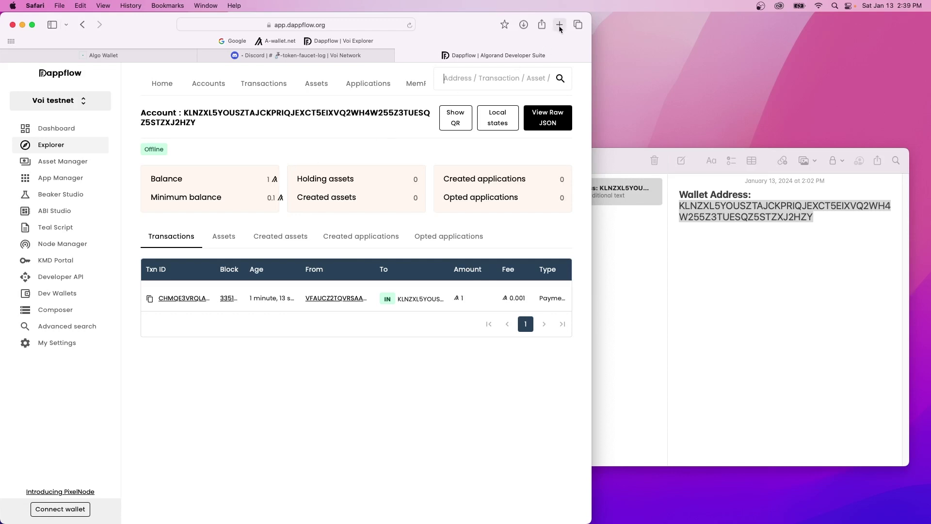
pyautogui.click(559, 25)
pyautogui.press('super+v')
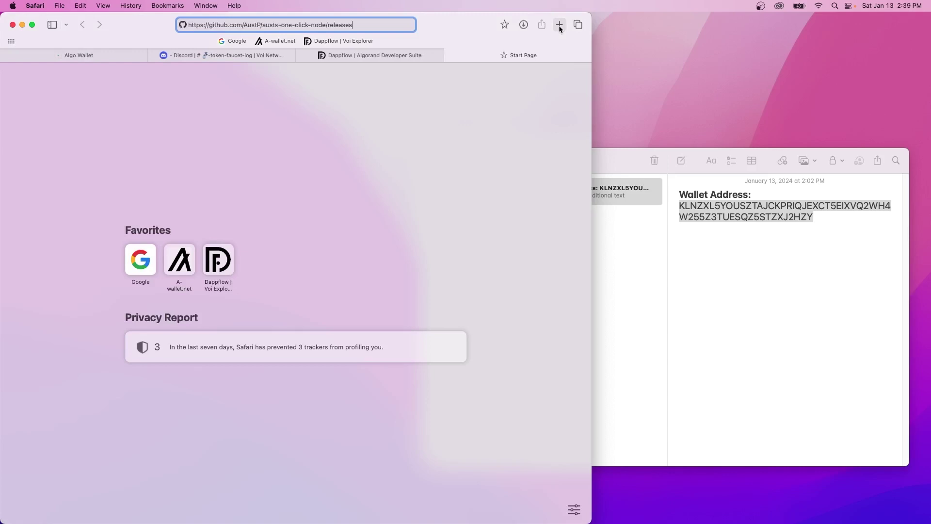
# Load the austs-one-click-node releases page with v1.4.2 as Latest and bookmark it as A1CN.
pyautogui.press('Return')
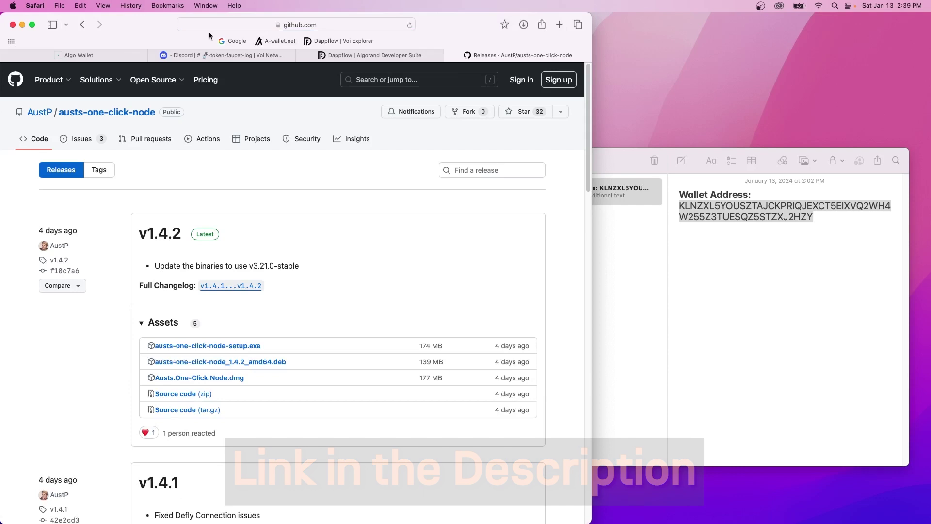
pyautogui.click(168, 6)
pyautogui.click(174, 63)
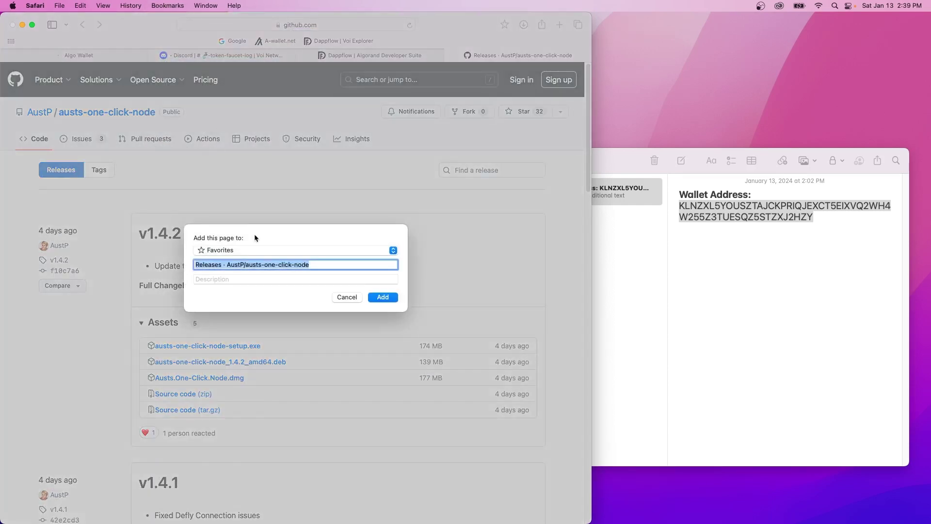
pyautogui.write('A1CN')
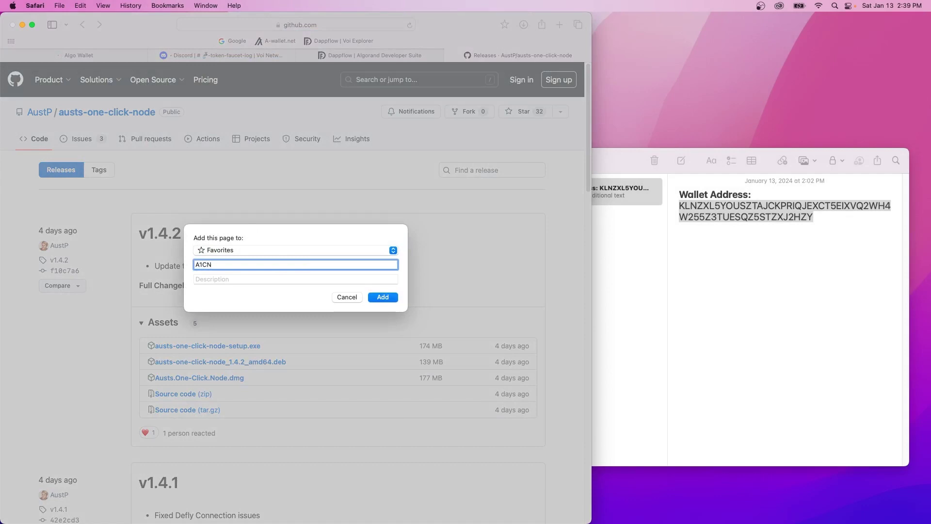
pyautogui.press('Return')
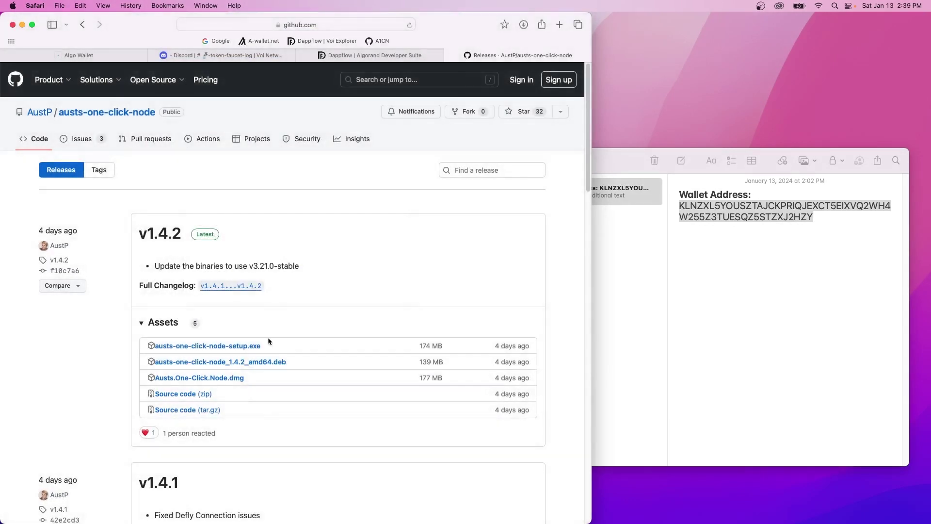
# Download Austs.One-Click.Node.dmg, copy the app into Applications, and launch it.
pyautogui.click(239, 383)
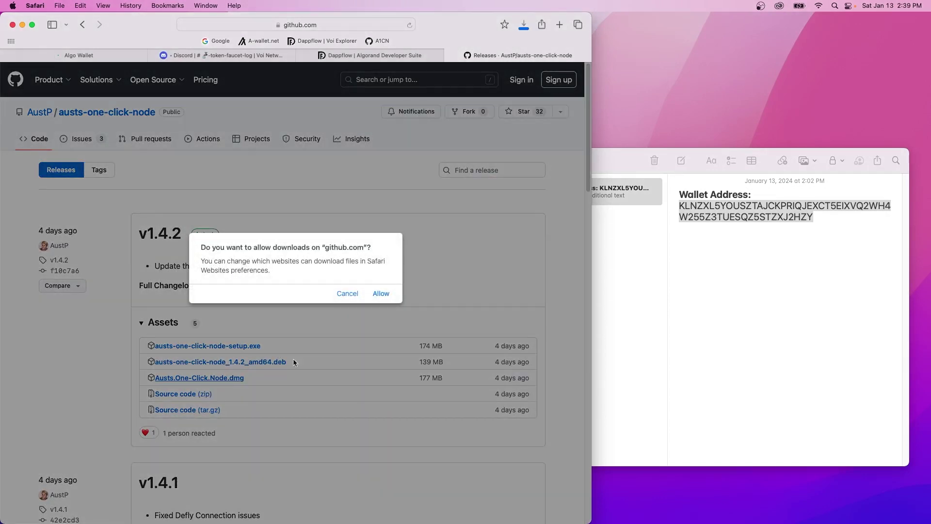
pyautogui.click(392, 293)
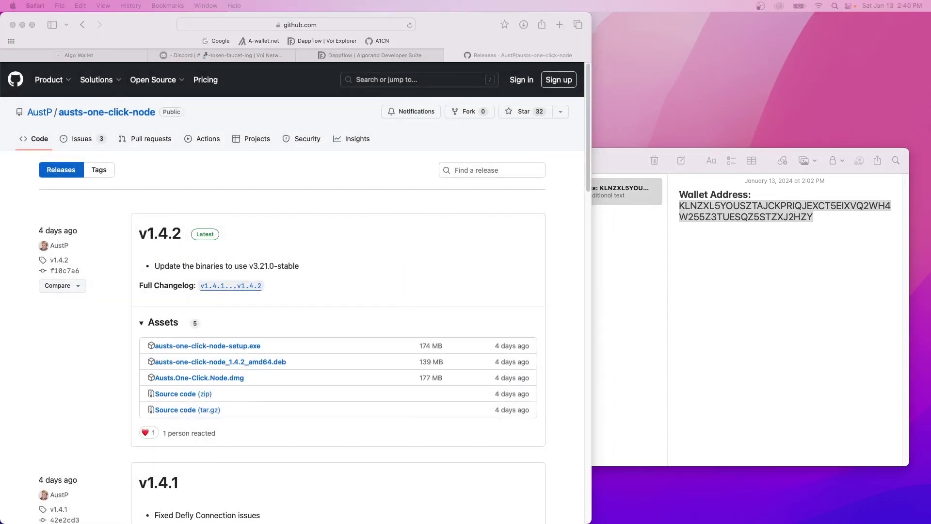
pyautogui.moveTo(330, 269); pyautogui.dragTo(456, 275)
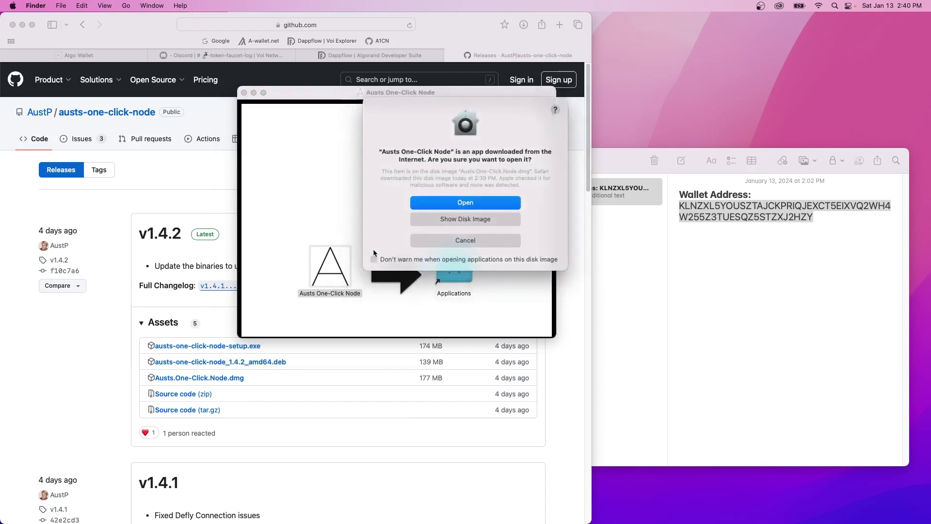
pyautogui.press('Return')
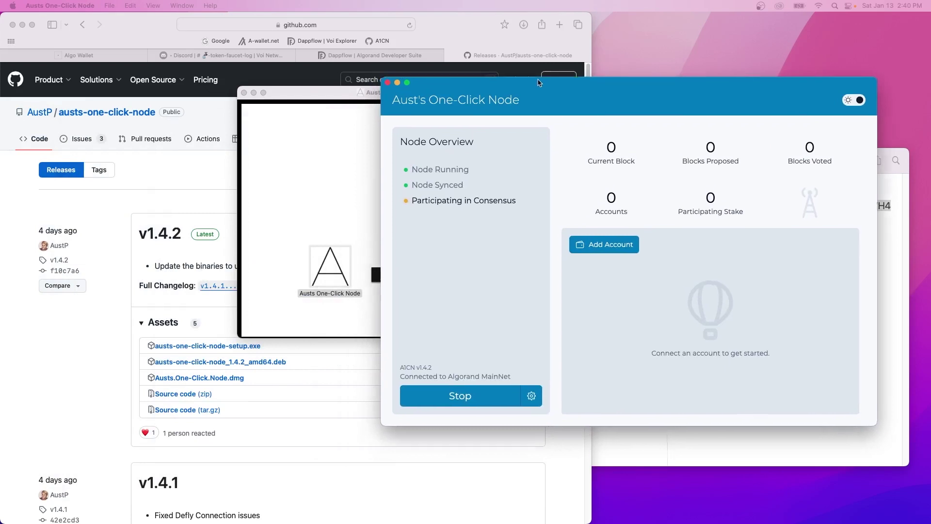
# Close the DMG installer window and move the One-Click Node window lower and to the right.
pyautogui.click(244, 92)
pyautogui.moveTo(535, 80); pyautogui.dragTo(589, 123)
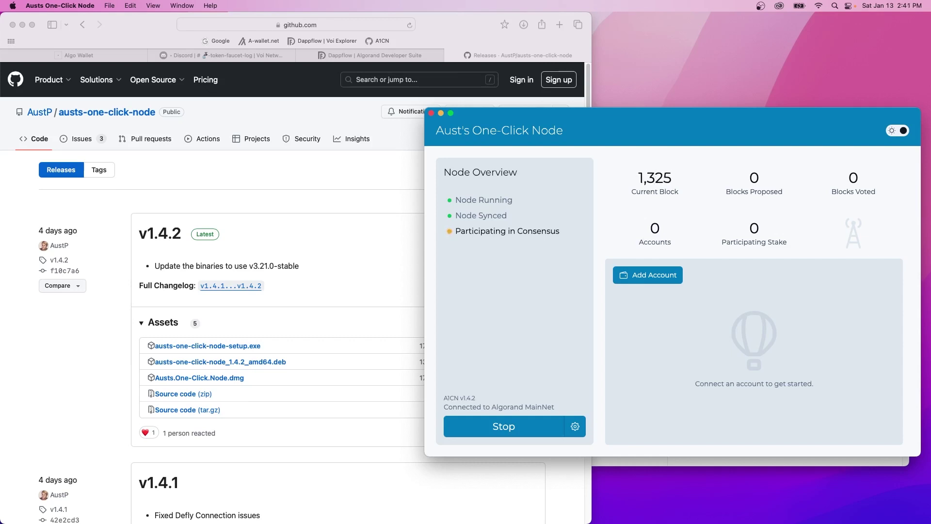
# Start a second Voi TestNet node and change its port from 4160 to 4161.
pyautogui.click(576, 428)
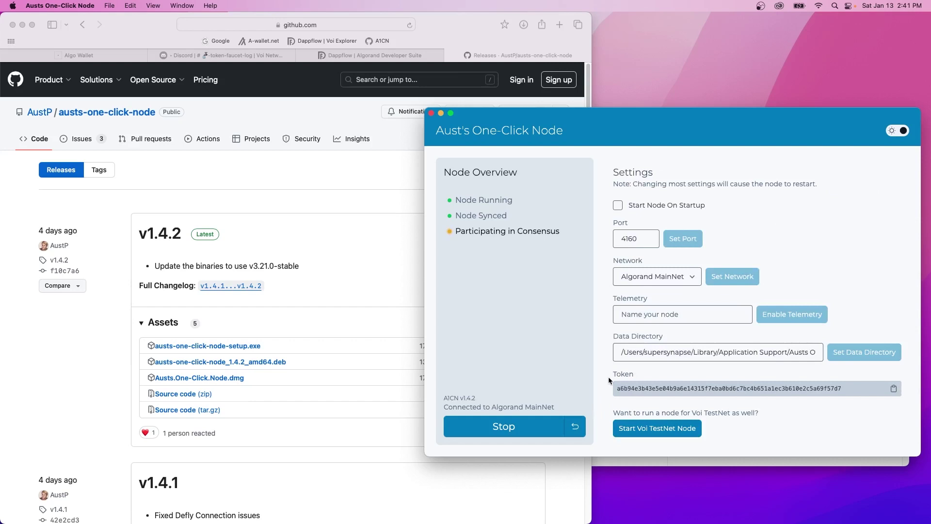
pyautogui.click(645, 435)
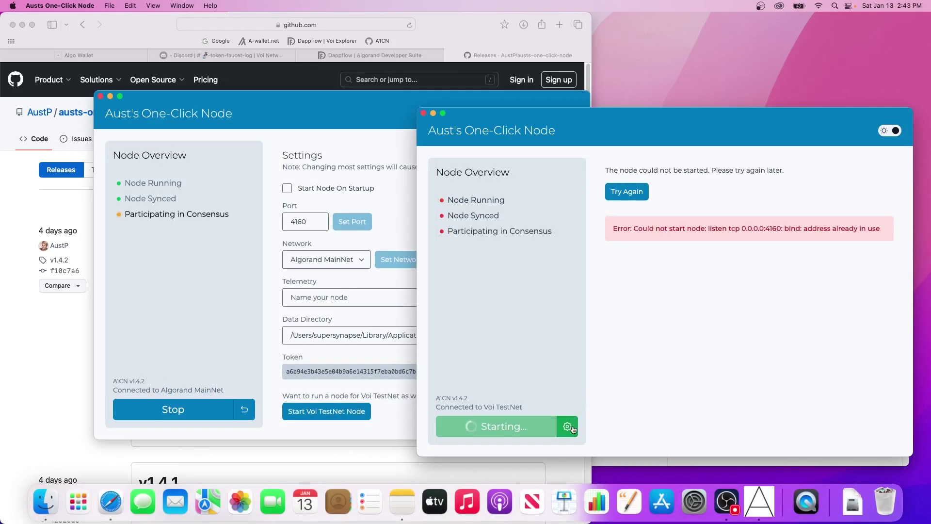
pyautogui.click(567, 426)
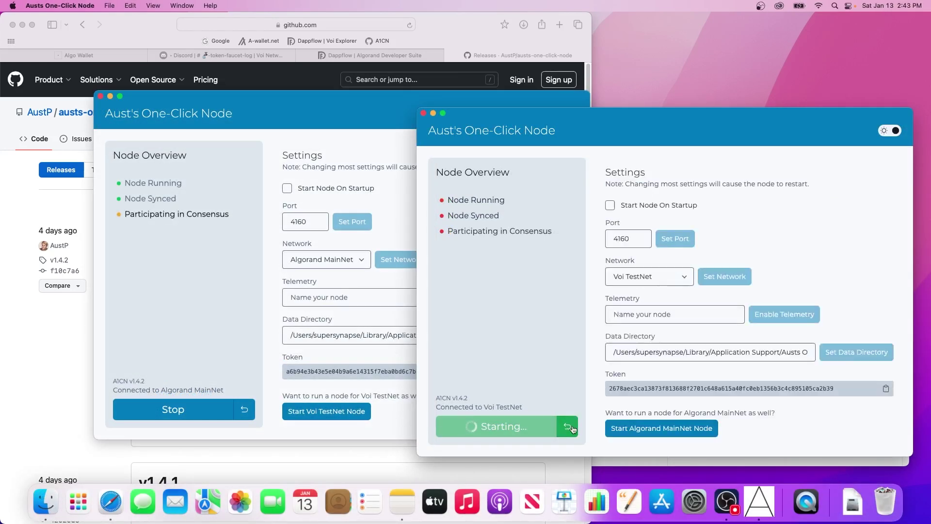
pyautogui.click(638, 241)
pyautogui.press('BackSpace')
pyautogui.write('1')
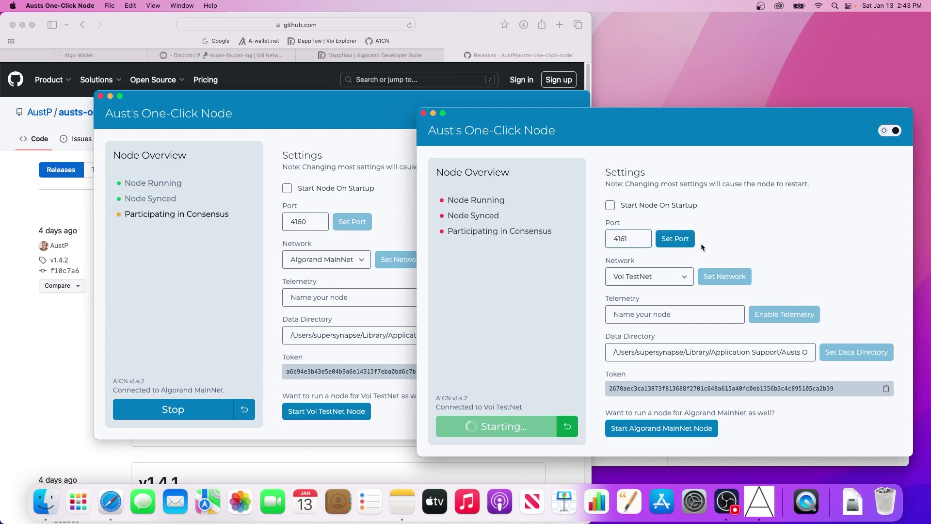
pyautogui.click(690, 241)
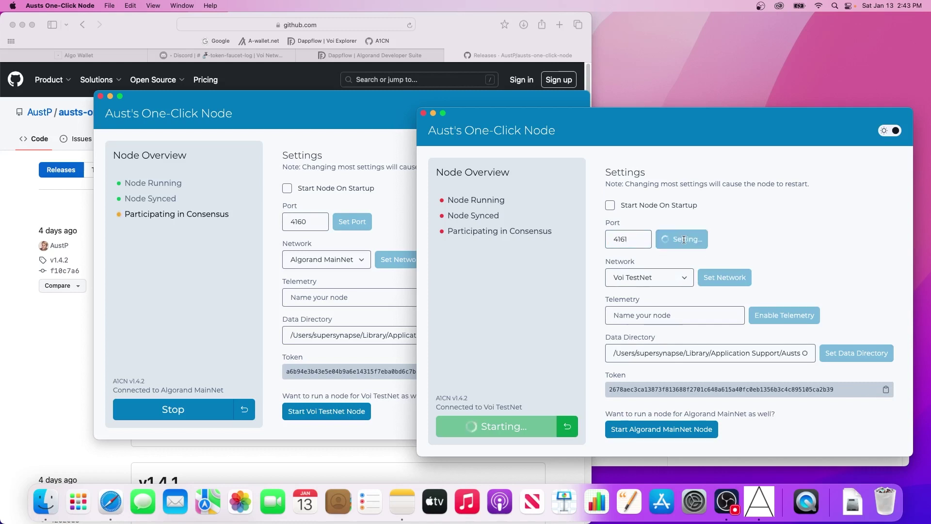
pyautogui.click(567, 431)
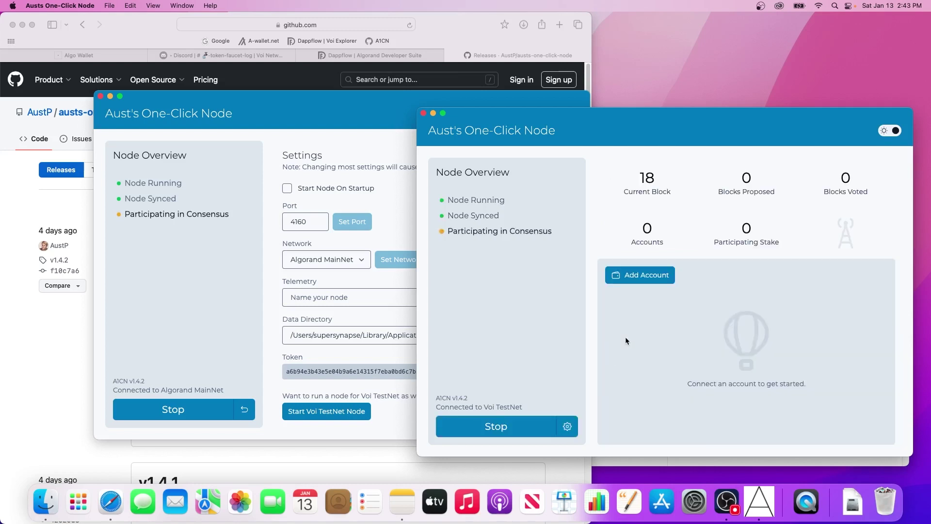
pyautogui.click(252, 412)
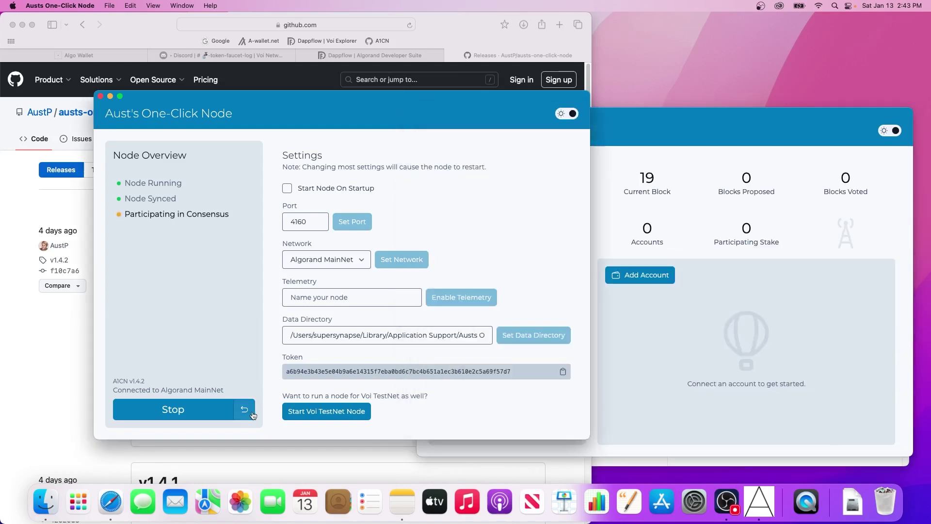
pyautogui.click(253, 415)
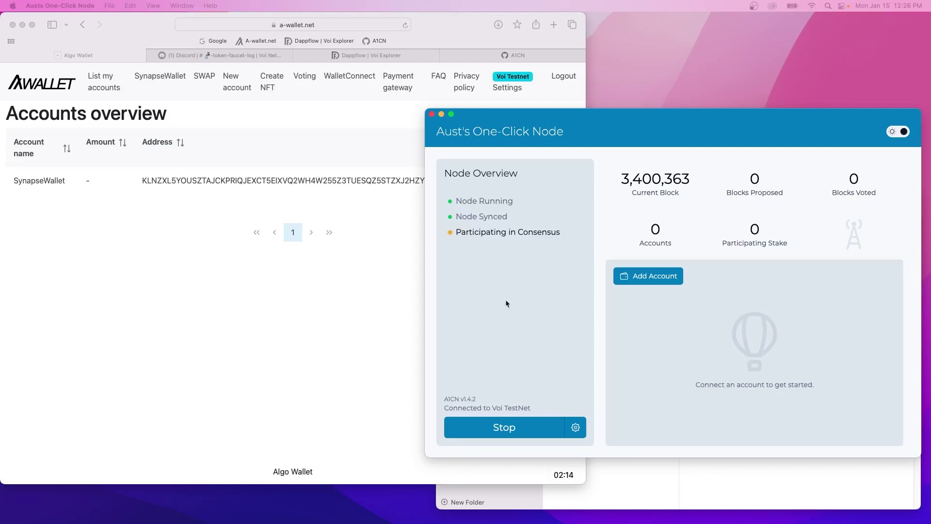
# Request a Defly Connect pairing code to add an account, then bring A-Wallet's accounts page forward.
pyautogui.click(654, 280)
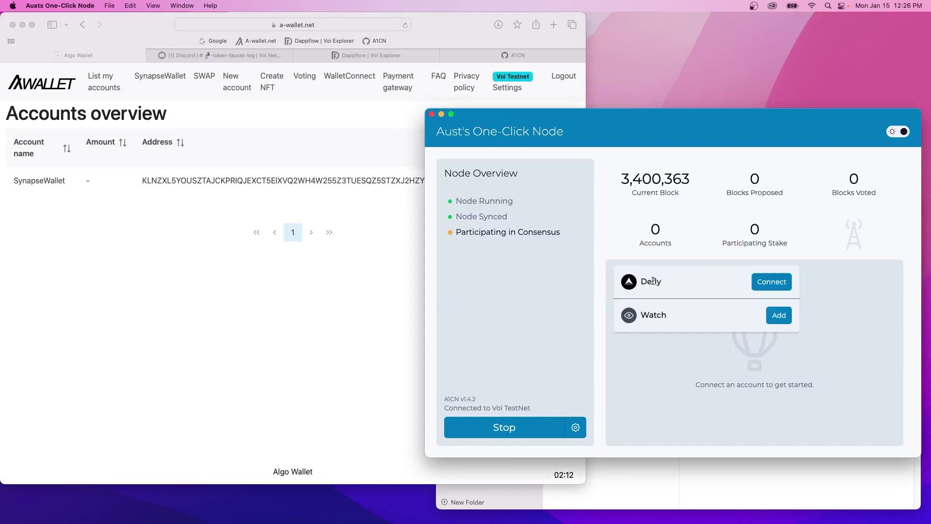
pyautogui.click(774, 288)
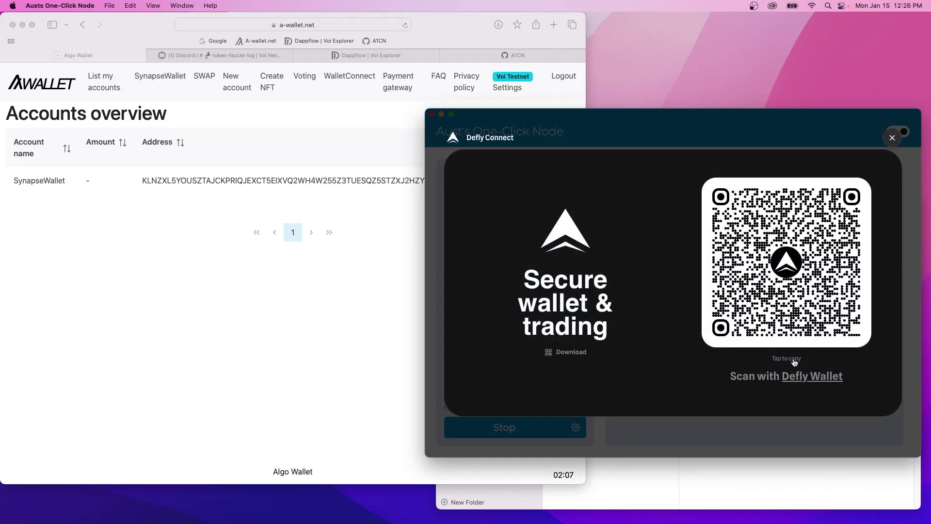
pyautogui.click(348, 283)
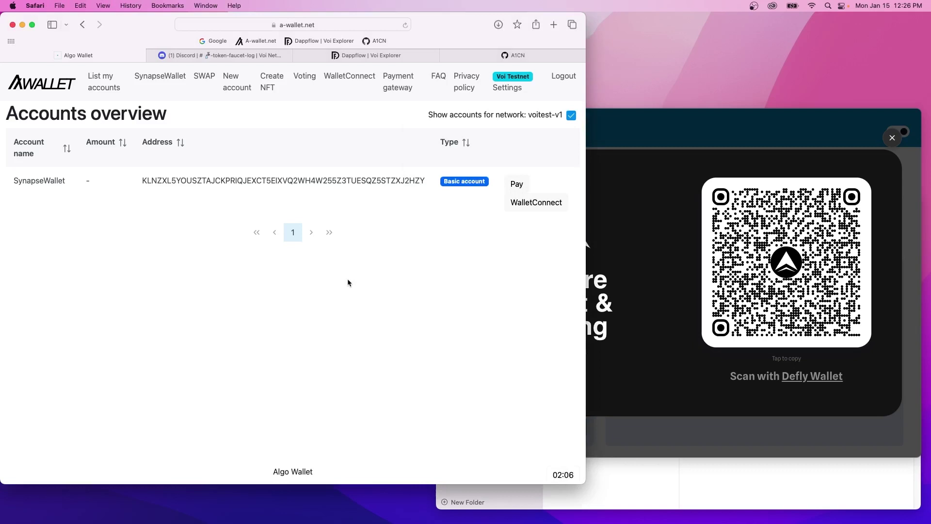
# Connect the SynapseWallet account through WalletConnect using the pasted URI, then copy its address.
pyautogui.click(104, 81)
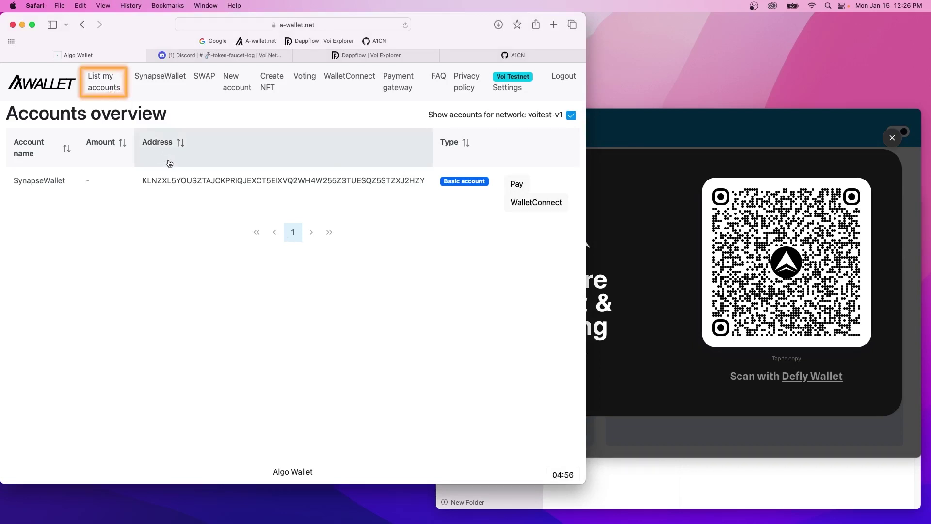
pyautogui.click(155, 179)
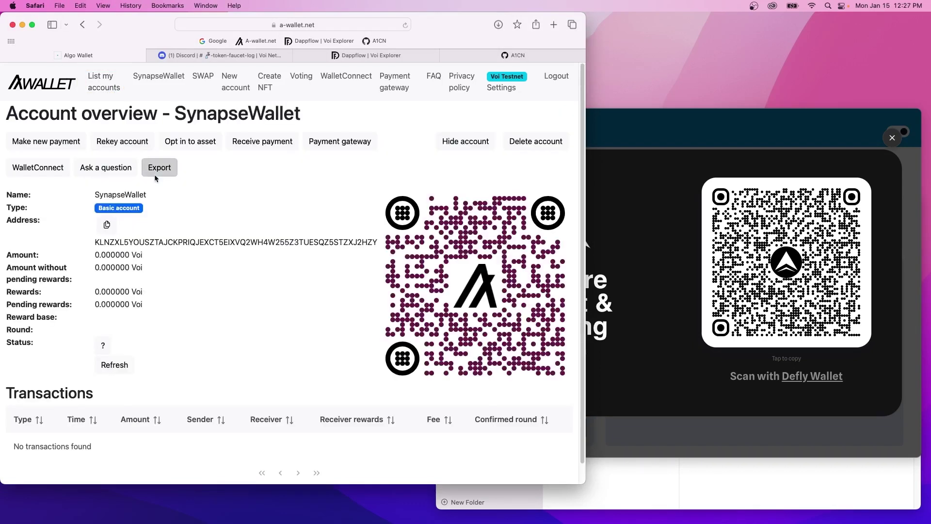
pyautogui.click(38, 167)
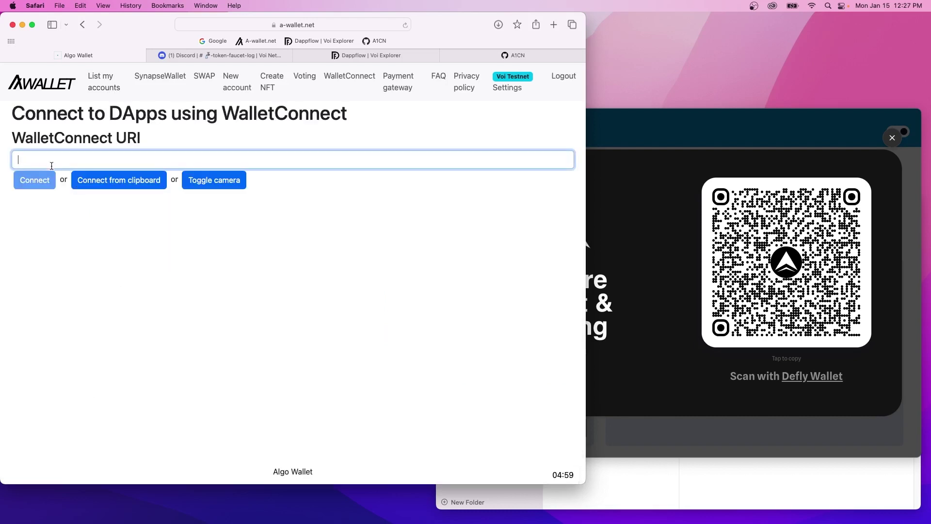
pyautogui.press('super+v')
pyautogui.click(35, 180)
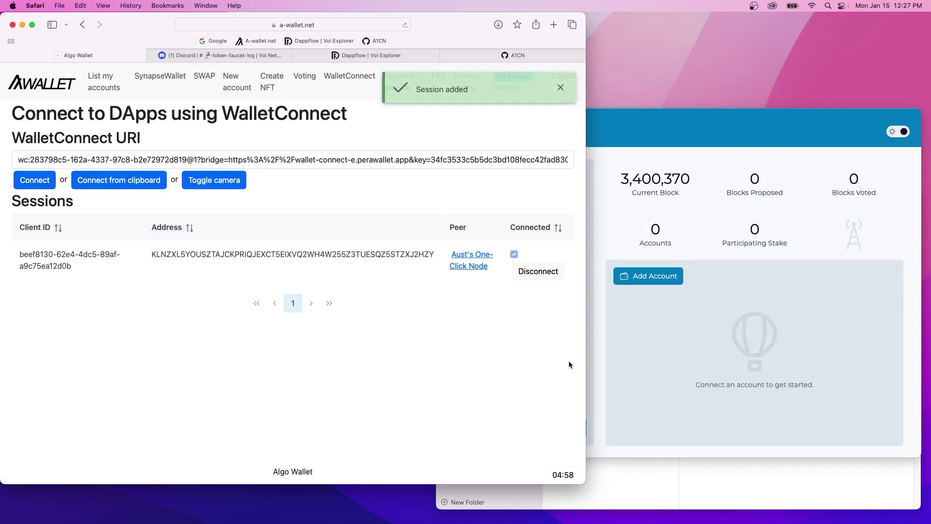
pyautogui.moveTo(429, 256); pyautogui.dragTo(154, 257)
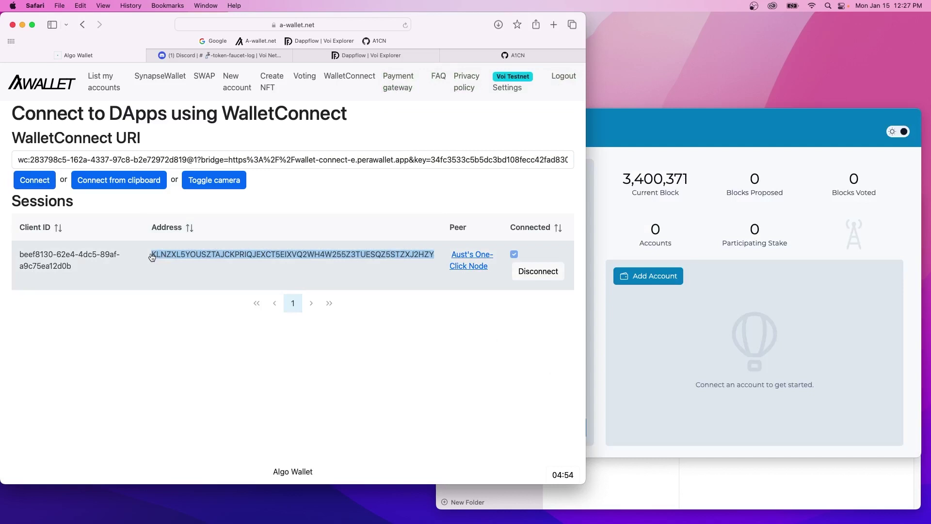
pyautogui.press('super+c')
# Add the copied address as a watch account on the Voi TestNet node and generate participation keys.
pyautogui.click(660, 288)
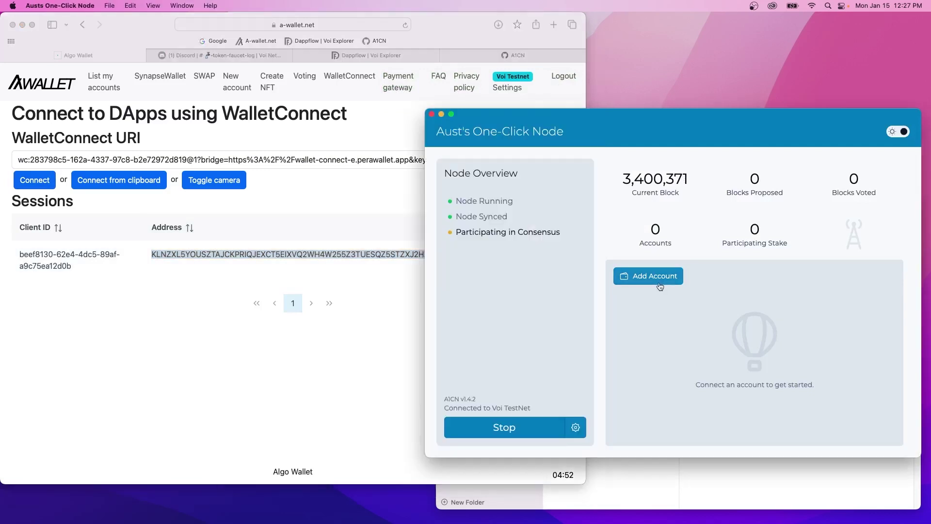
pyautogui.click(660, 280)
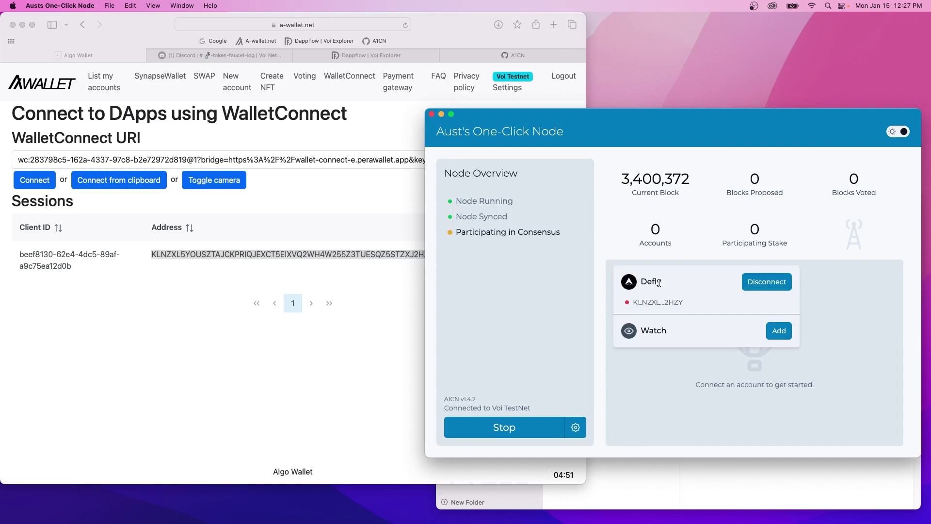
pyautogui.click(776, 330)
pyautogui.click(722, 347)
pyautogui.press('super+v')
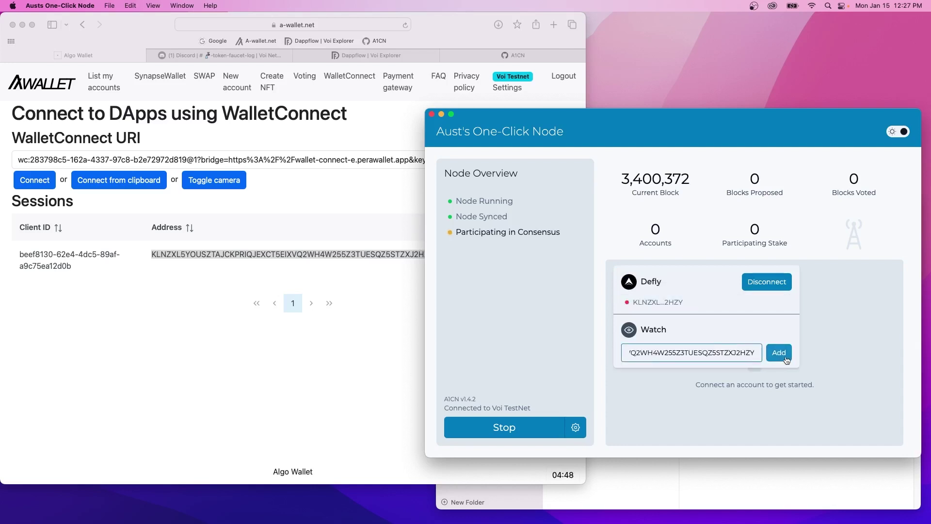
pyautogui.click(778, 353)
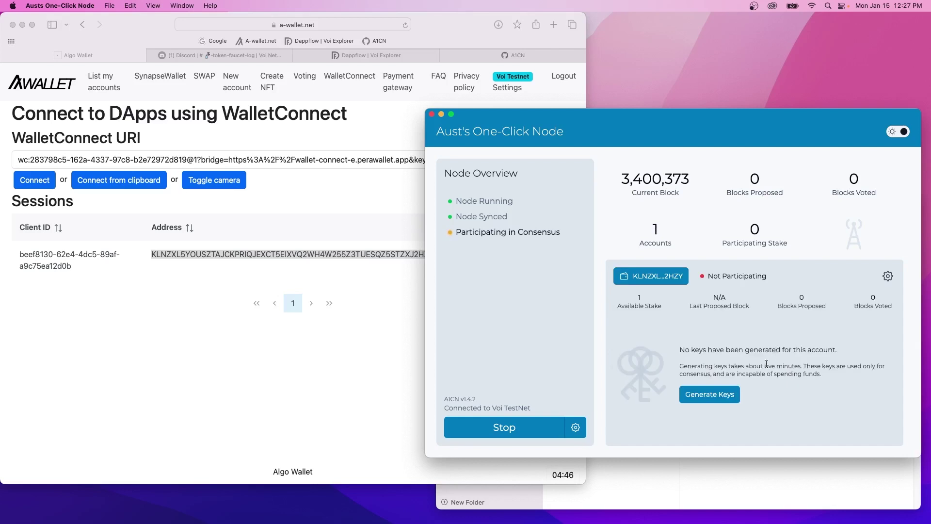
pyautogui.click(718, 395)
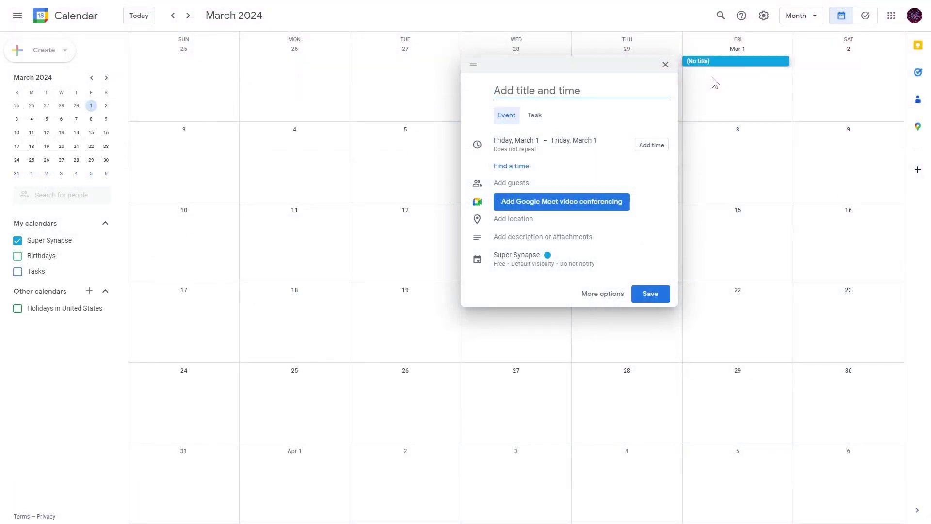
# Save a 'Renew Voi Keys' event repeating every 2 months, then switch to Schedule view.
pyautogui.write('Renew Voi Keys')
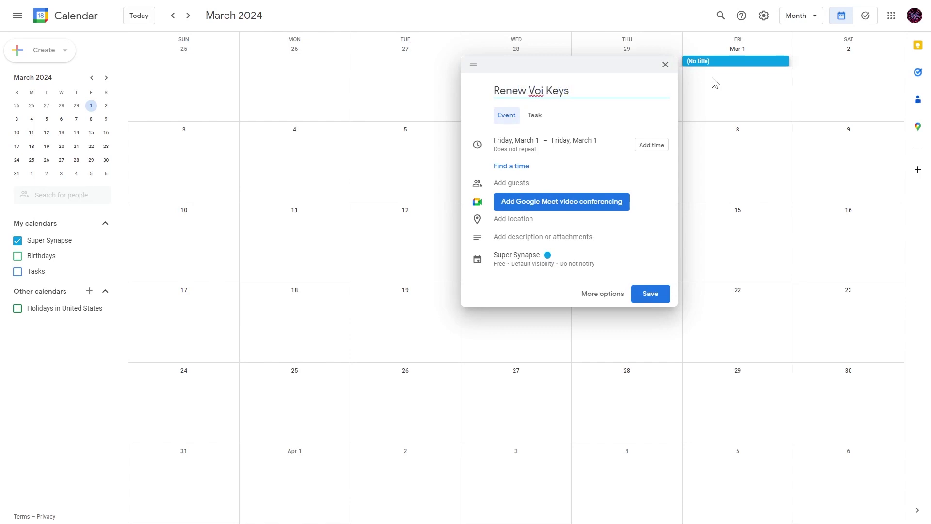
pyautogui.click(611, 293)
pyautogui.click(121, 75)
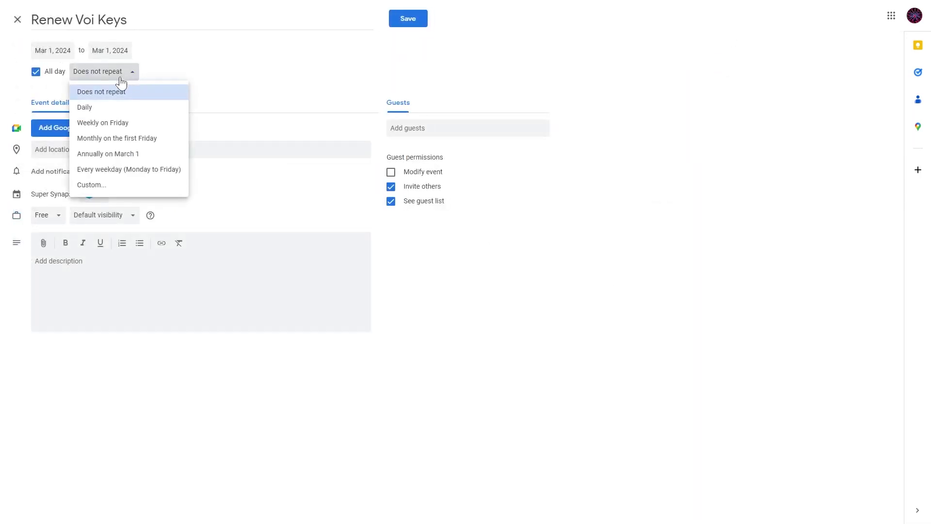
pyautogui.click(97, 187)
pyautogui.write('2')
pyautogui.click(494, 208)
pyautogui.click(494, 256)
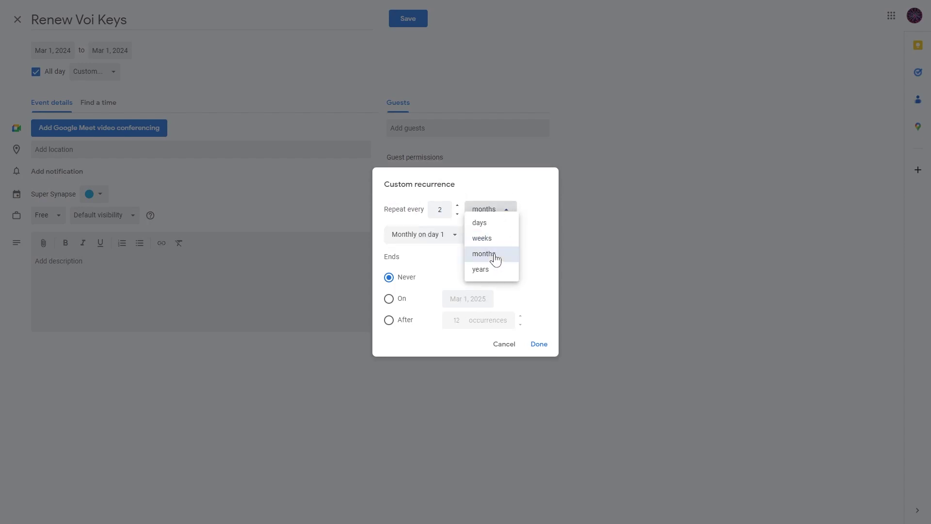
pyautogui.click(538, 351)
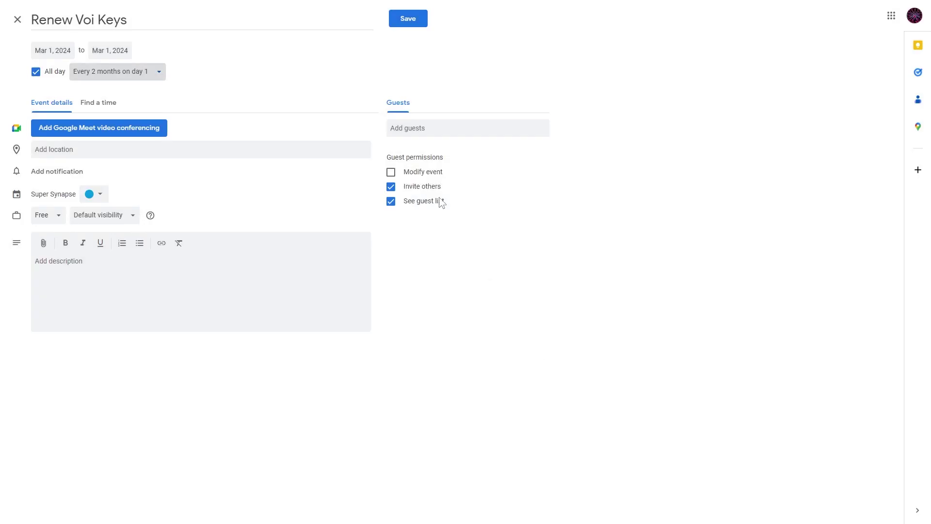
pyautogui.click(406, 22)
pyautogui.click(799, 20)
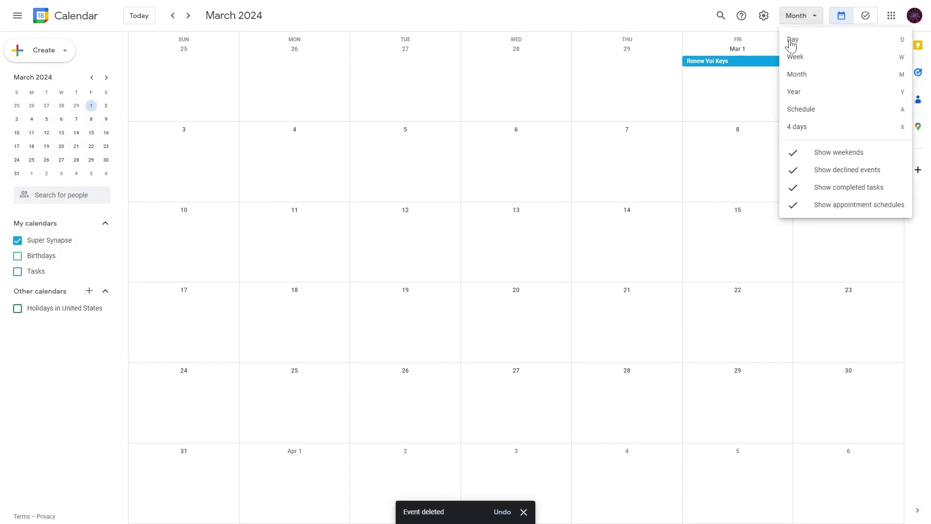
pyautogui.click(794, 109)
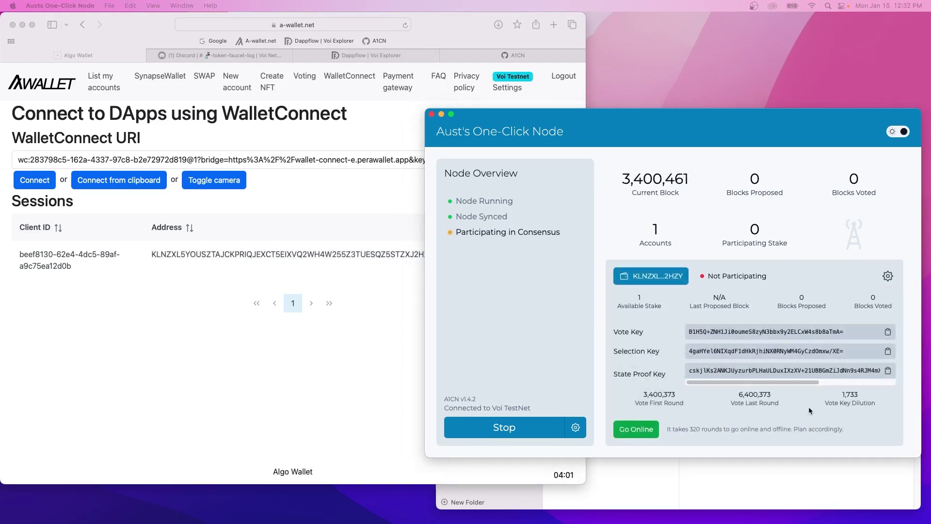
# Take the Voi TestNet account online by signing the Go Online transaction in A-Wallet.
pyautogui.click(639, 430)
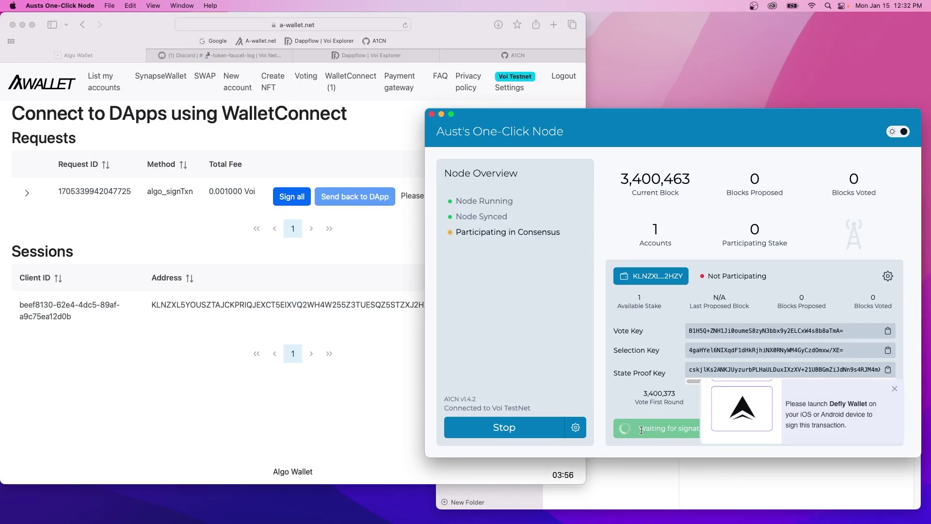
pyautogui.click(413, 393)
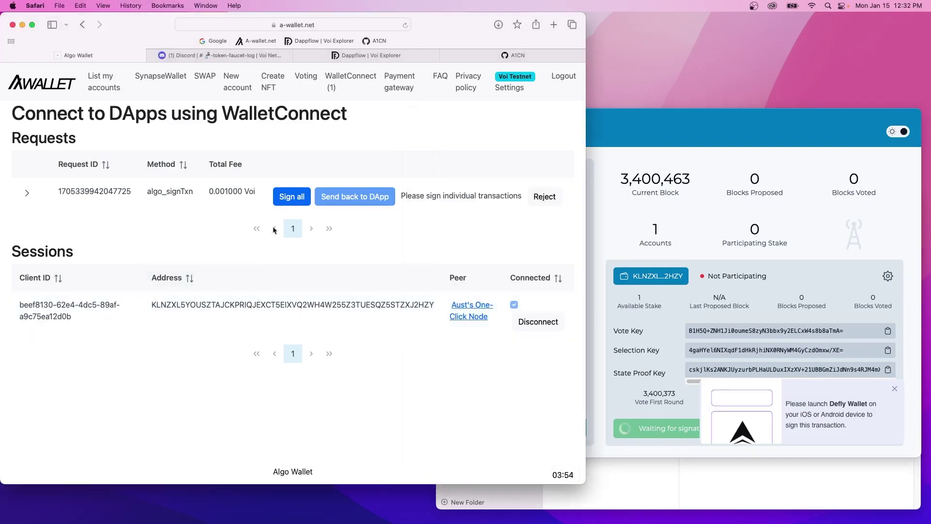
pyautogui.click(286, 203)
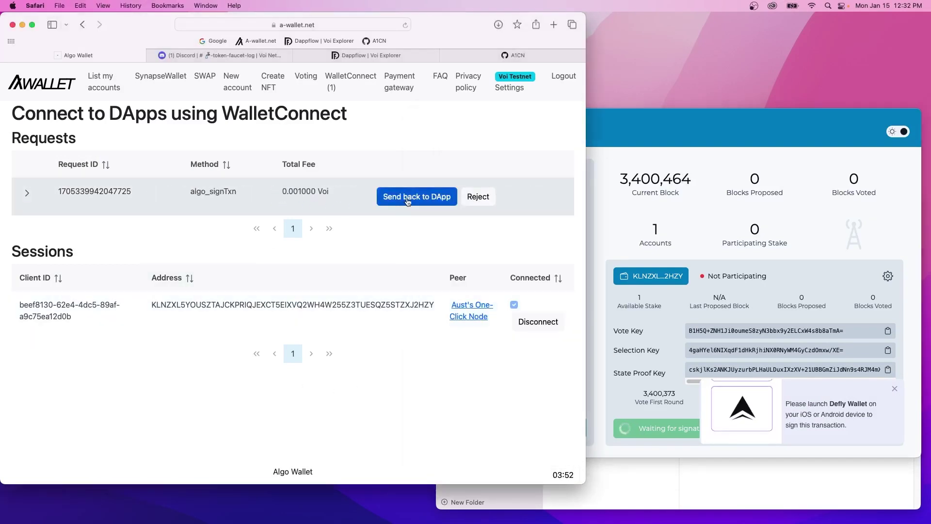
pyautogui.click(408, 199)
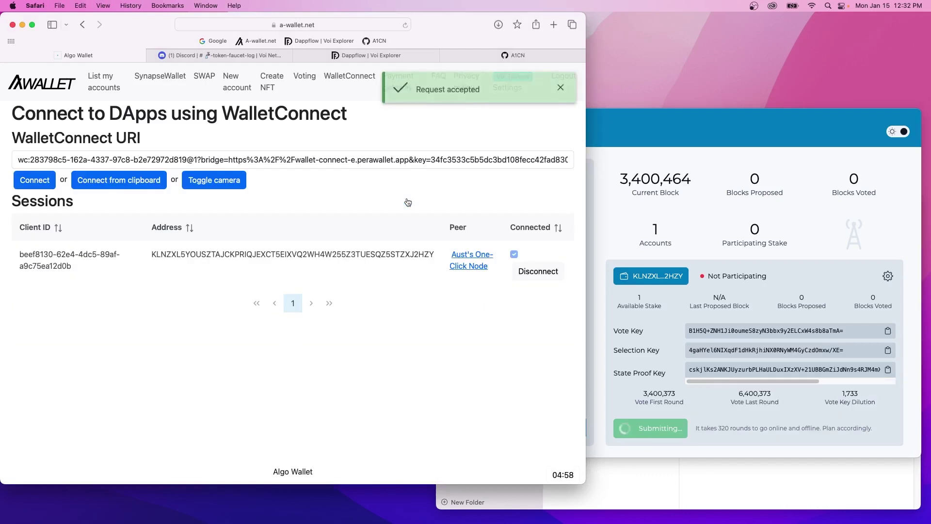
pyautogui.click(682, 451)
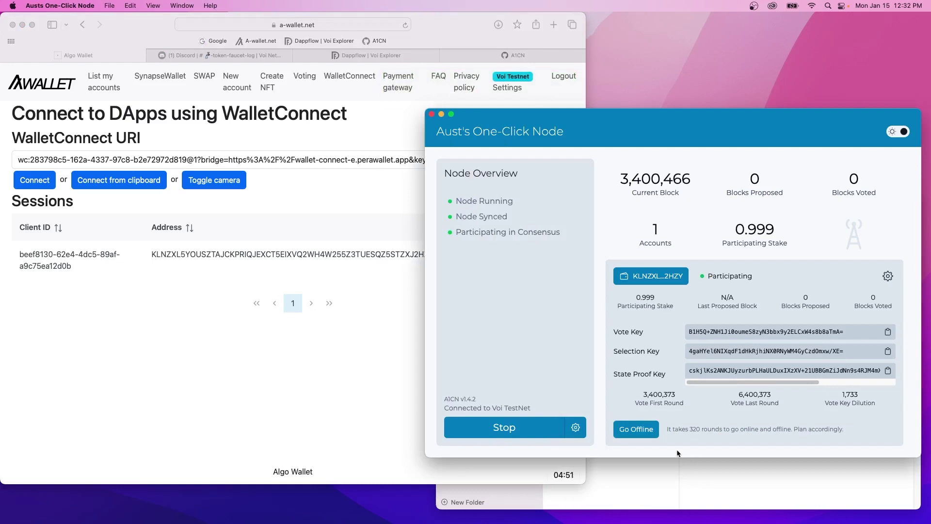
# Copy the node's Data Directory path from its settings and switch to Finder.
pyautogui.click(577, 428)
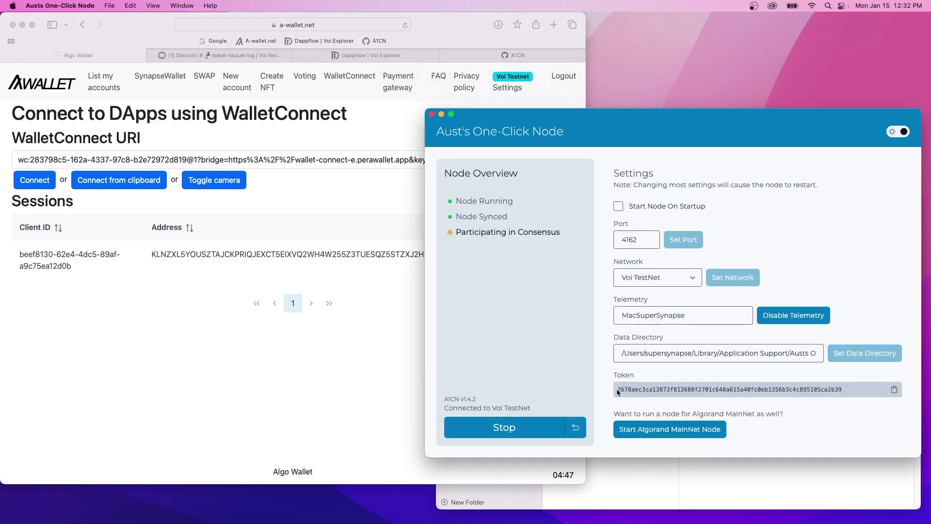
pyautogui.moveTo(625, 354); pyautogui.dragTo(816, 354)
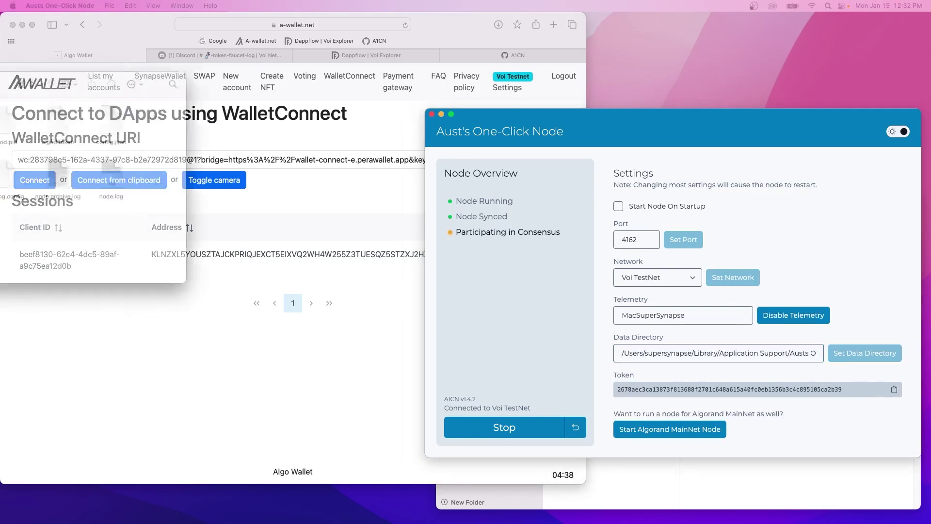
pyautogui.moveTo(0, 81); pyautogui.dragTo(539, 191)
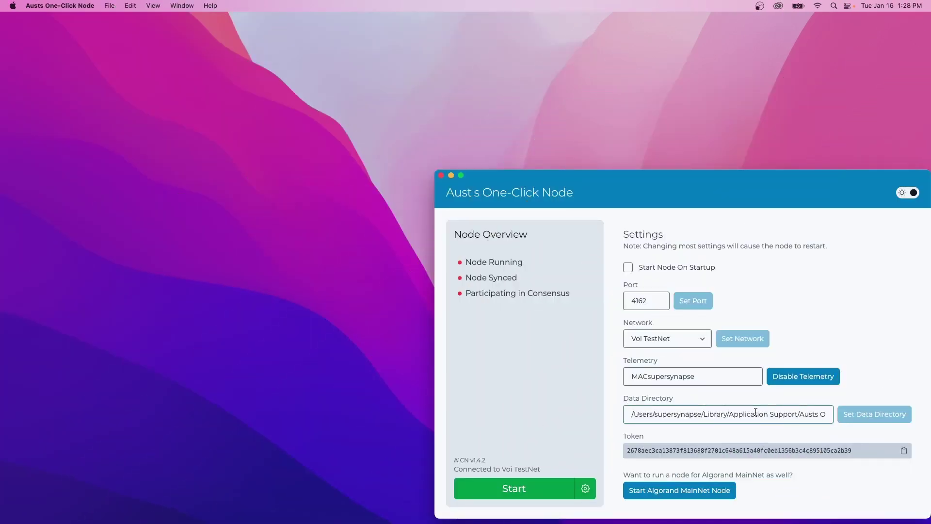
pyautogui.tripleClick(755, 411)
pyautogui.press('super+c')
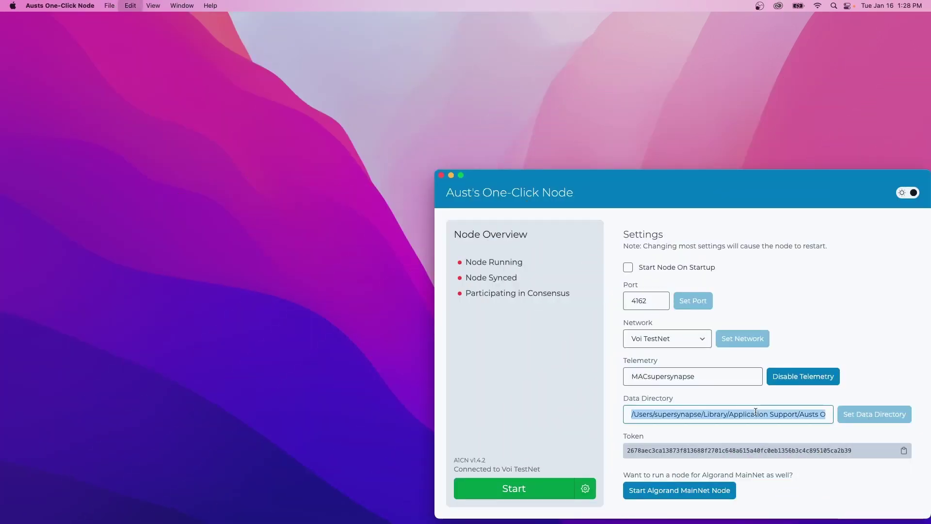
pyautogui.click(200, 459)
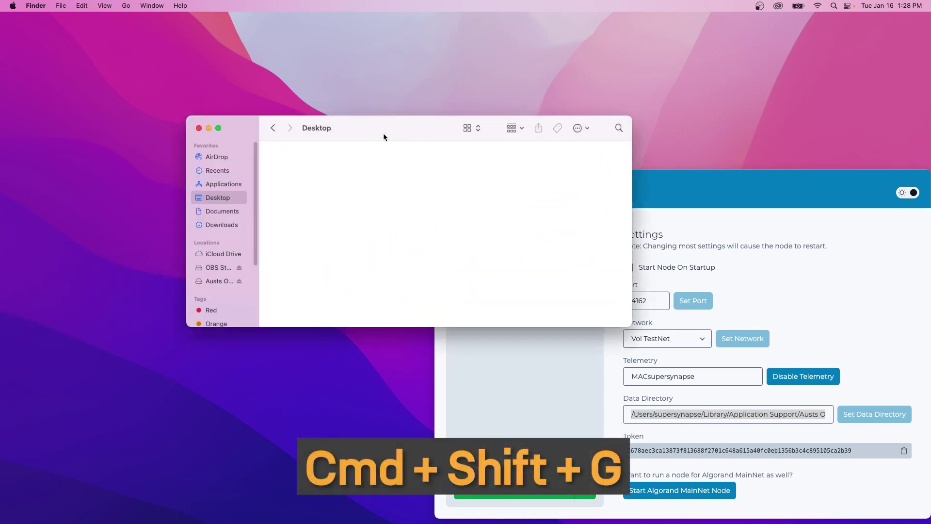
# Go to the pasted voi.testnet data directory in Finder.
pyautogui.press('super+shift+g')
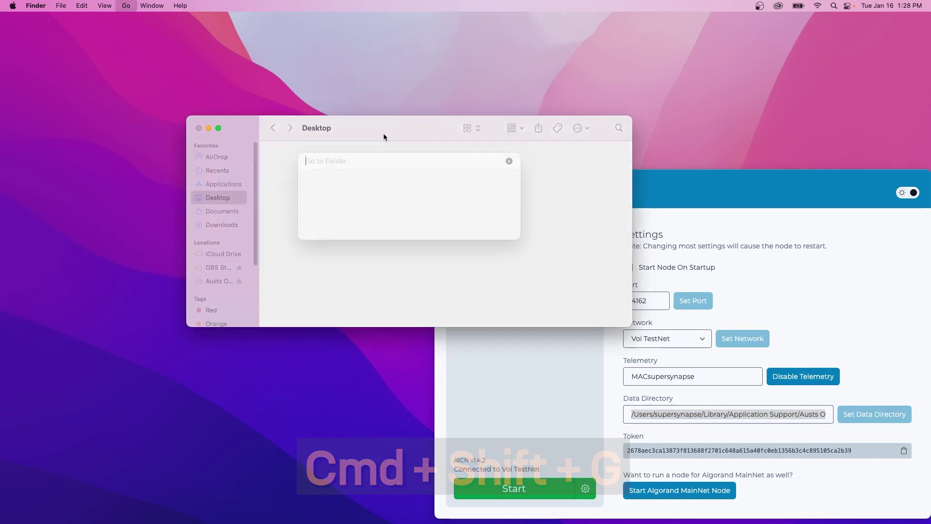
pyautogui.press('super+v')
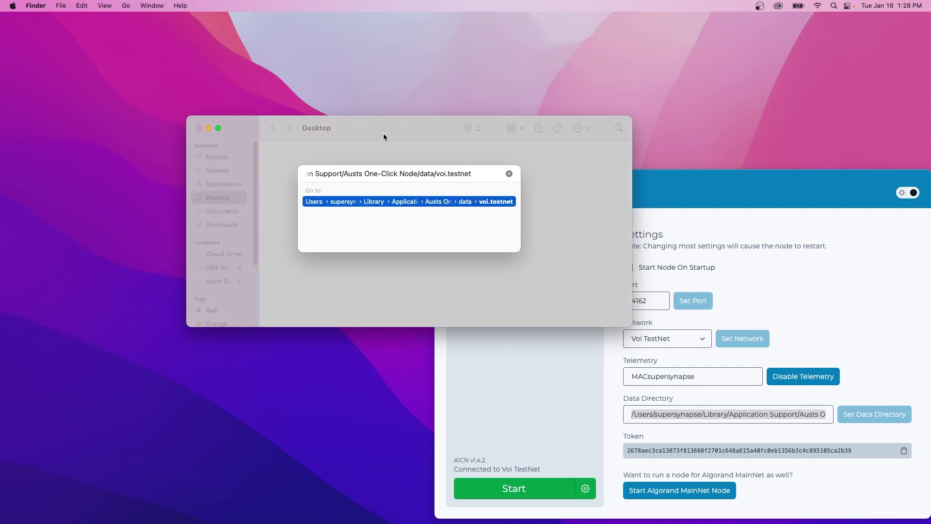
pyautogui.press('Return')
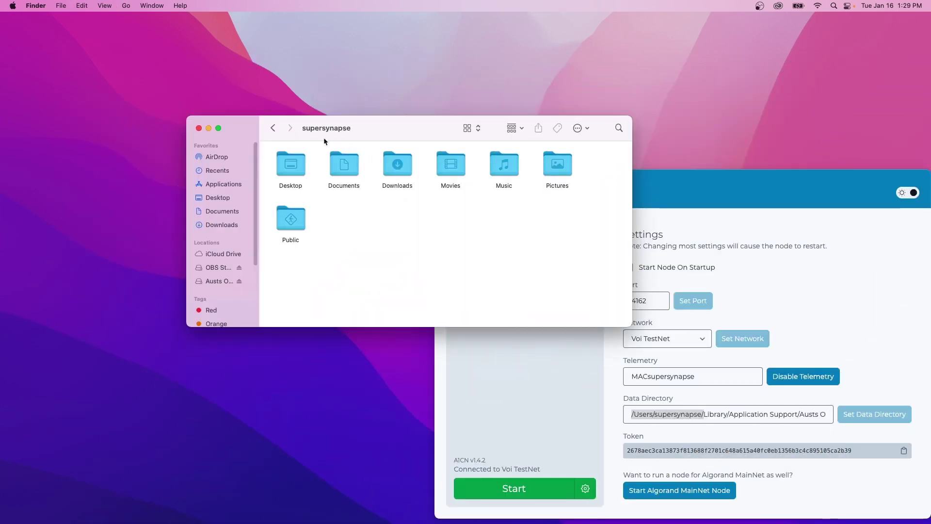
# Turn on Show Library Folder in View Options, then select logging.config.
pyautogui.rightClick(386, 225)
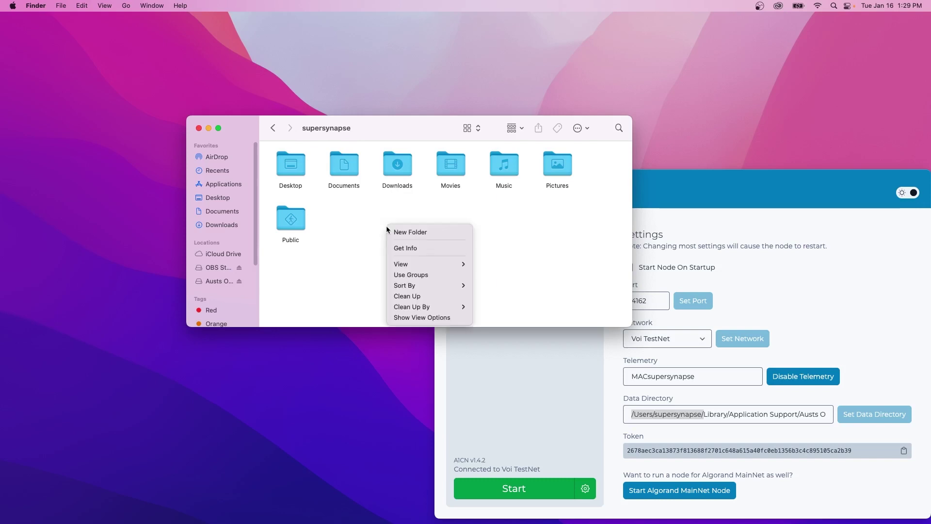
pyautogui.click(434, 318)
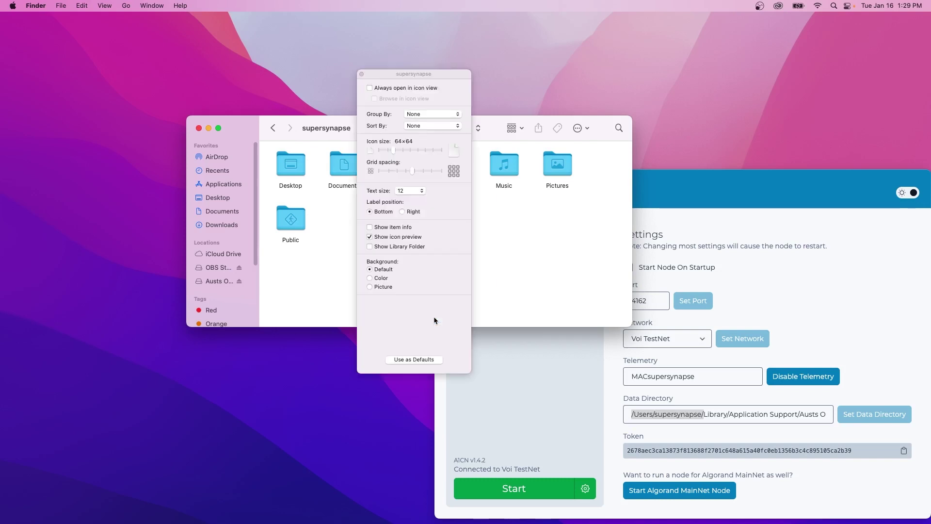
pyautogui.click(371, 247)
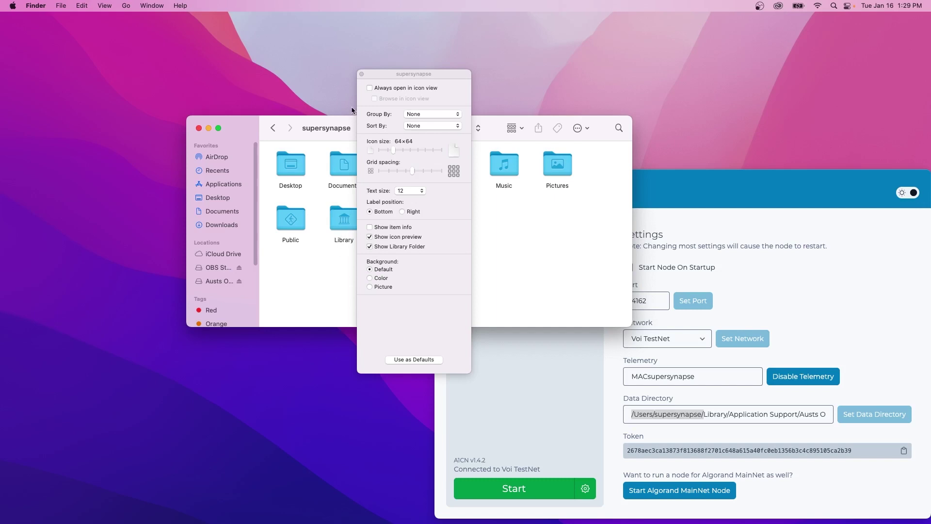
pyautogui.click(362, 74)
pyautogui.click(344, 224)
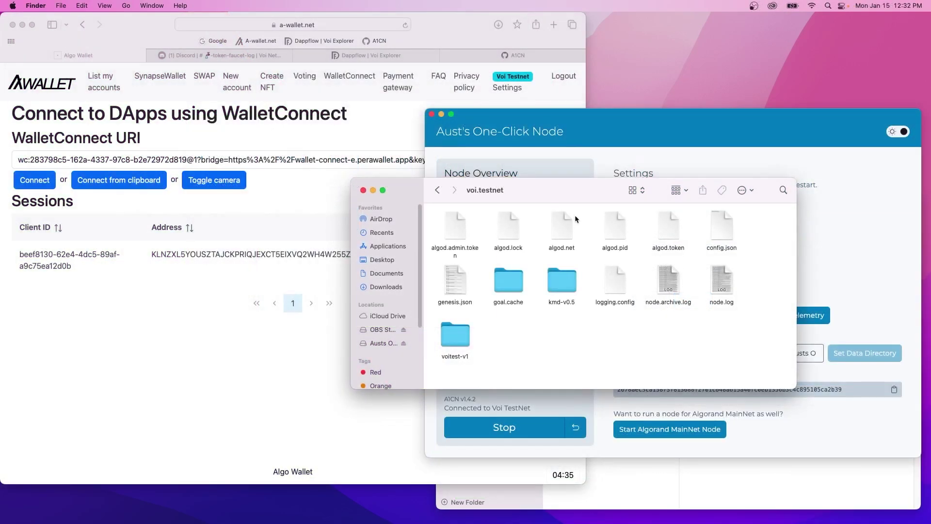
pyautogui.click(618, 287)
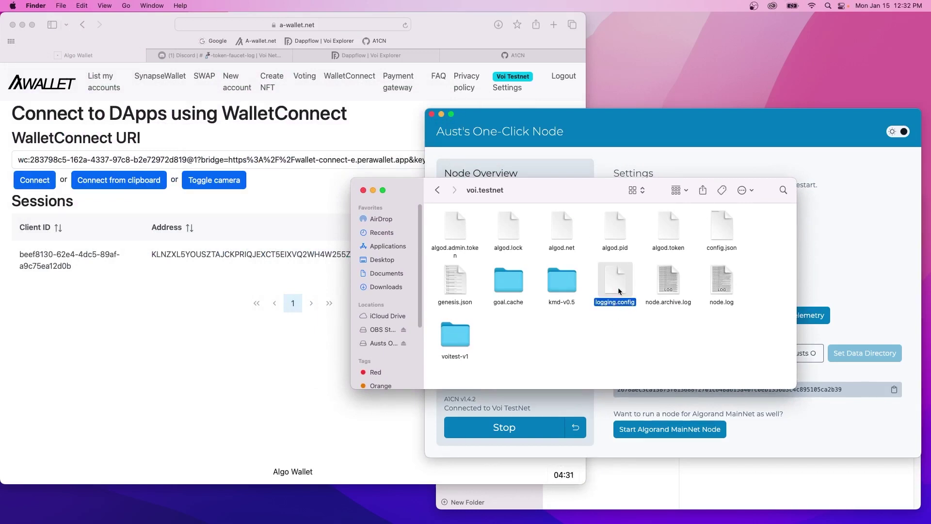
# Open logging.config in TextEdit via Open With > Other… and select its GUID value.
pyautogui.rightClick(618, 287)
pyautogui.moveTo(647, 304)
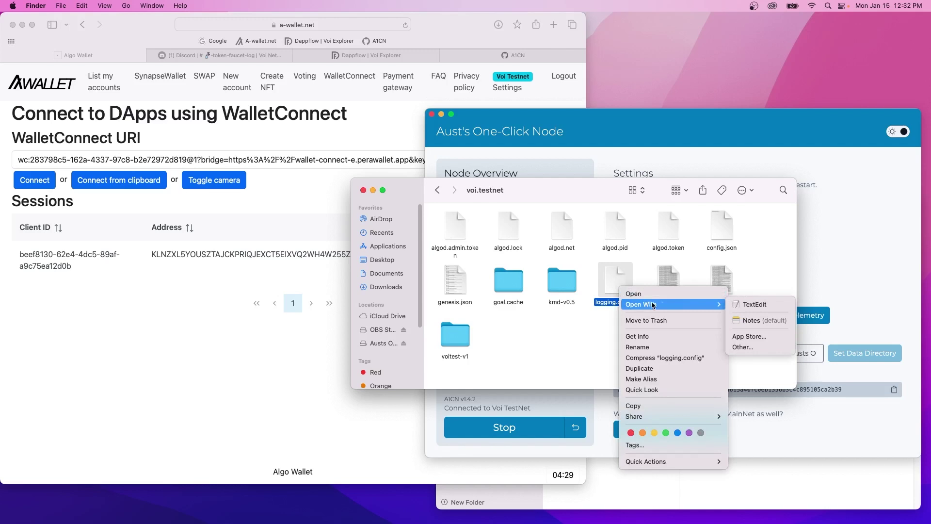
pyautogui.click(757, 347)
pyautogui.moveTo(606, 290); pyautogui.dragTo(608, 329)
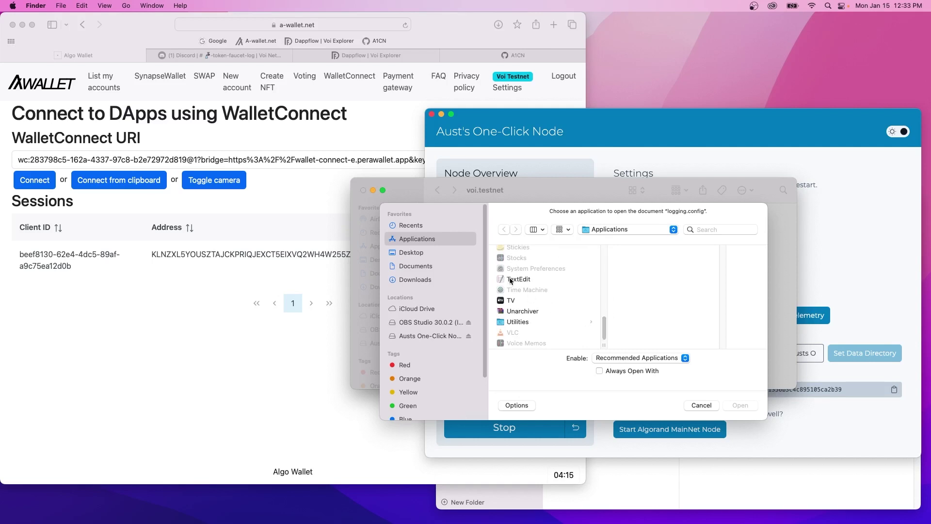
pyautogui.click(512, 280)
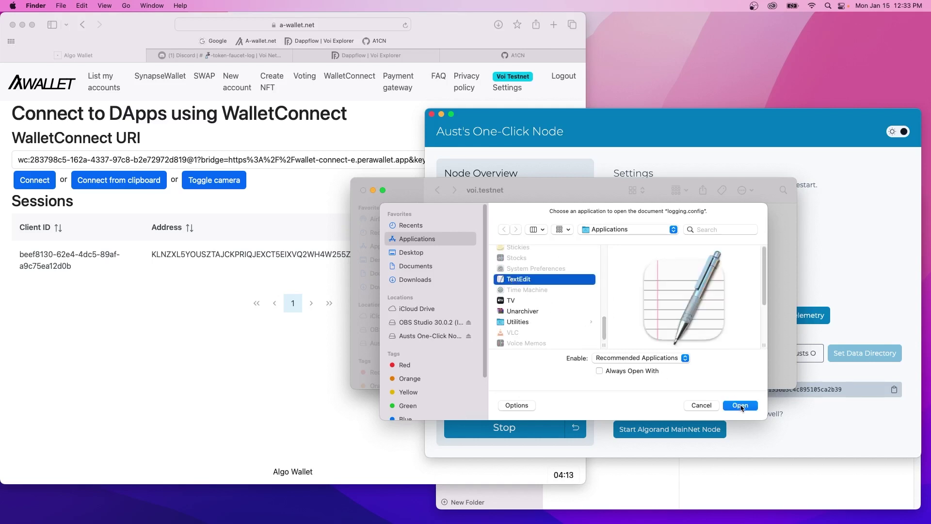
pyautogui.click(740, 405)
pyautogui.moveTo(15, 148); pyautogui.dragTo(514, 194)
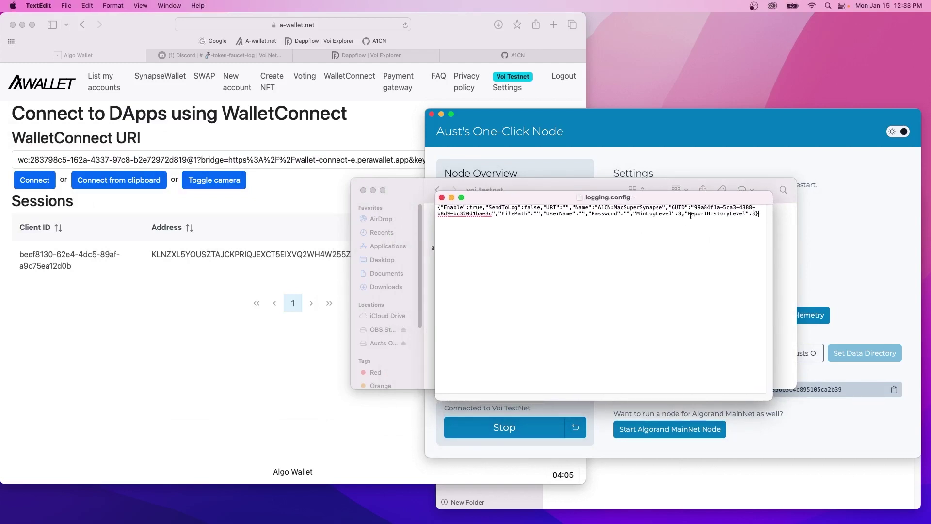
pyautogui.moveTo(694, 209); pyautogui.dragTo(492, 214)
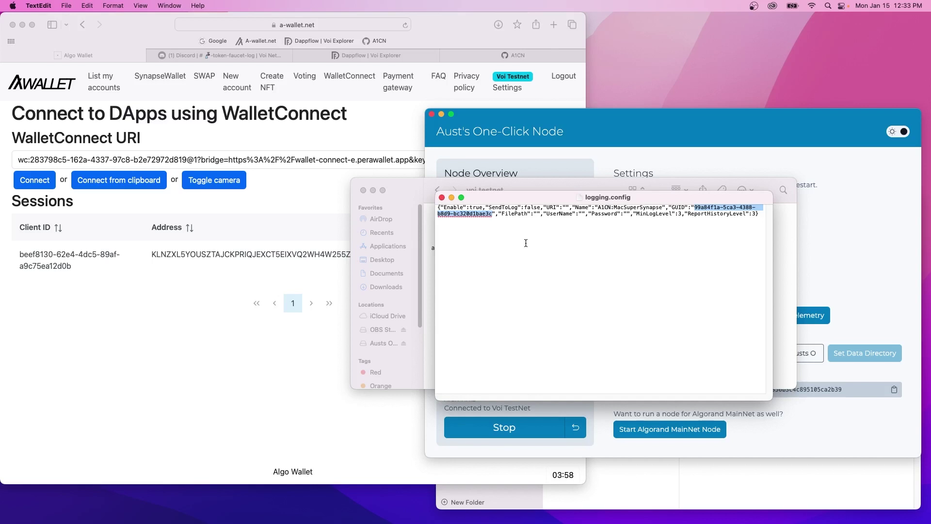
# Add a 'GUID:' line with the node's telemetry GUID under the wallet address, then start typing telemetry name MACSuperSynapse.
pyautogui.click(702, 493)
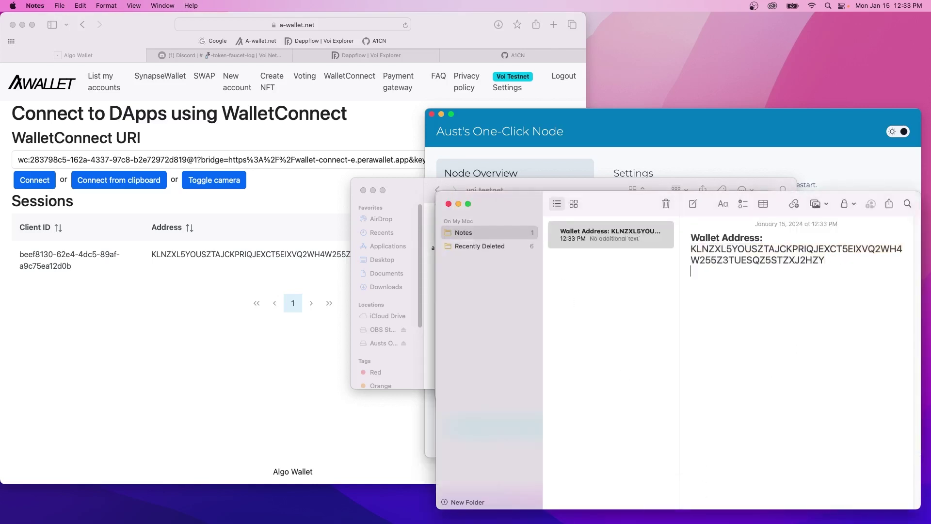
pyautogui.write('GUID:')
pyautogui.press('super+v')
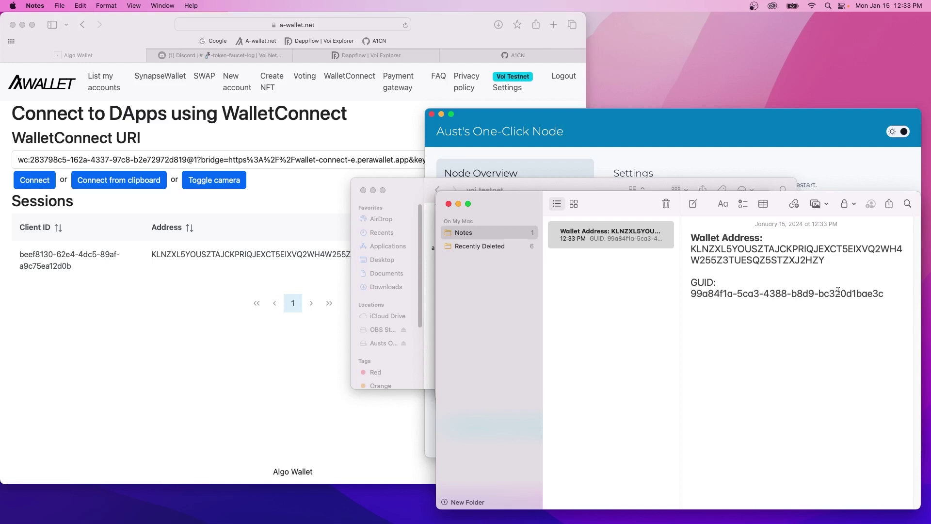
pyautogui.click(662, 314)
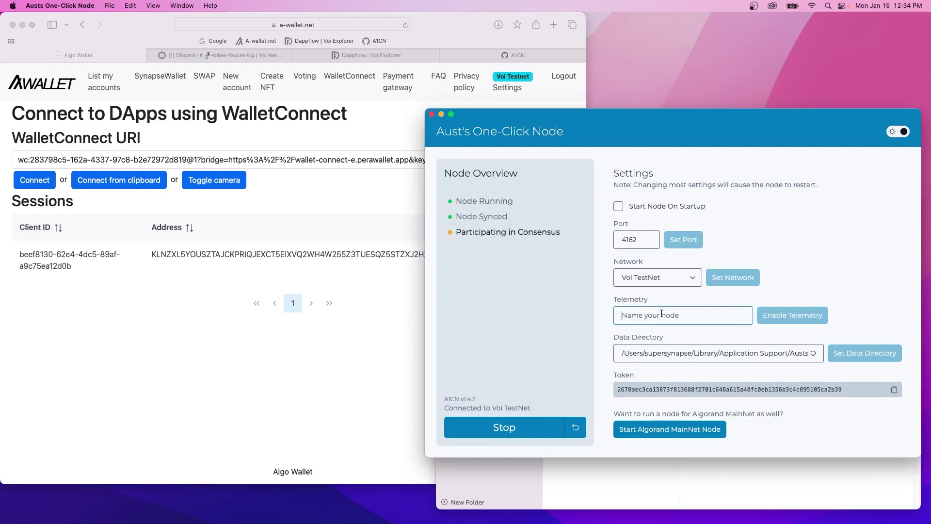
pyautogui.write('MACSuperSynapse')
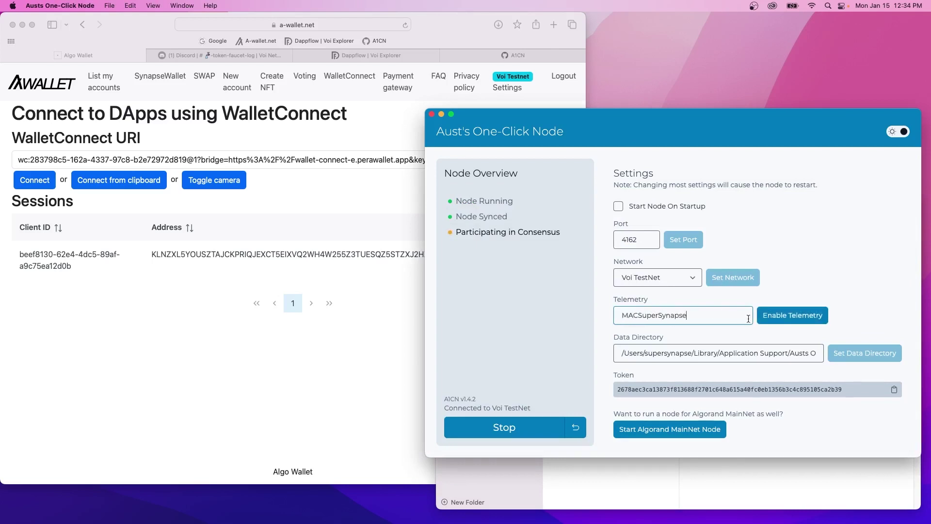
# Enable telemetry on the Voi TestNet node under the name MACSuperSynapse.
pyautogui.click(784, 322)
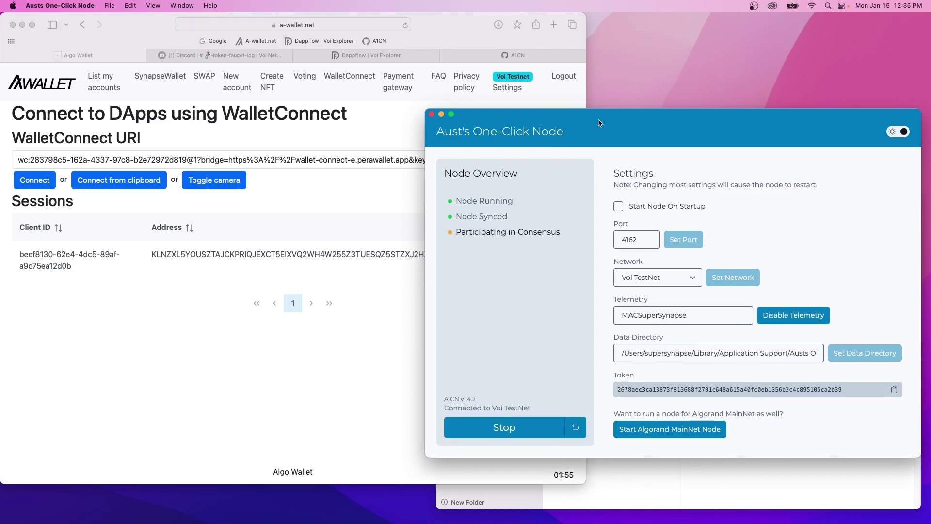
pyautogui.click(552, 25)
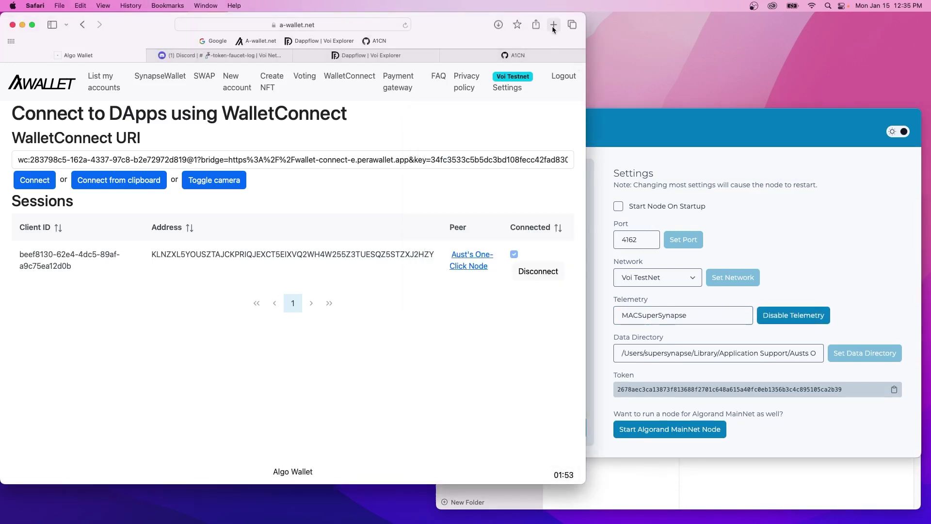
# Load app.nf.domains in a new tab and connect the Pera wallet.
pyautogui.click(552, 25)
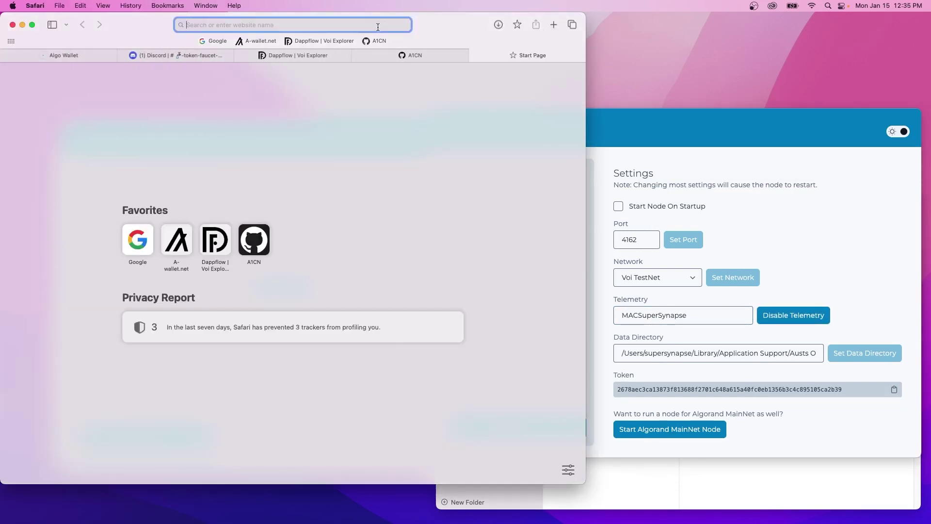
pyautogui.write('app.nfjuara.id')
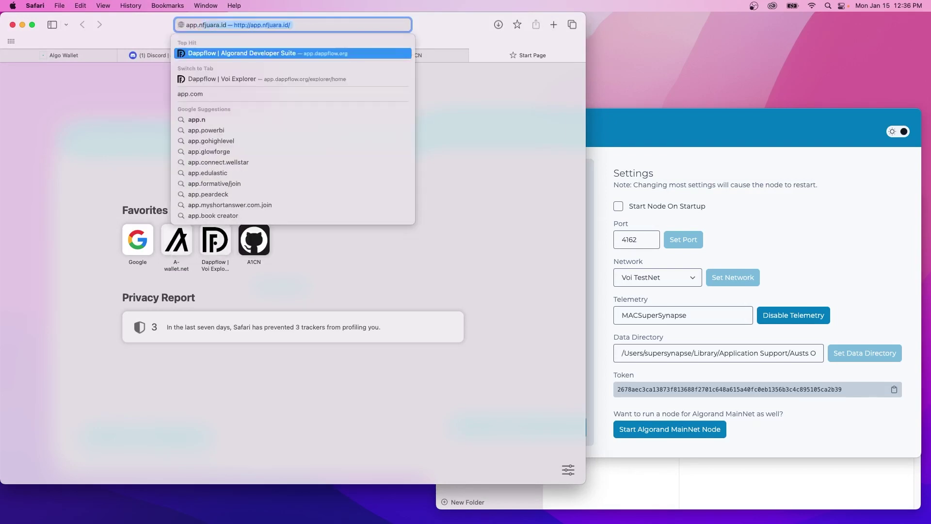
pyautogui.press('BackSpace')
pyautogui.press('BackSpace')
pyautogui.press('BackSpace')
pyautogui.press('BackSpace')
pyautogui.press('BackSpace')
pyautogui.press('BackSpace')
pyautogui.press('BackSpace')
pyautogui.press('BackSpace')
pyautogui.write('.domains')
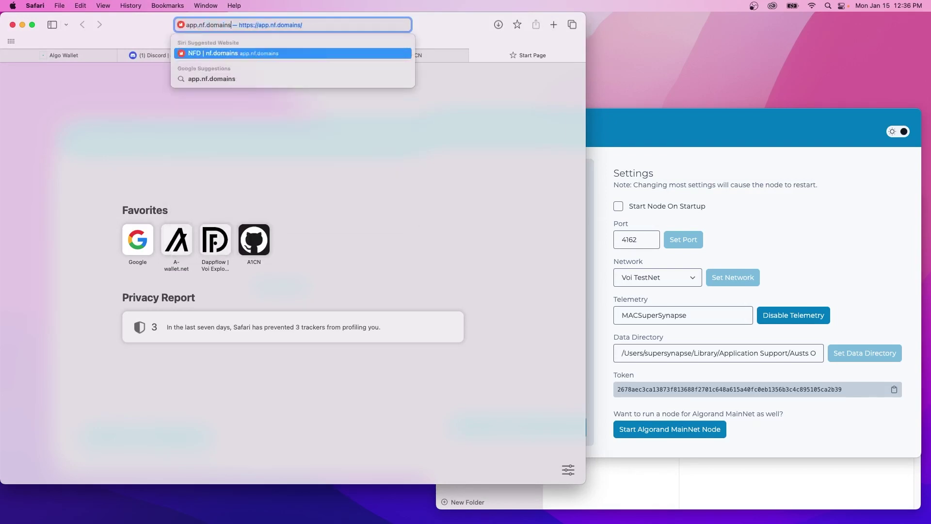
pyautogui.press('Return')
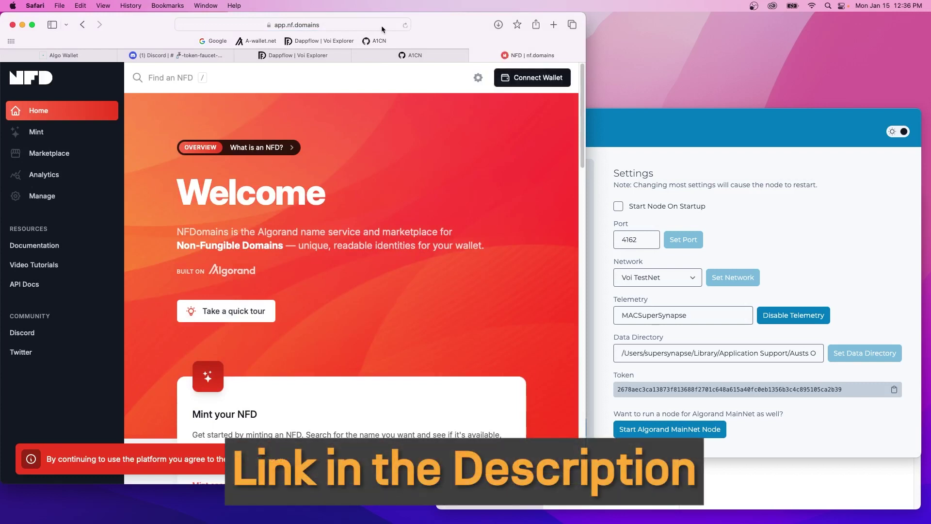
pyautogui.click(549, 85)
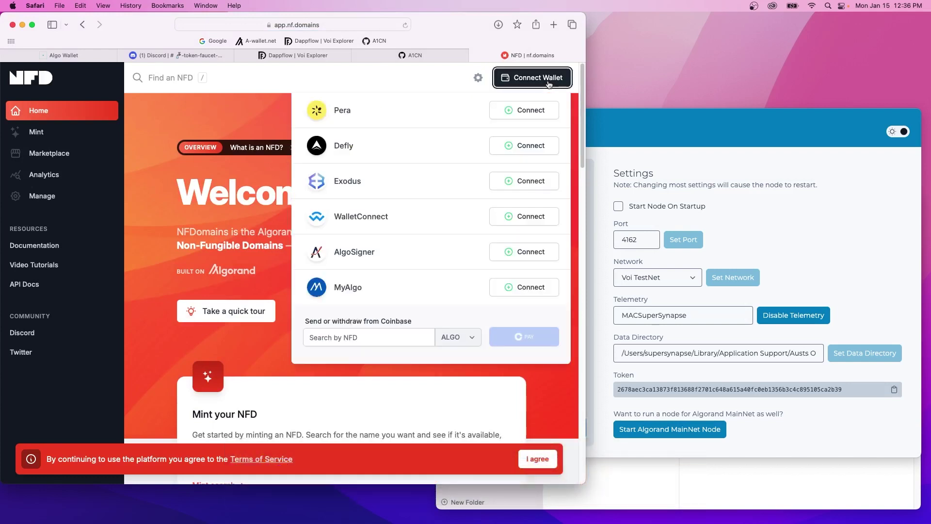
pyautogui.click(533, 116)
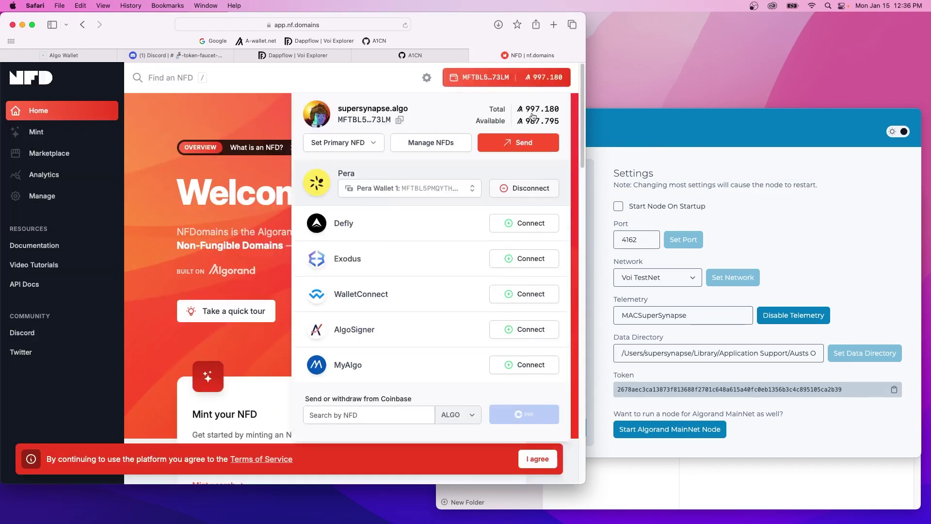
pyautogui.click(153, 140)
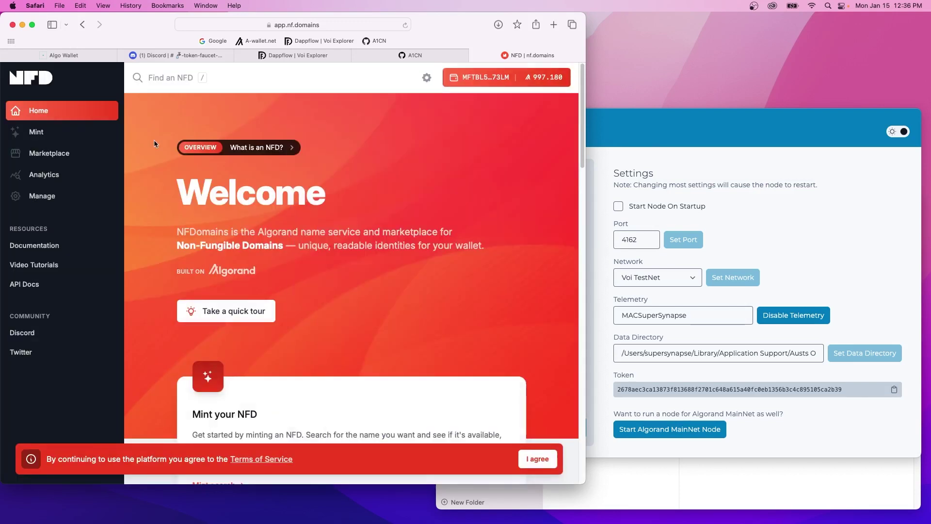
# Search the Mint page for yourusername names, showing yourusername.algo at 110 ALGO.
pyautogui.click(35, 134)
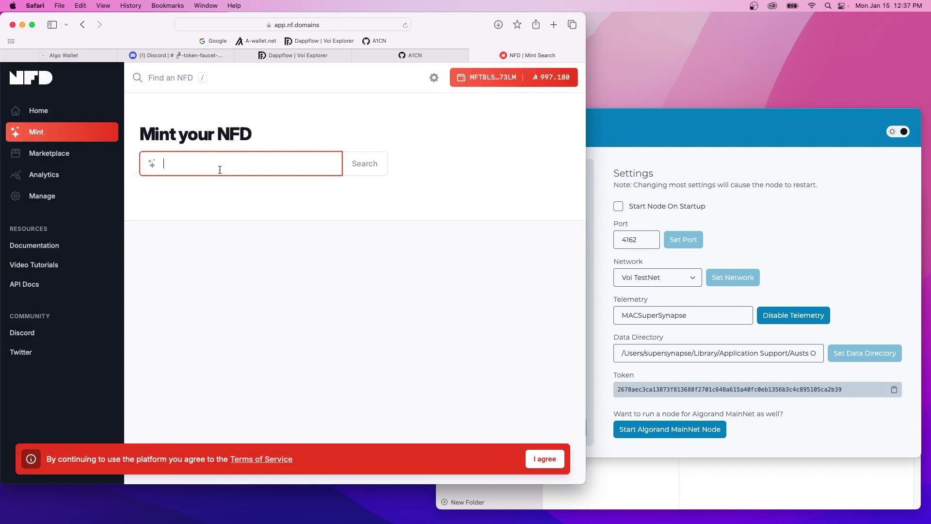
pyautogui.write('yourusername')
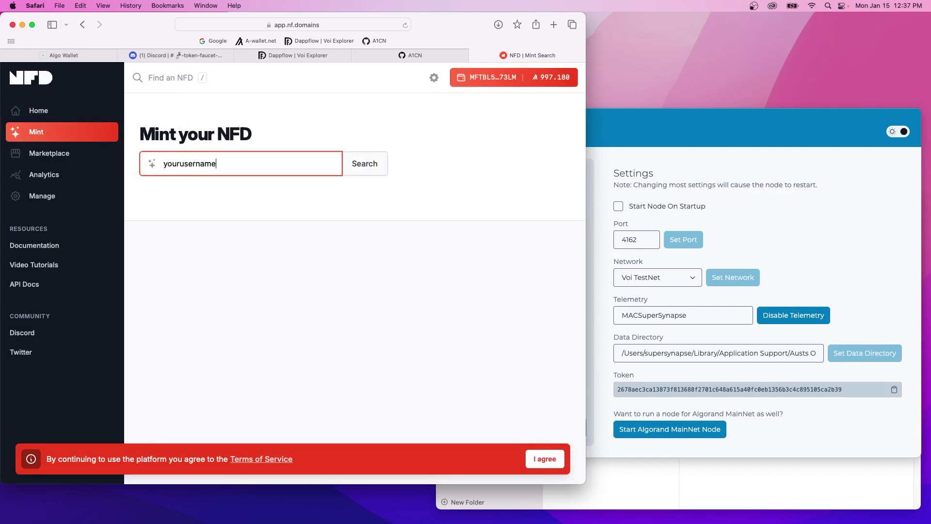
pyautogui.write('.voi')
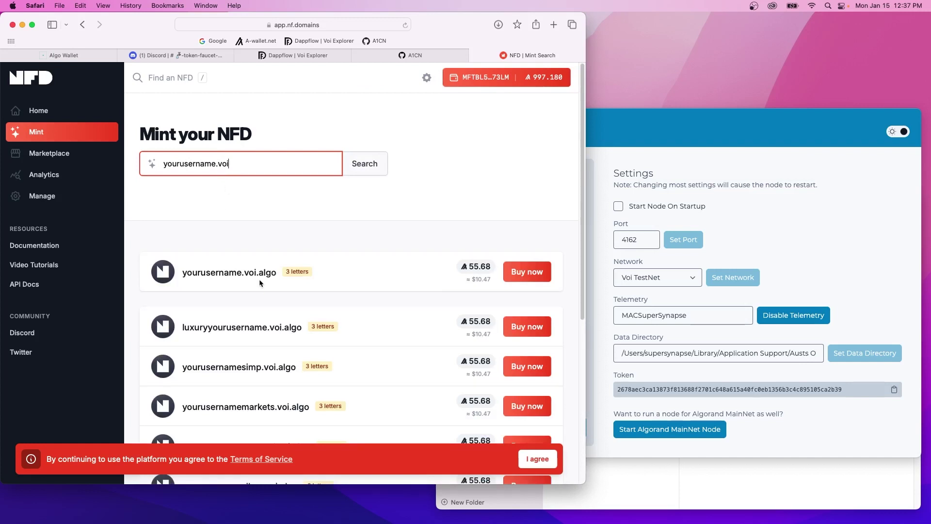
pyautogui.moveTo(242, 165); pyautogui.dragTo(217, 167)
pyautogui.press('BackSpace')
pyautogui.click(368, 166)
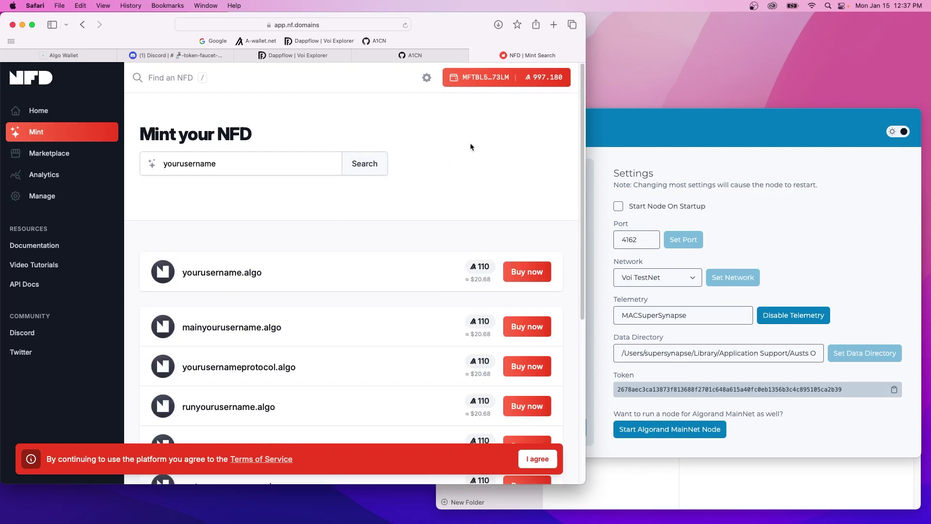
pyautogui.click(515, 87)
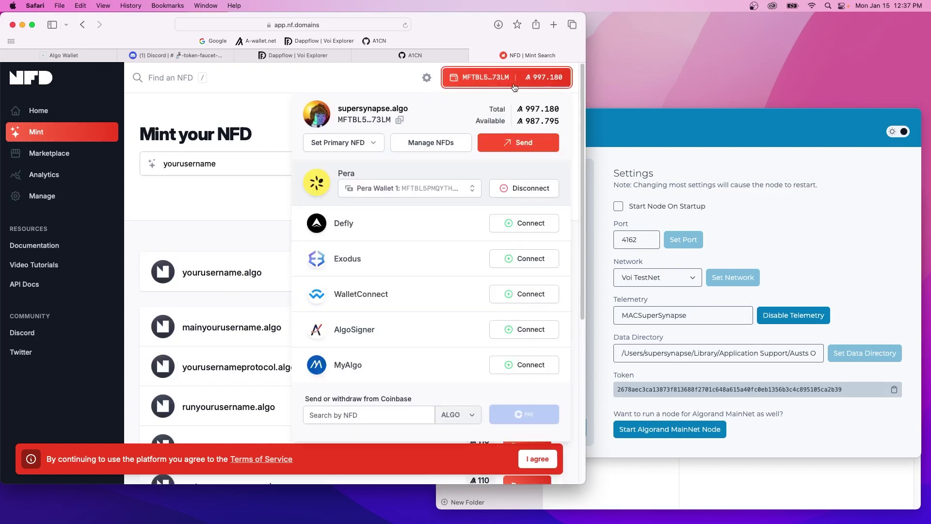
# Add the saved wallet address to customersupport.algo as an unverified Algorand address.
pyautogui.click(431, 144)
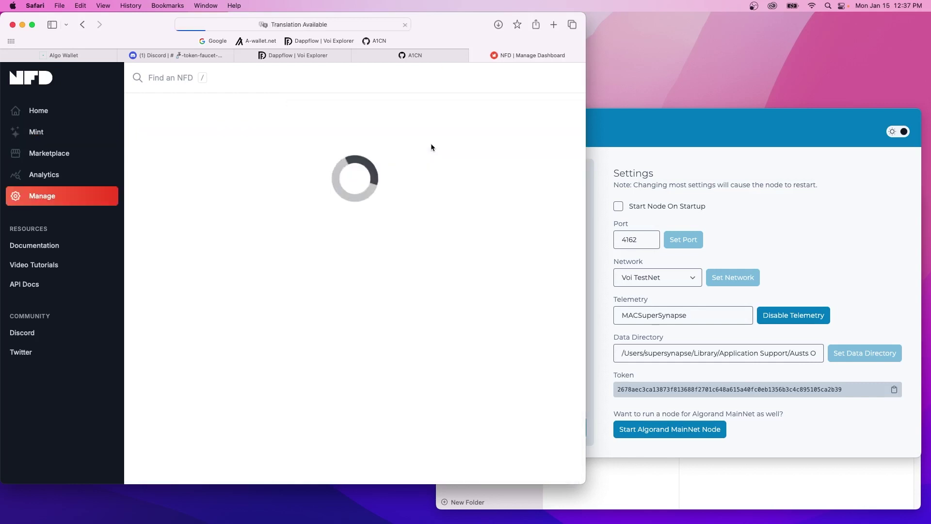
pyautogui.scroll(-3, 380, 179)
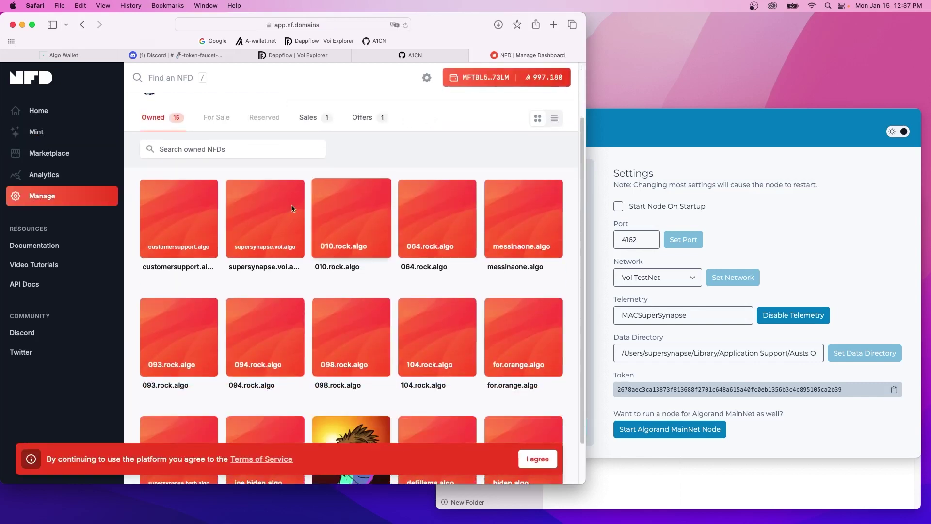
pyautogui.click(172, 211)
pyautogui.scroll(-5, 325, 272)
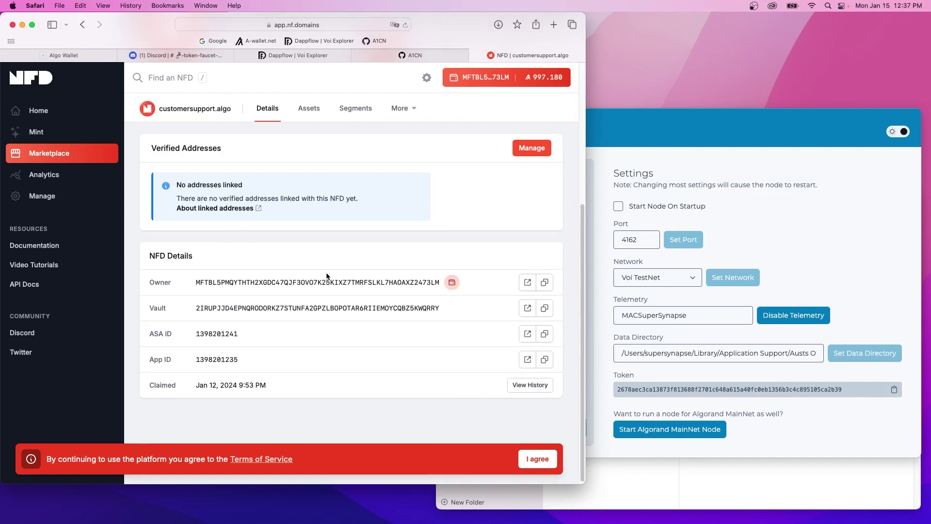
pyautogui.click(532, 151)
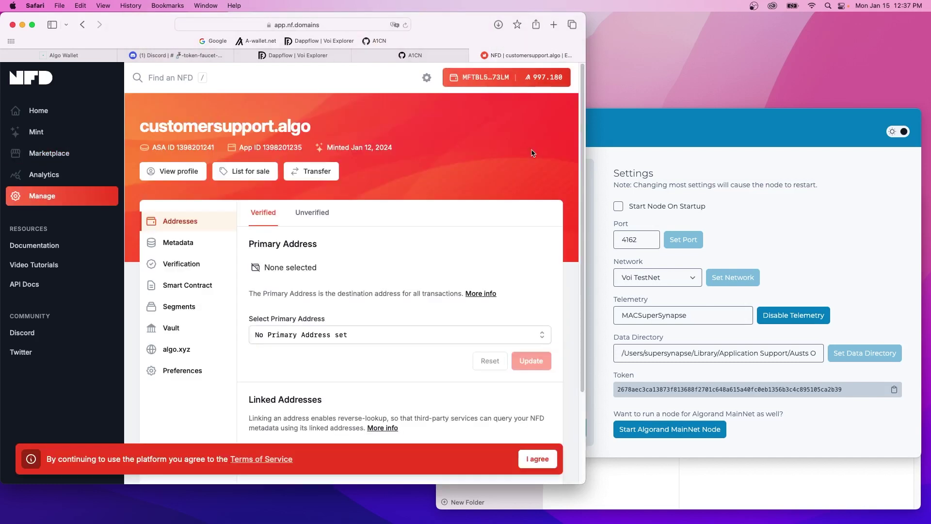
pyautogui.click(313, 218)
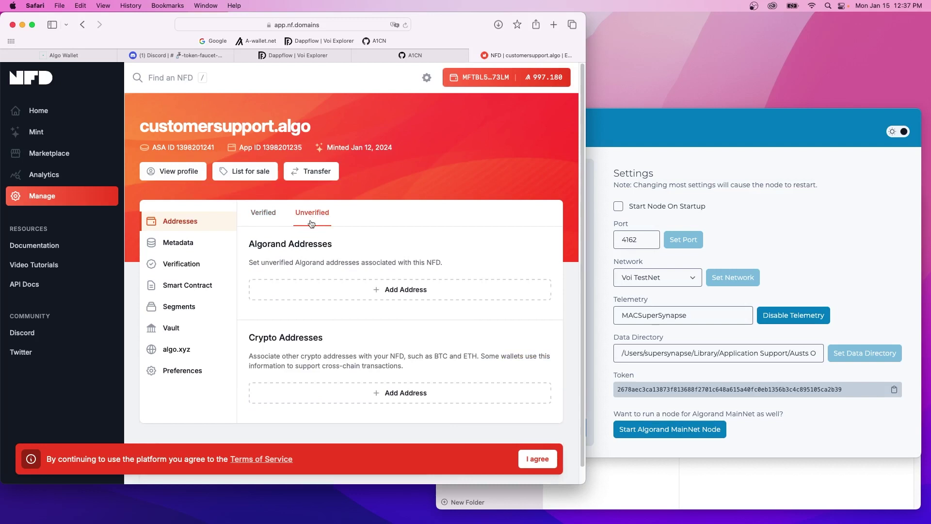
pyautogui.click(402, 291)
pyautogui.write('KLNZXL5YOUSZTAJCKPRIQJEXCT5EIXVQ2WH4W255Z3TUESQZ5STZXJ2HZY')
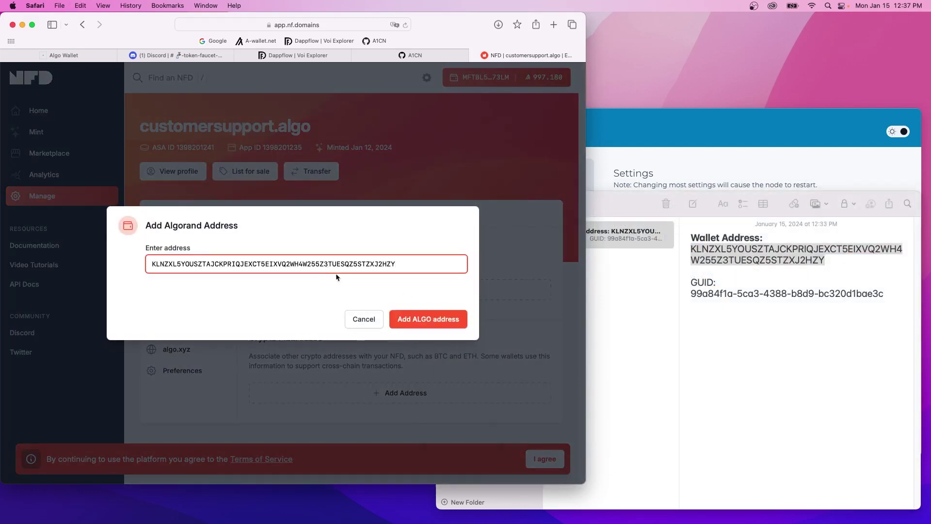
pyautogui.click(430, 319)
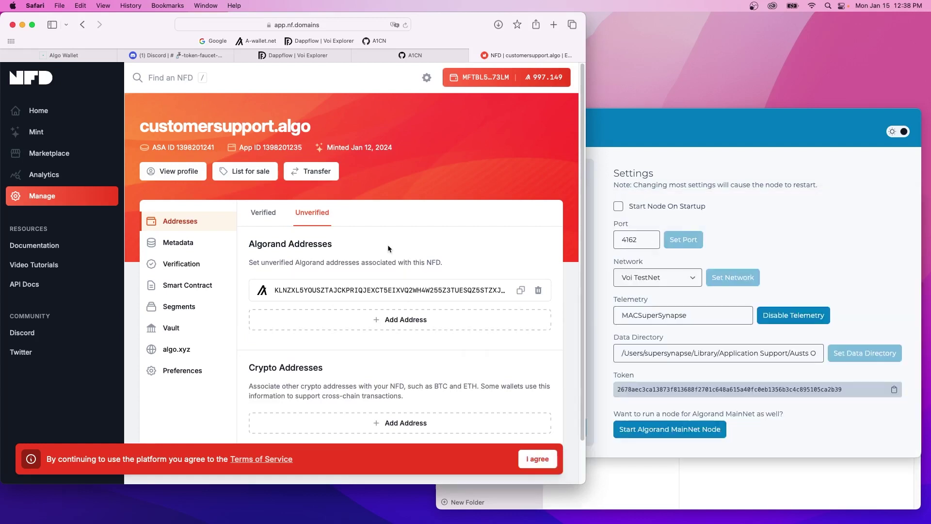
# Copy the name customersupport.algo and select the current telemetry name MACSuperSynapse in the node window.
pyautogui.moveTo(314, 127); pyautogui.dragTo(144, 127)
pyautogui.press('super+c')
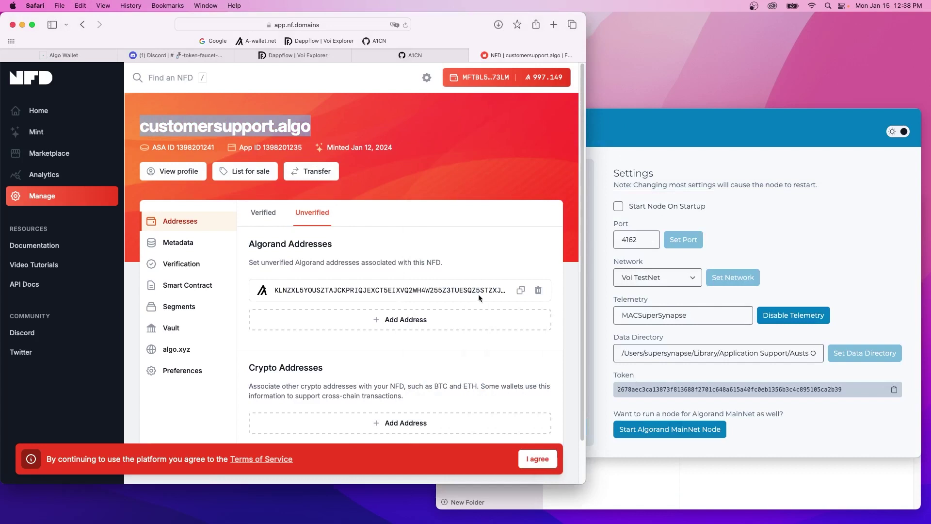
pyautogui.click(688, 325)
pyautogui.moveTo(685, 315); pyautogui.dragTo(610, 314)
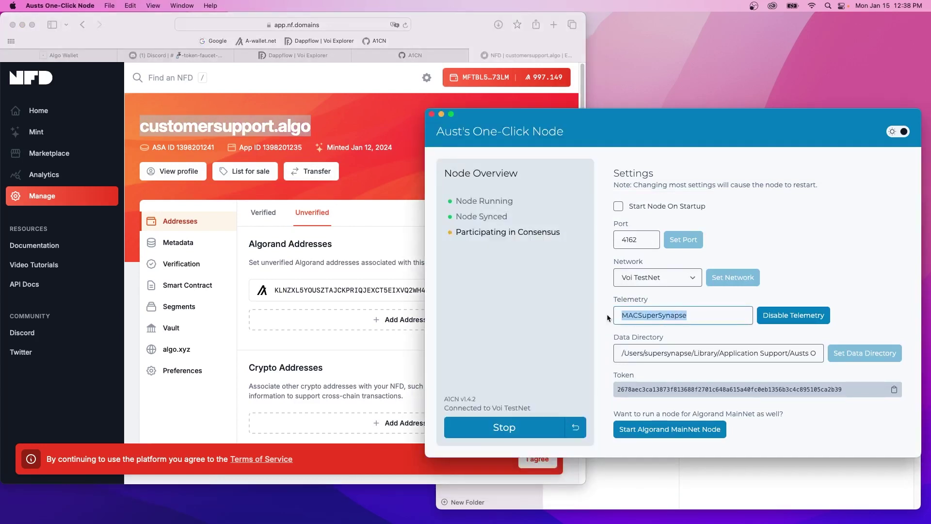
# Replace the Voi TestNet node's telemetry name with customersupport.algo and re-enable telemetry.
pyautogui.click(778, 317)
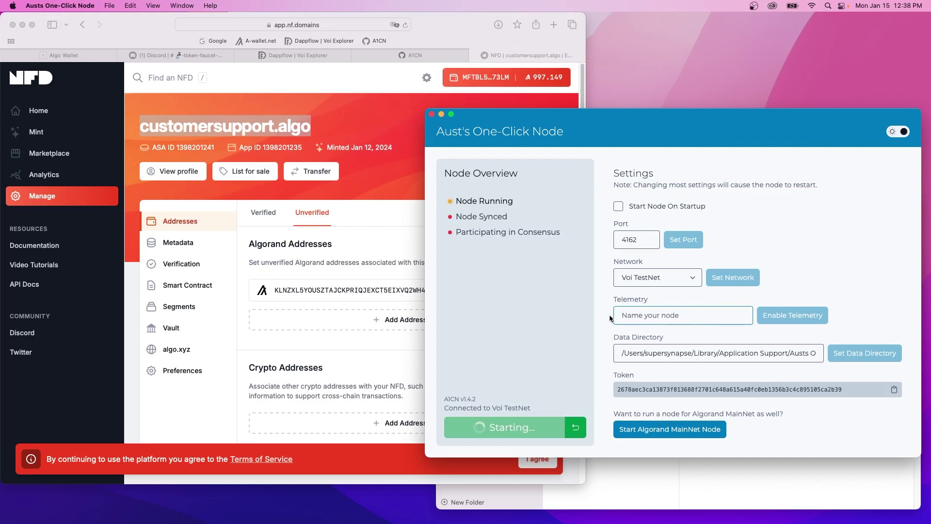
pyautogui.press('super+v')
pyautogui.click(805, 315)
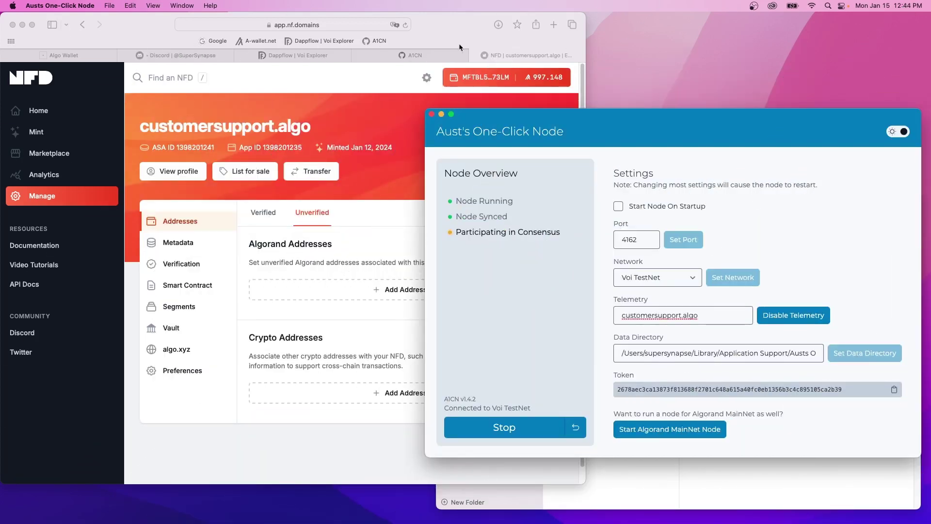
# Load the cswenor.github.io Network Node Information page and bookmark it as 'Node Health'.
pyautogui.click(553, 25)
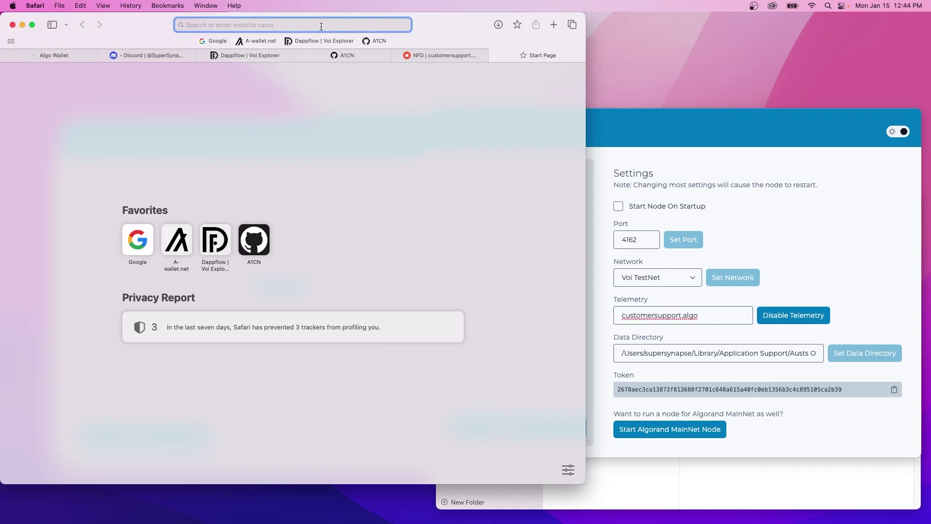
pyautogui.write('cswe')
pyautogui.press('Return')
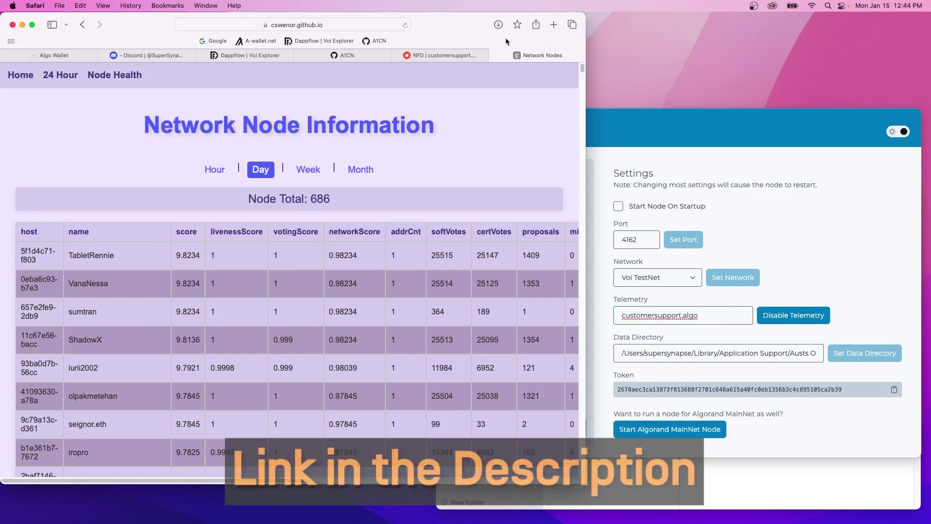
pyautogui.press('super+d')
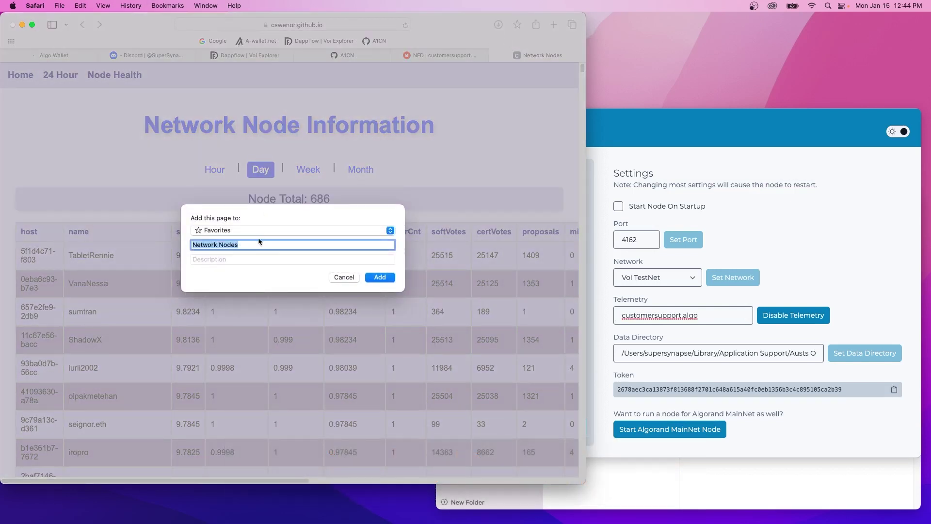
pyautogui.write('Node Health')
pyautogui.press('Return')
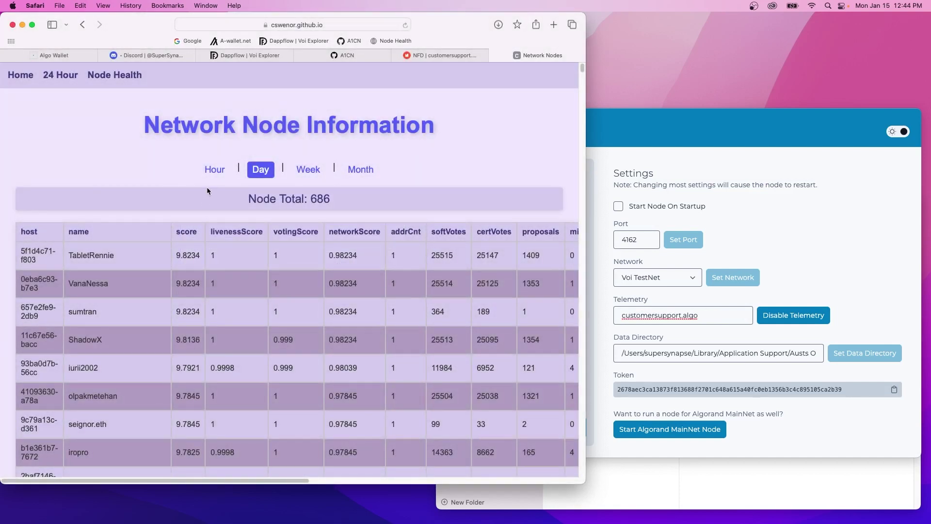
# Show the node list's Hour view, listing 667 nodes, in a taller browser window.
pyautogui.click(216, 173)
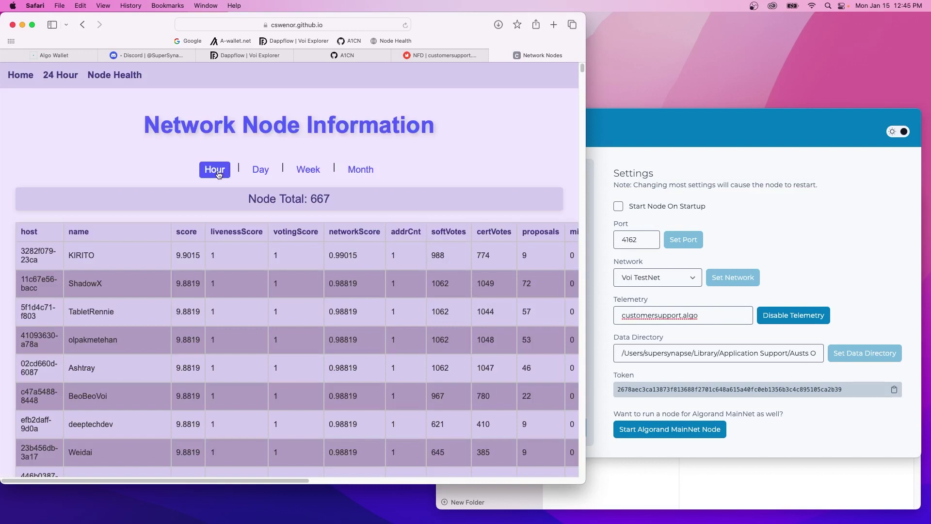
pyautogui.moveTo(340, 484); pyautogui.dragTo(340, 516)
pyautogui.click(705, 487)
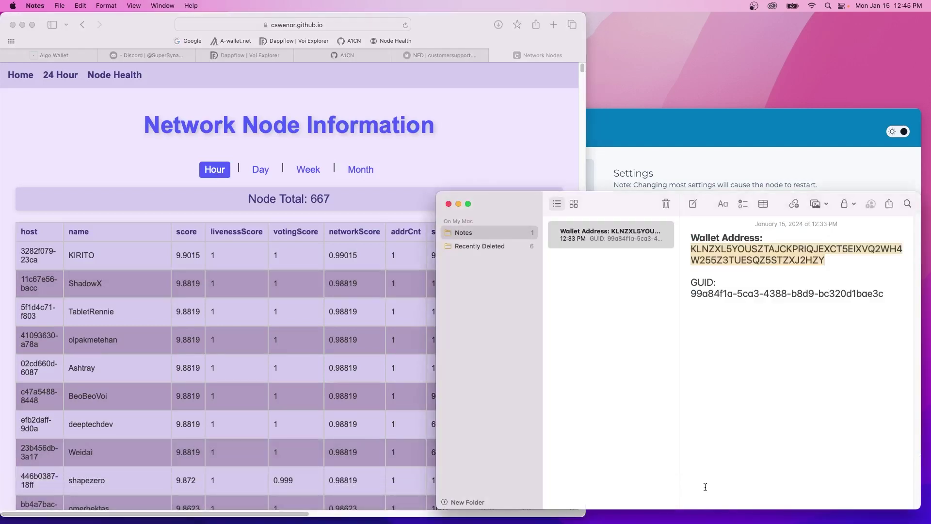
# Find host 99a84f1a in the node table using the GUID prefix from Notes: score 0, network score 0.8915.
pyautogui.click(744, 310)
pyautogui.moveTo(733, 293); pyautogui.dragTo(689, 293)
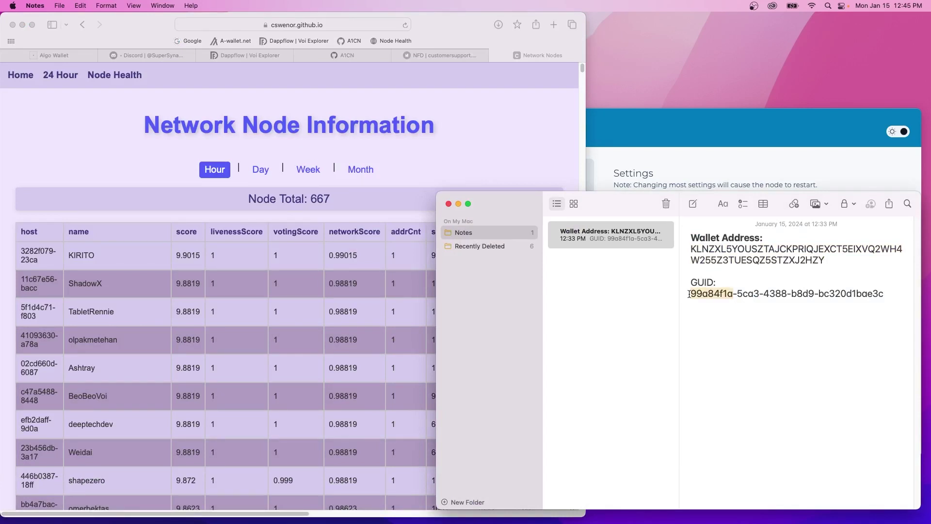
pyautogui.press('super+f')
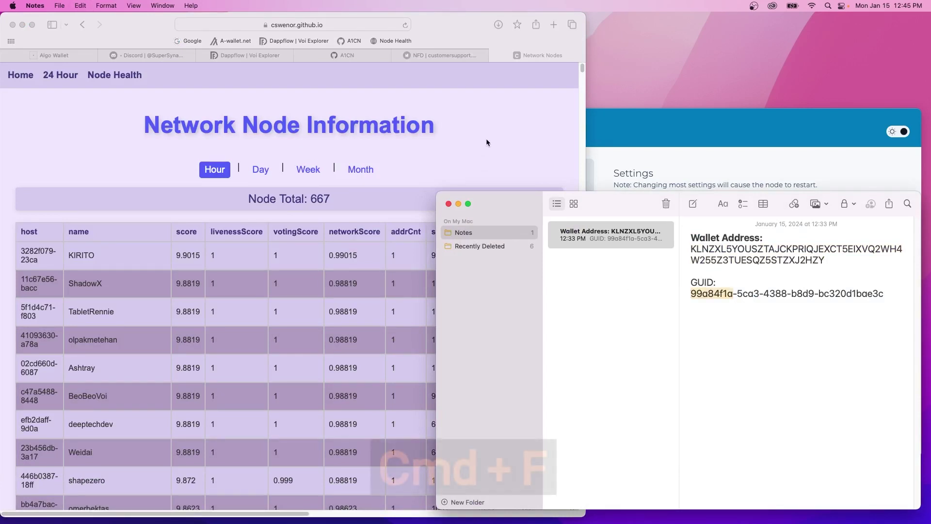
pyautogui.click(487, 140)
pyautogui.press('super+f')
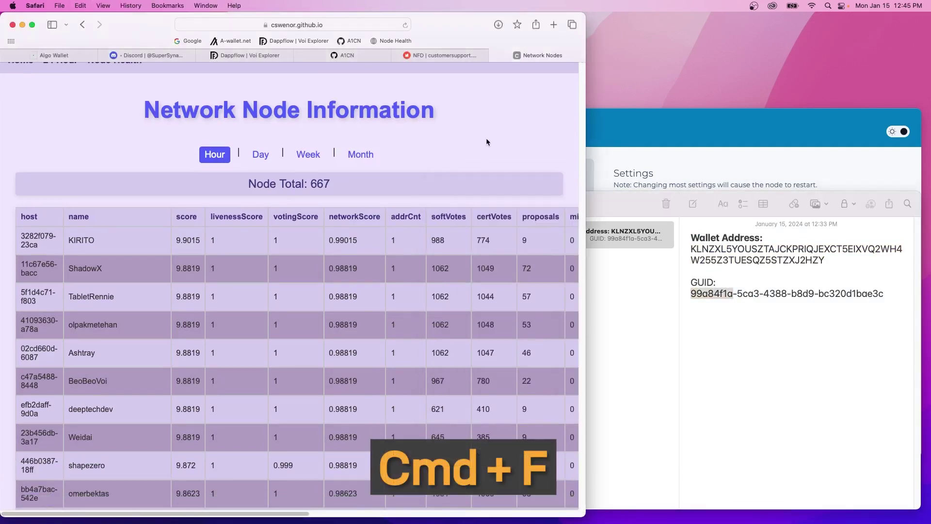
pyautogui.press('super+v')
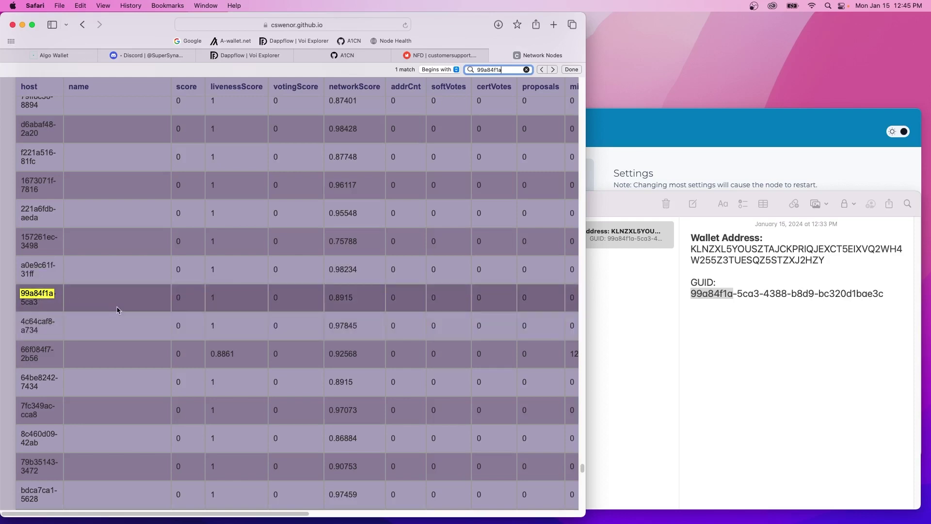
pyautogui.press('Escape')
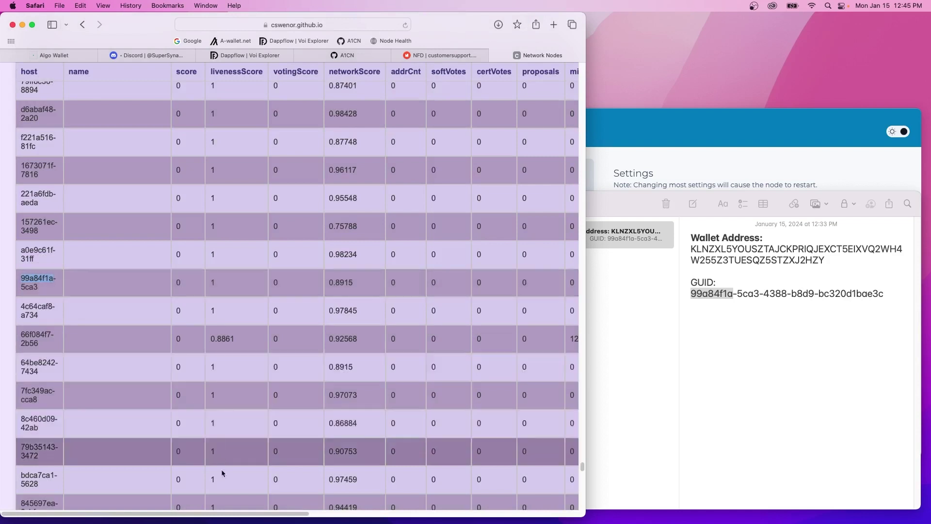
pyautogui.moveTo(204, 515)
pyautogui.mouseDown()
pyautogui.moveTo(516, 517)
pyautogui.moveTo(206, 515)
pyautogui.mouseUp()
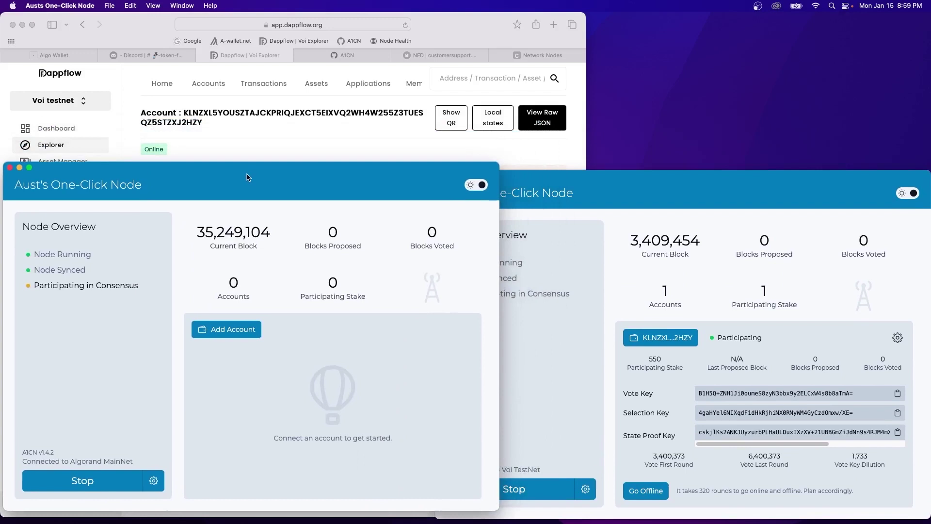
# Switch the MainNet node window to the dark theme and move it to the right.
pyautogui.click(481, 187)
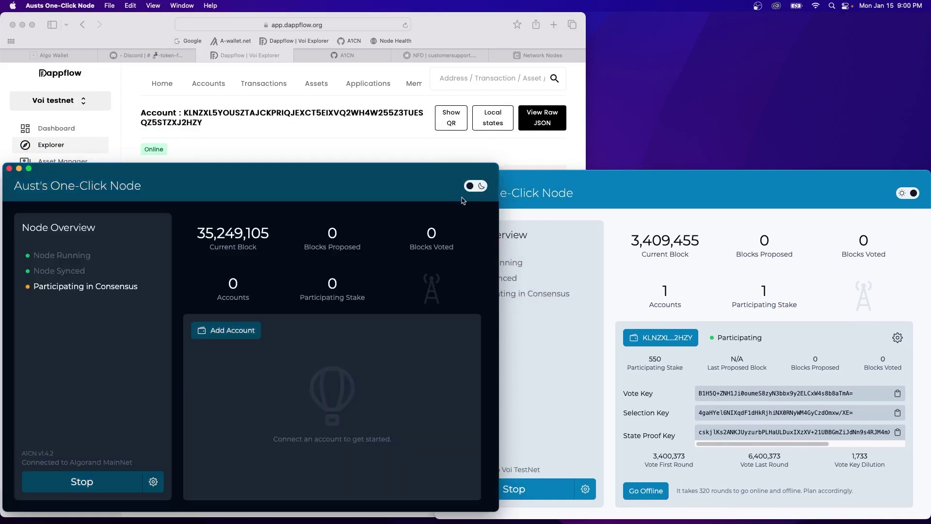
pyautogui.moveTo(321, 174); pyautogui.dragTo(675, 174)
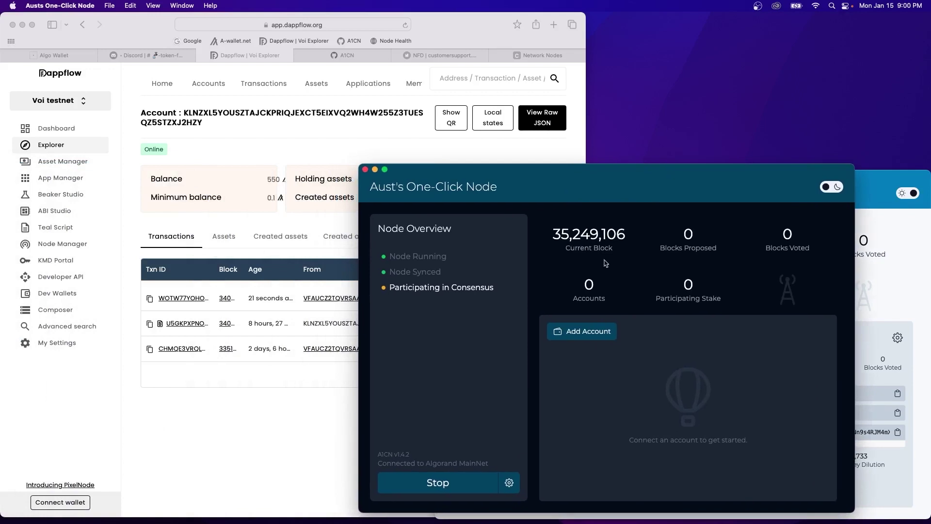
# Start a Defly Connect pairing for the MainNet node and unlock A-Wallet with its password.
pyautogui.click(583, 332)
pyautogui.click(706, 341)
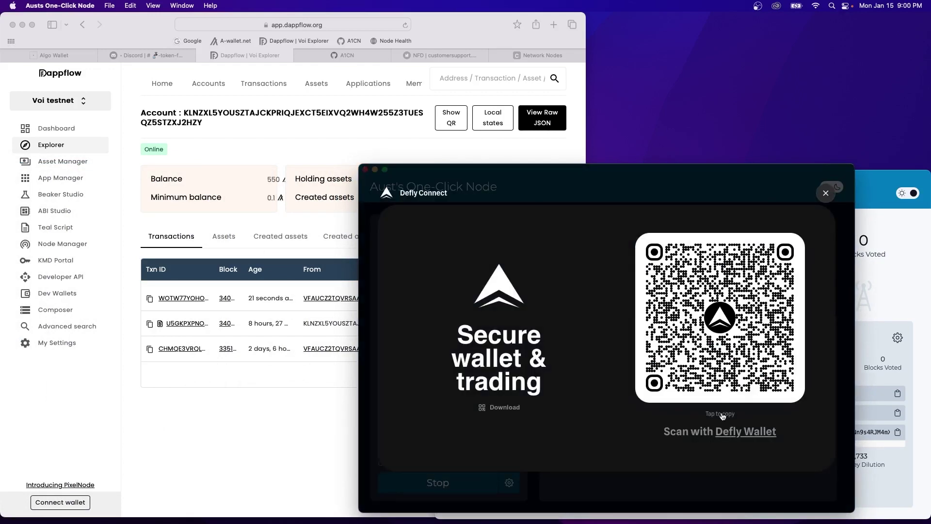
pyautogui.click(48, 55)
pyautogui.click(243, 253)
pyautogui.write('****')
pyautogui.press('Return')
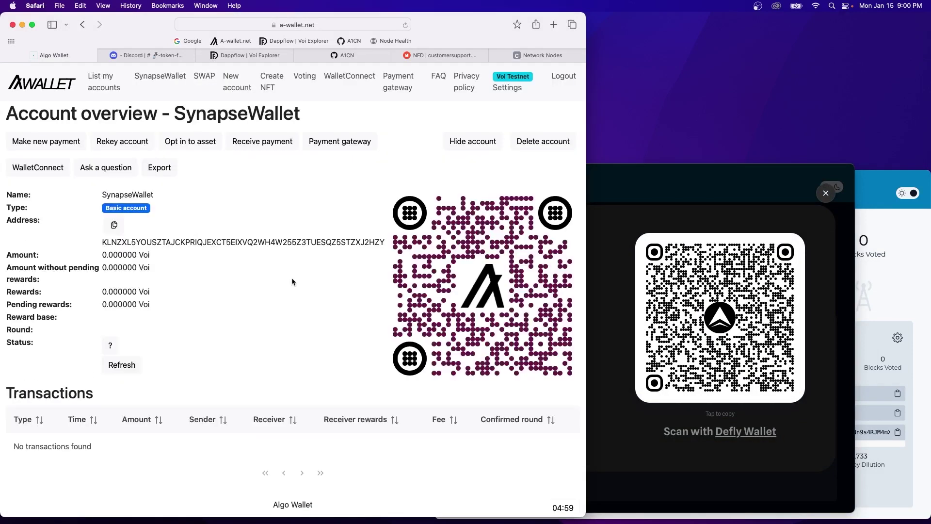
# Switch A-Wallet to Algorand Mainnet and connect the account using the node's WalletConnect URI.
pyautogui.click(508, 88)
pyautogui.click(159, 167)
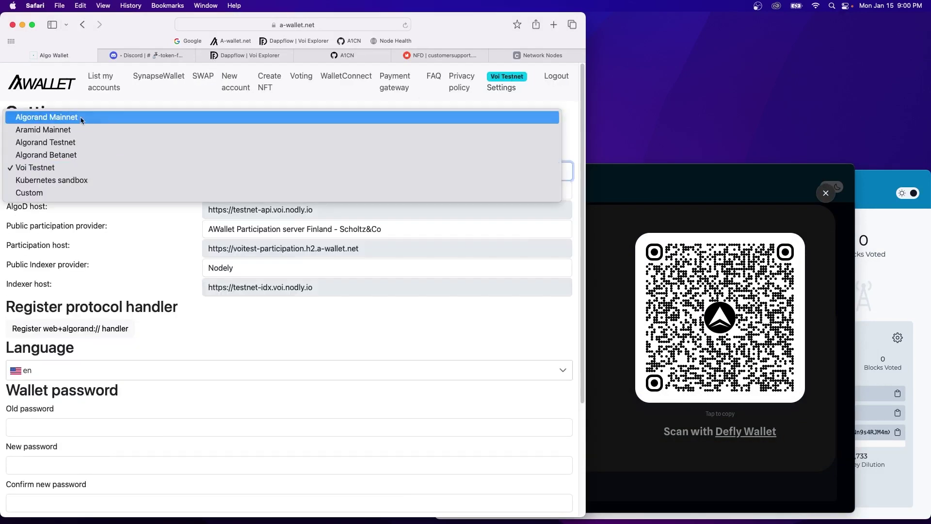
pyautogui.click(102, 117)
pyautogui.click(104, 92)
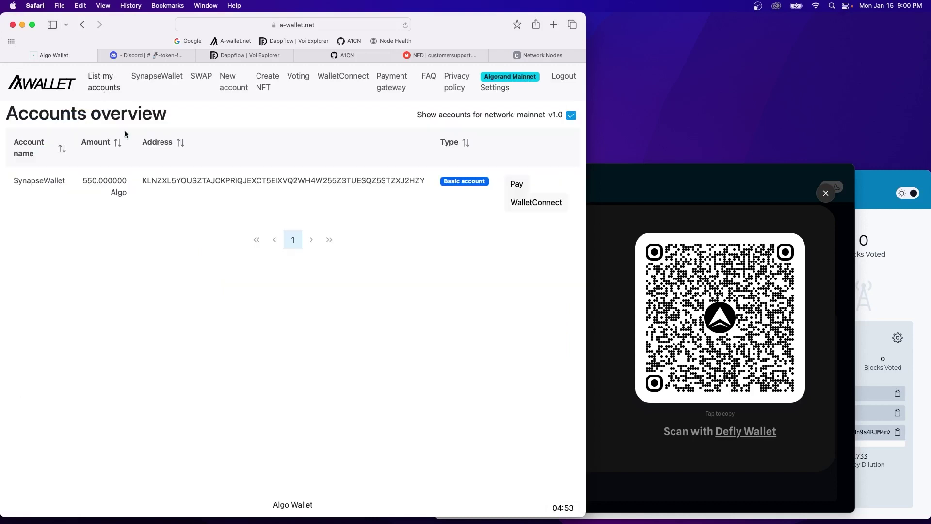
pyautogui.click(141, 182)
pyautogui.click(47, 165)
pyautogui.click(46, 166)
pyautogui.press('super+v')
pyautogui.click(52, 185)
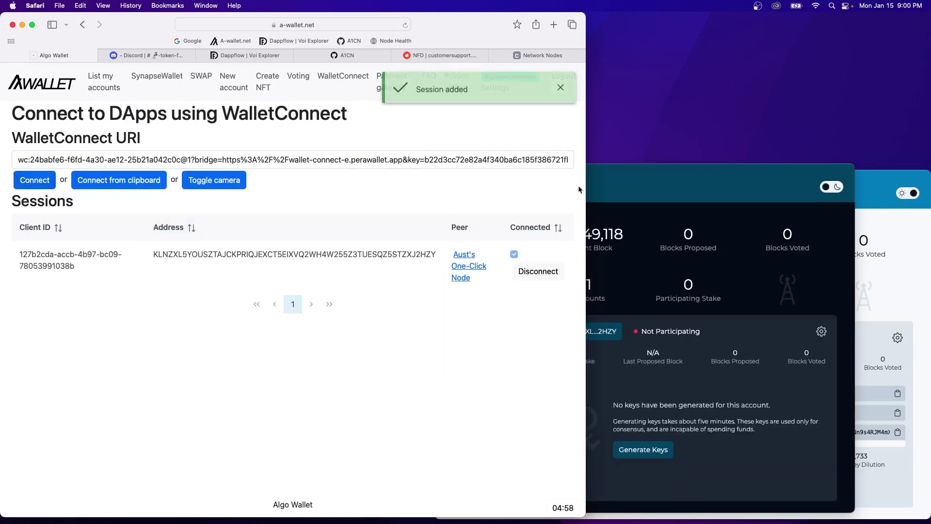
# Generate participation keys for the connected account on the MainNet node.
pyautogui.click(615, 189)
pyautogui.click(641, 449)
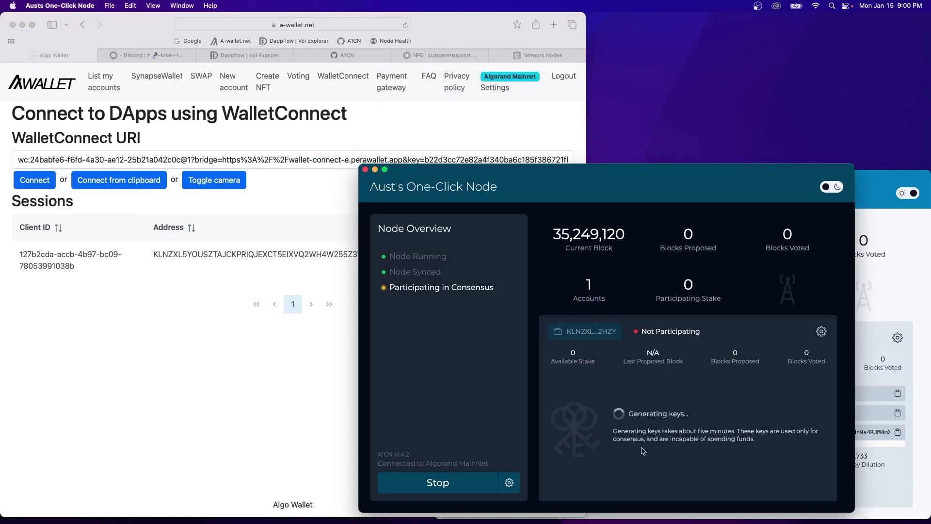
pyautogui.click(710, 86)
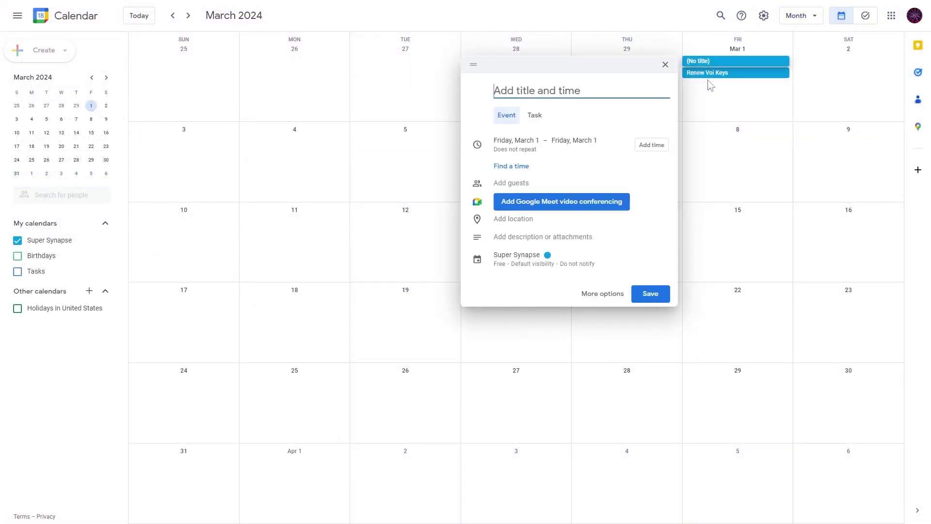
# Save an all-day 'Renew Algorand Keys' event repeating every 2 weeks on Friday from March 1, 2024.
pyautogui.write('Renew Algorand Keys')
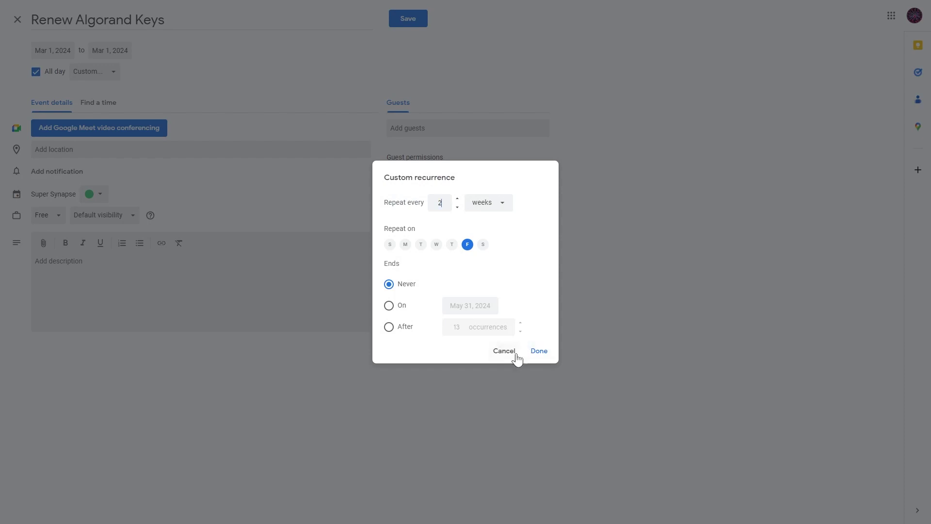
pyautogui.click(537, 351)
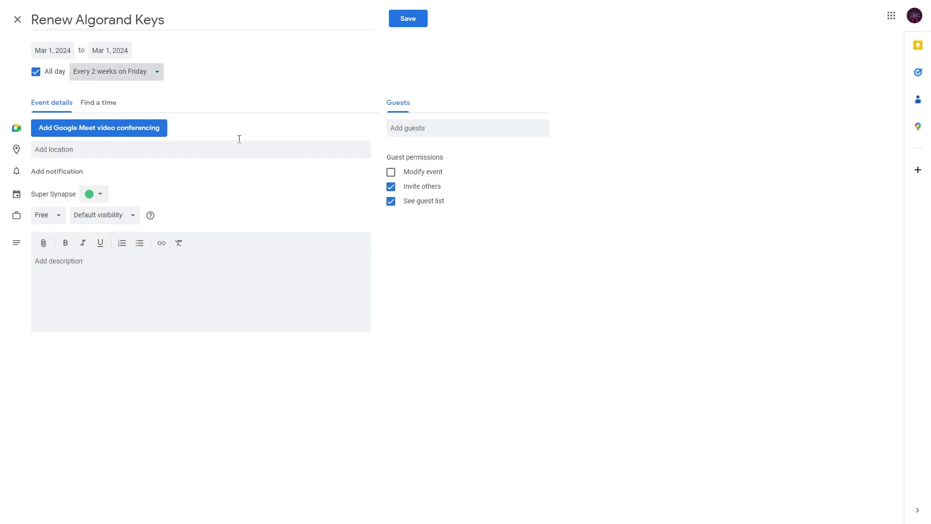
pyautogui.click(408, 19)
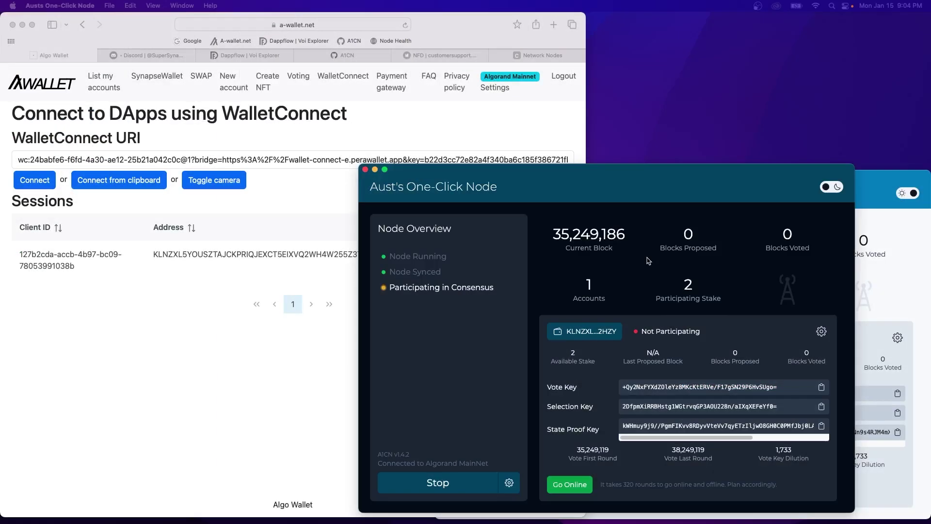
# Take the MainNet account online by signing the participation transaction in A-Wallet and sending it back.
pyautogui.click(569, 485)
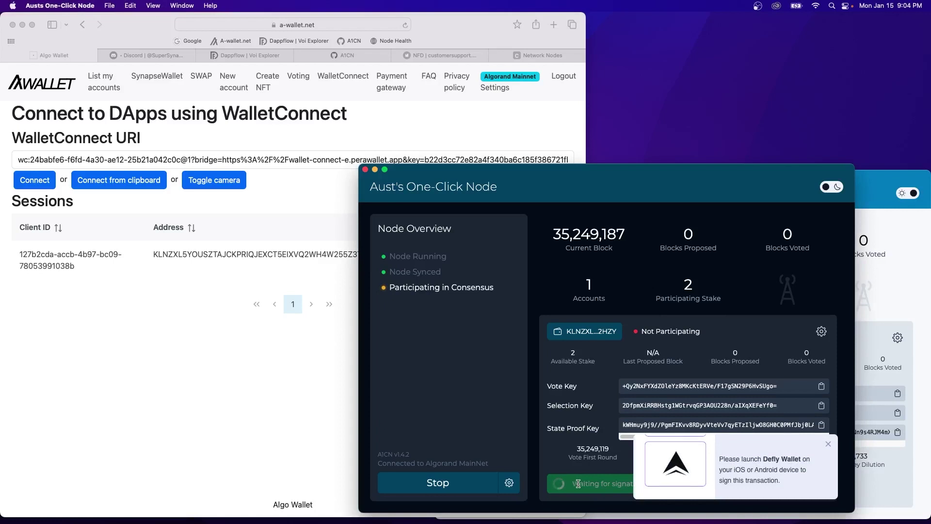
pyautogui.click(299, 202)
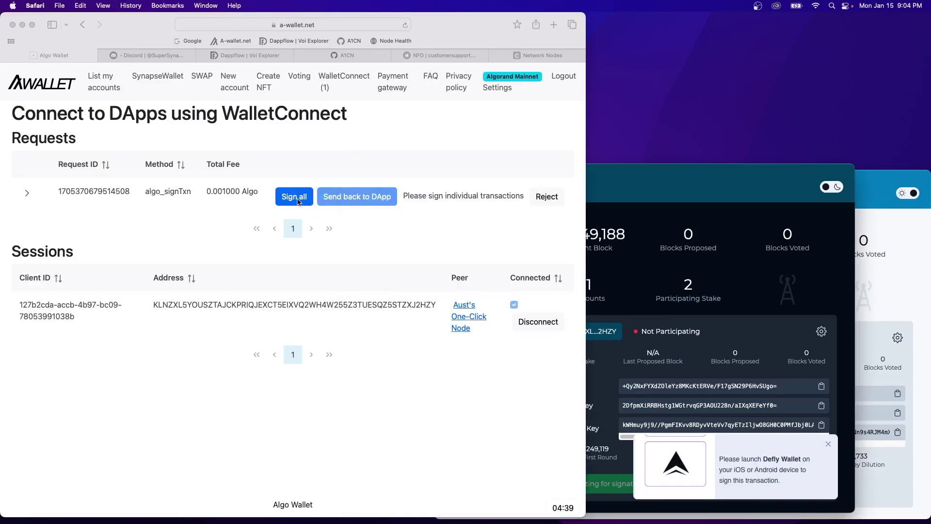
pyautogui.click(299, 202)
pyautogui.click(418, 197)
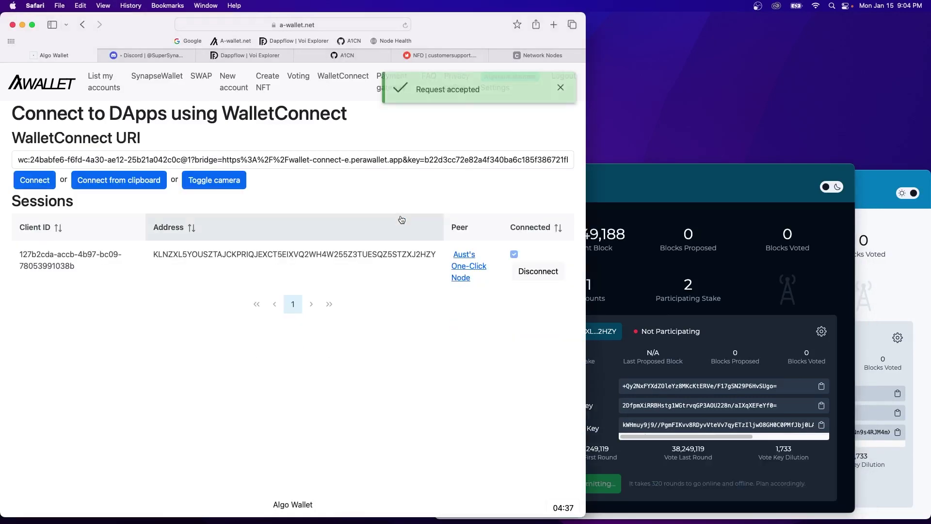
# Move the MainNet node window to the left and bring the Voi TestNet window forward.
pyautogui.click(624, 199)
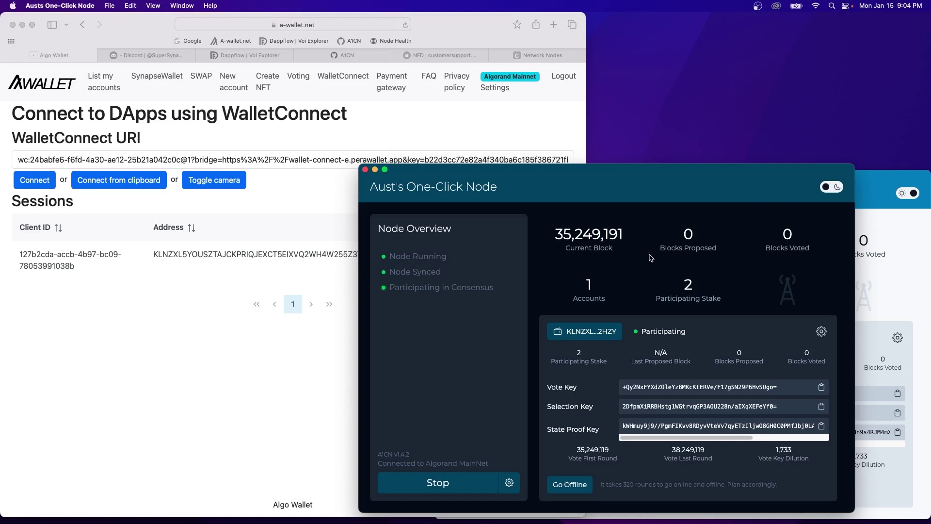
pyautogui.moveTo(693, 177); pyautogui.dragTo(337, 181)
pyautogui.click(643, 182)
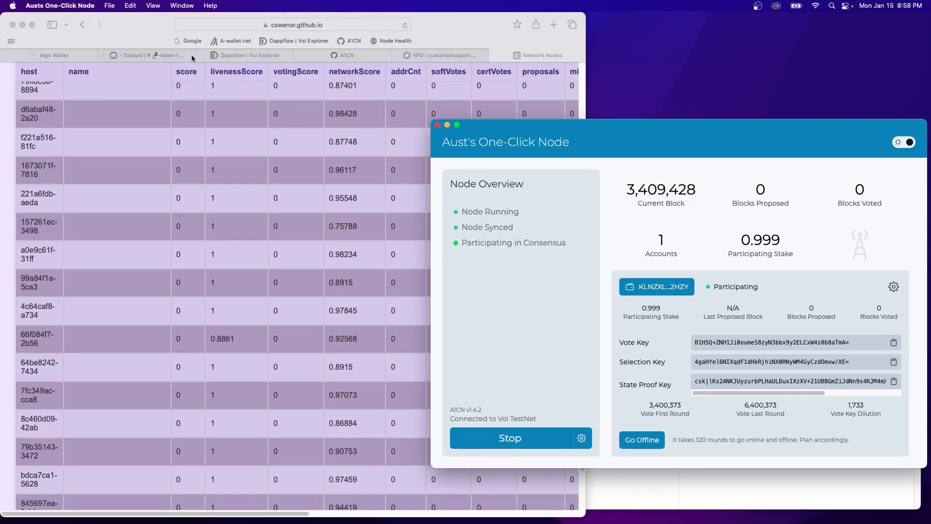
# In the Discord faucet channel, start the /voi-testnet-faucet command.
pyautogui.click(168, 41)
pyautogui.click(165, 55)
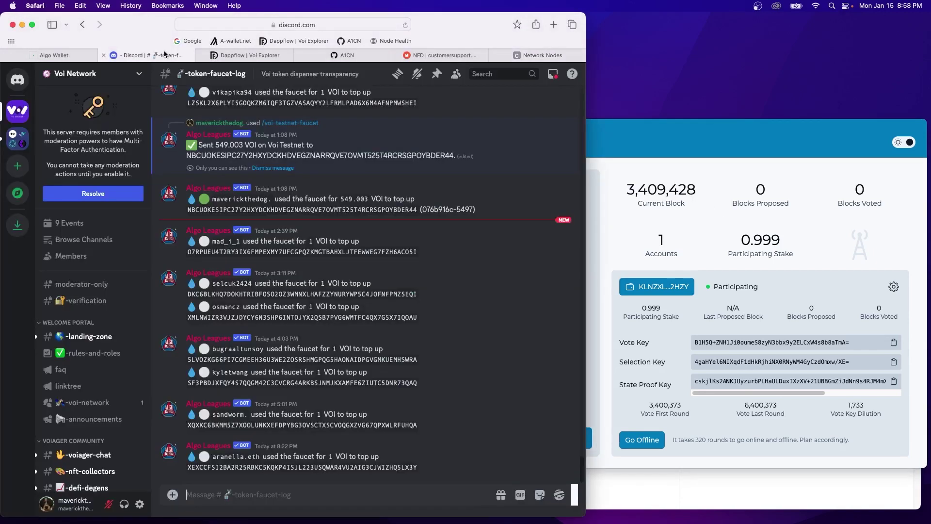
pyautogui.scroll(-10, 105, 279)
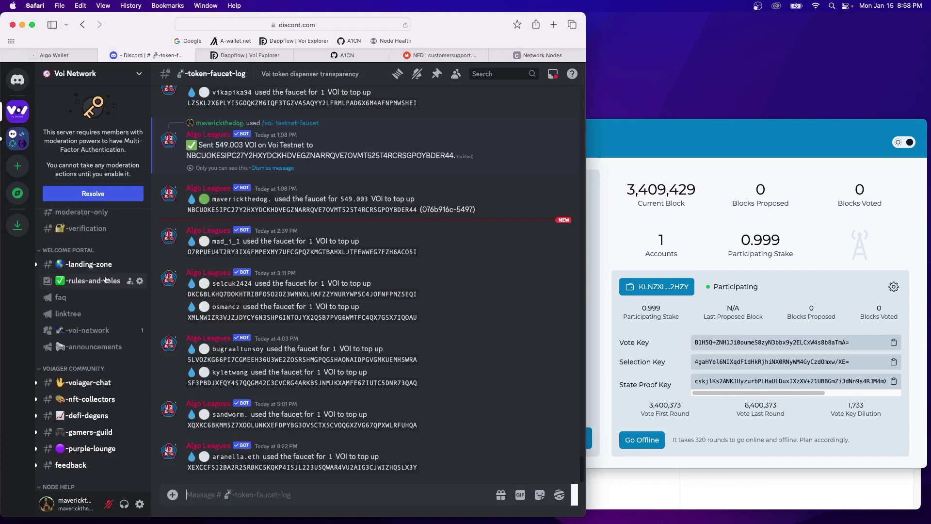
pyautogui.scroll(-8, 105, 280)
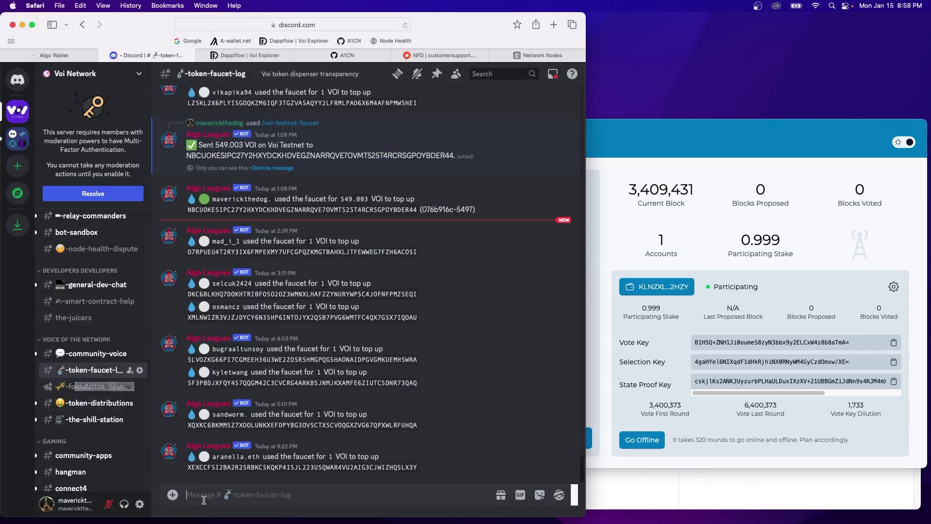
pyautogui.write('/voi')
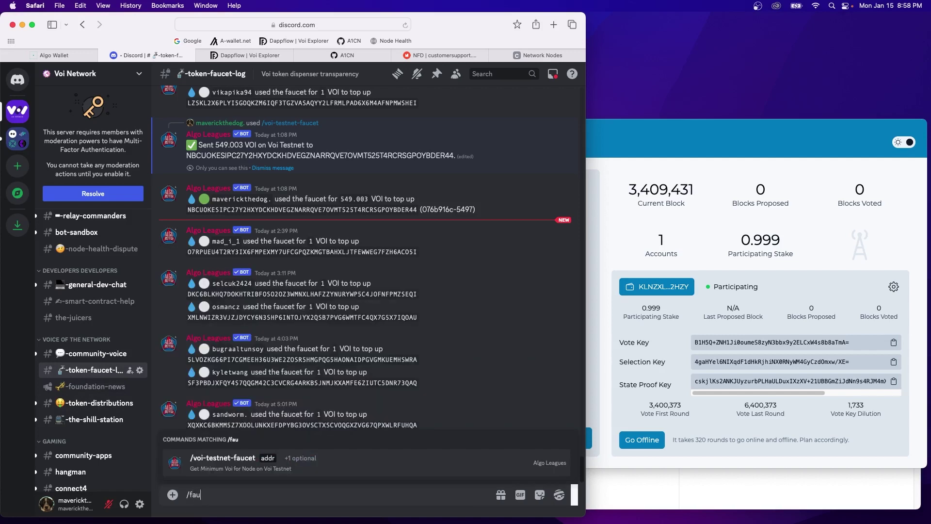
pyautogui.press('Tab')
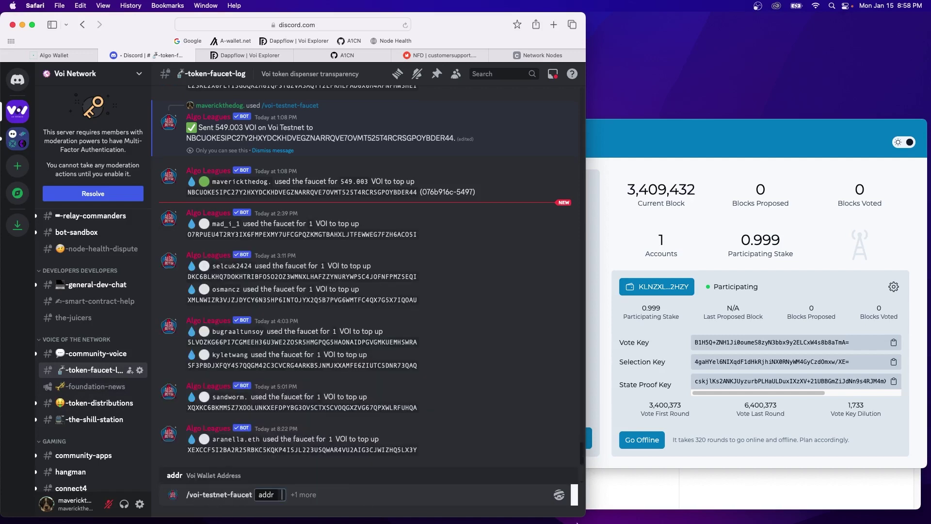
# Paste the node's wallet address from Notes into the addr option.
pyautogui.click(755, 499)
pyautogui.moveTo(829, 261); pyautogui.dragTo(691, 250)
pyautogui.press('super+c')
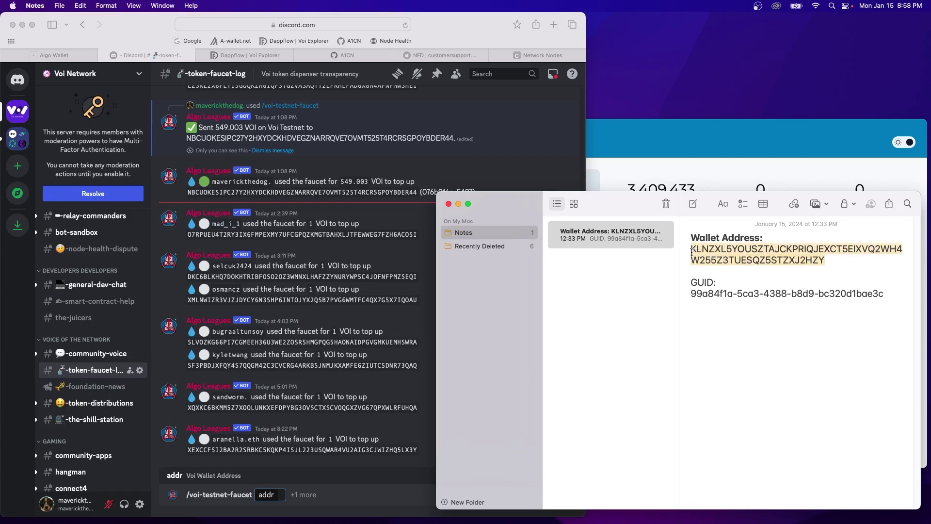
pyautogui.click(285, 494)
pyautogui.press('super+v')
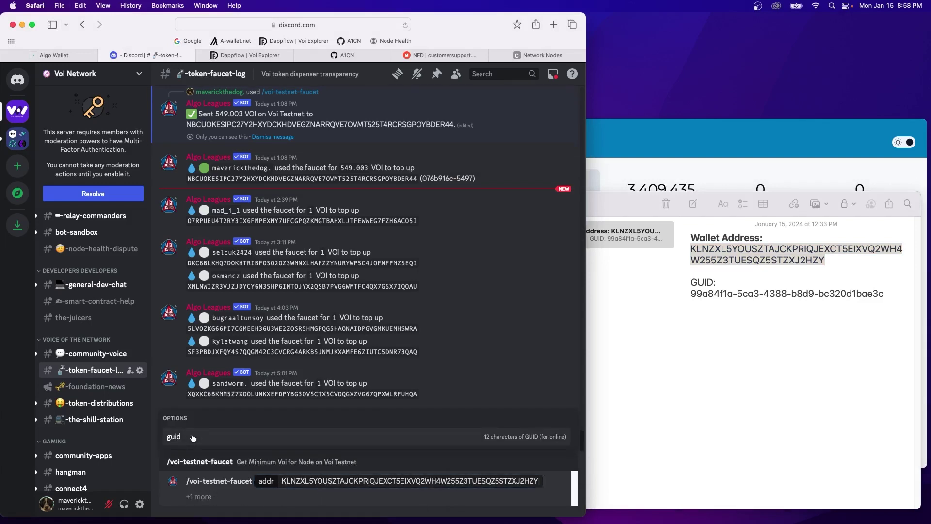
# Add the first part of the GUID as guid, send the request, and solve the captcha.
pyautogui.click(193, 437)
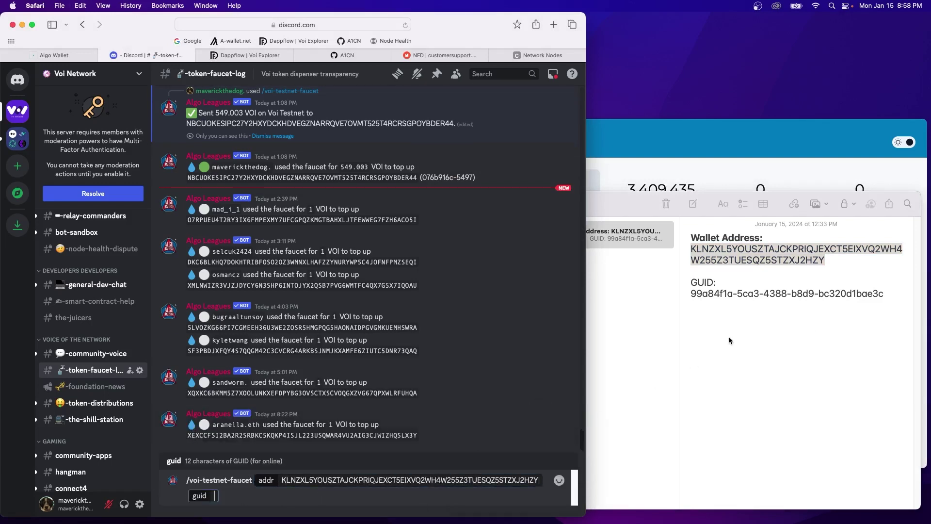
pyautogui.click(732, 337)
pyautogui.moveTo(759, 294); pyautogui.dragTo(685, 296)
pyautogui.press('super+c')
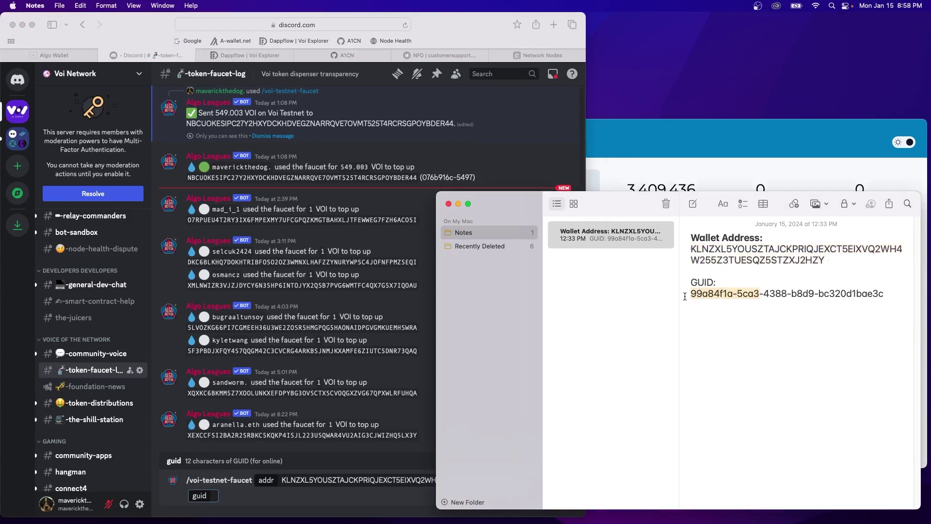
pyautogui.click(217, 494)
pyautogui.press('super+v')
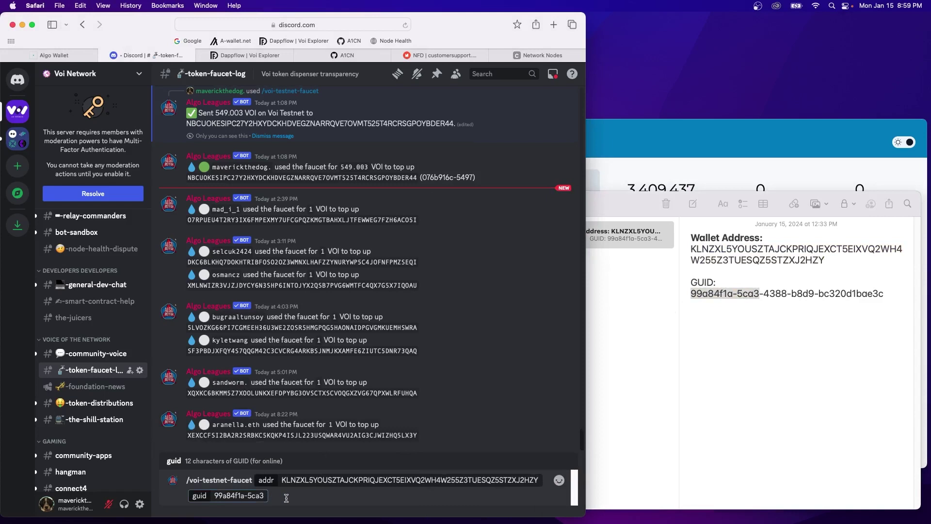
pyautogui.press('Return')
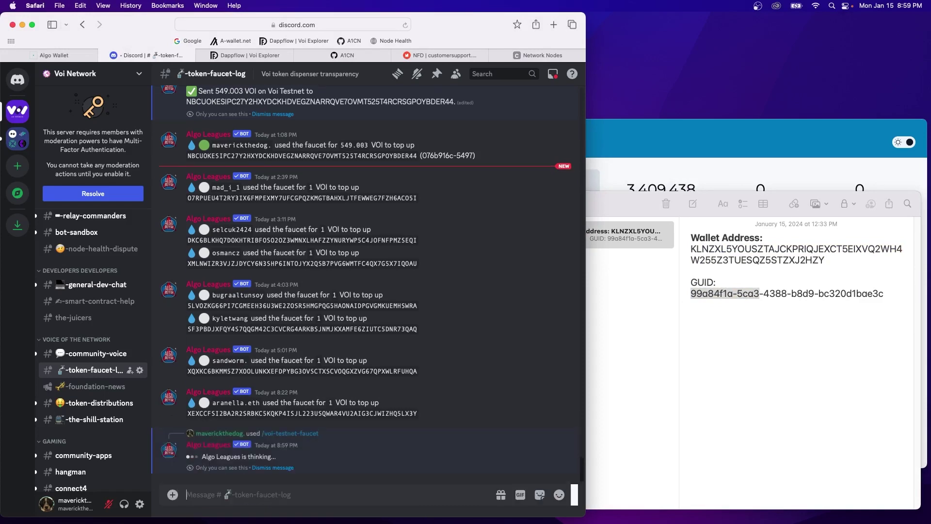
pyautogui.click(284, 450)
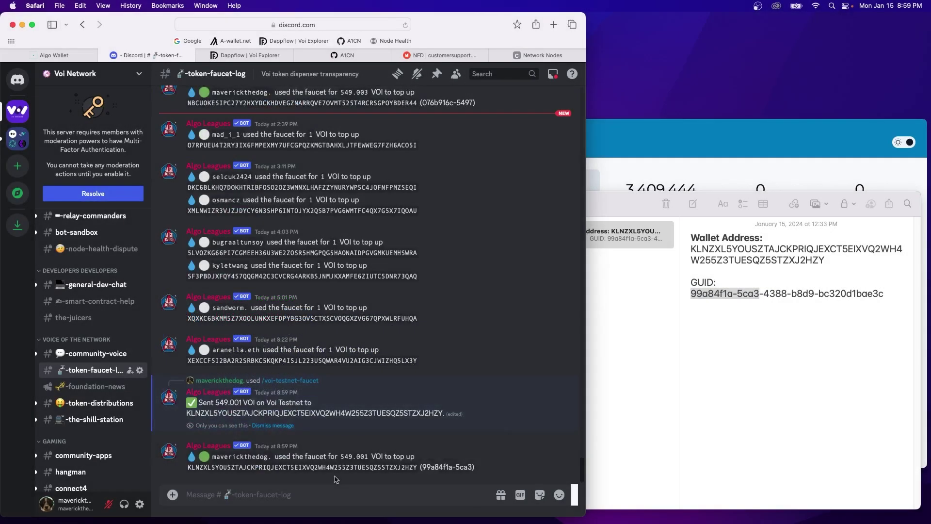
# Search the wallet address in the Dappflow Voi explorer to confirm it's Online with 549.001 received.
pyautogui.click(249, 57)
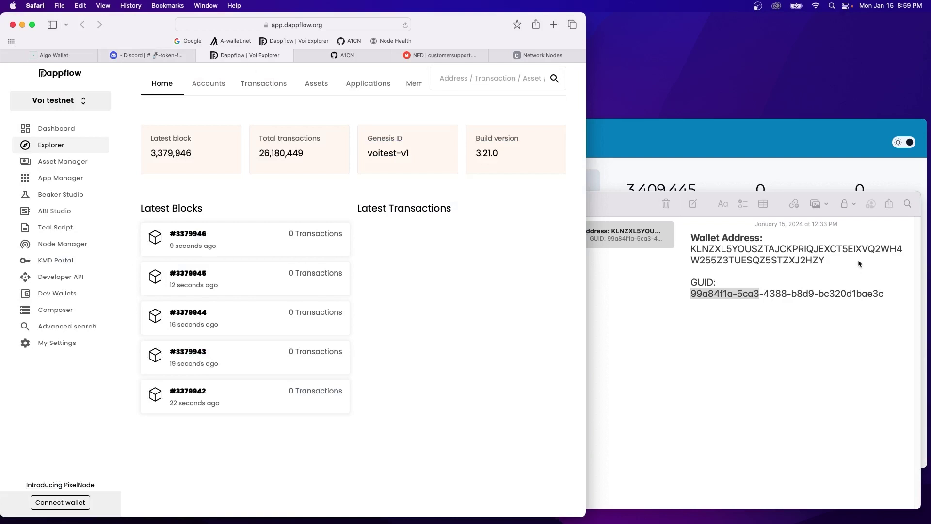
pyautogui.moveTo(858, 263); pyautogui.dragTo(686, 244)
pyautogui.press('cmd+c')
pyautogui.click(471, 81)
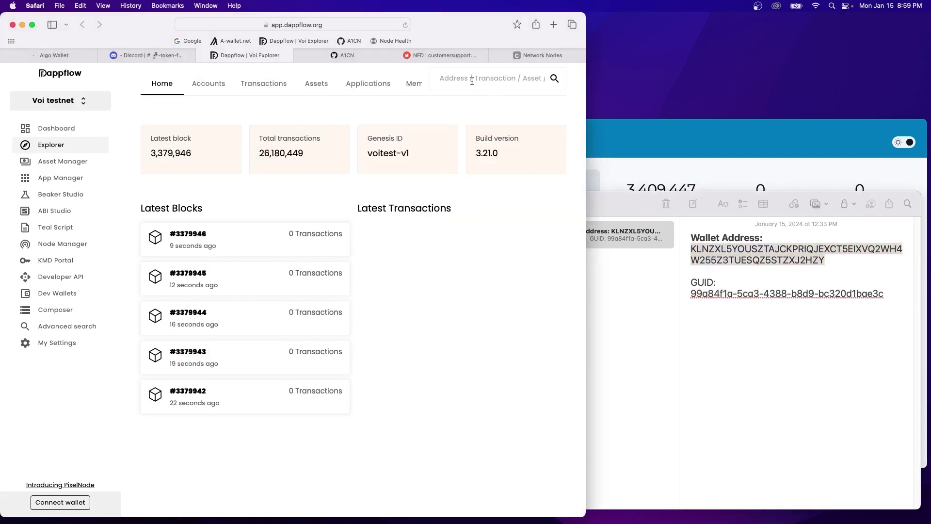
pyautogui.press('cmd+v')
pyautogui.press('Return')
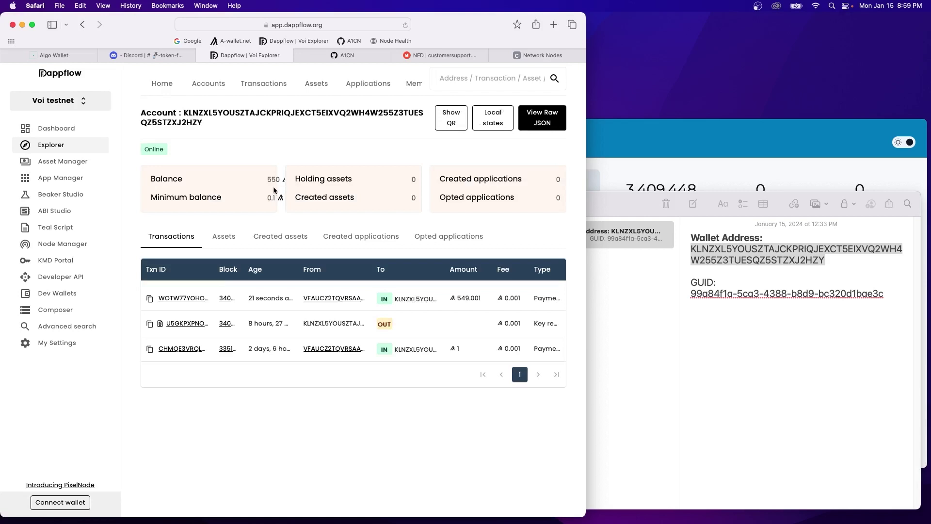
pyautogui.click(630, 183)
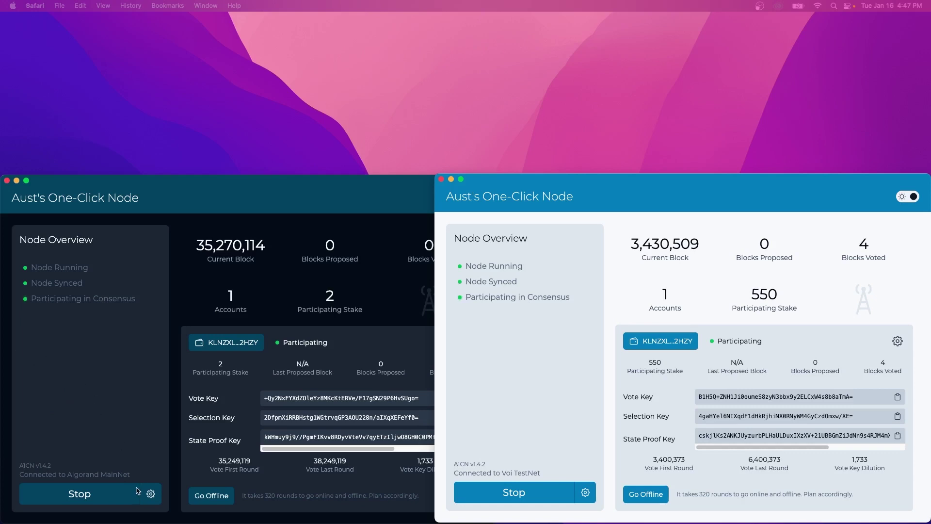
# Stop both the Algorand MainNet and Voi TestNet nodes.
pyautogui.click(119, 495)
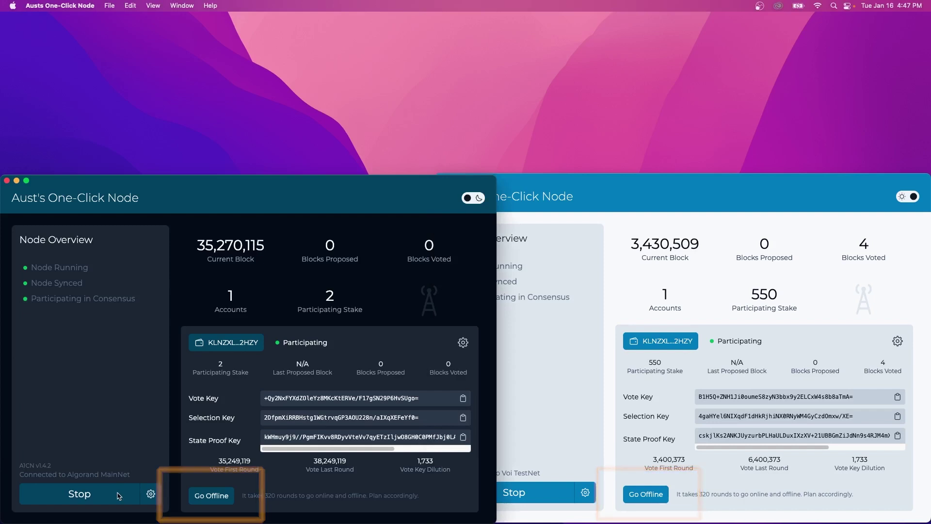
pyautogui.click(119, 495)
pyautogui.click(517, 493)
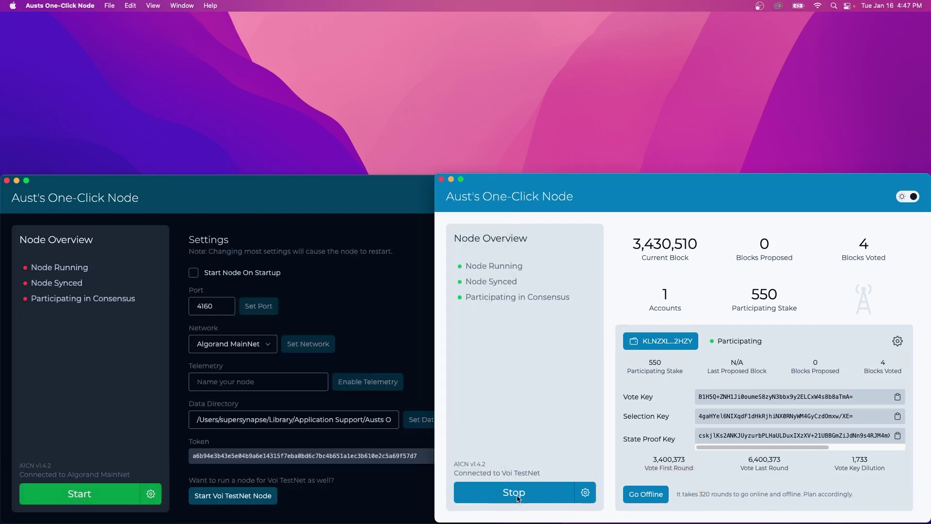
pyautogui.click(516, 493)
# Force quit Aust's One-Click Node from the Option+Cmd+Esc list.
pyautogui.press('alt+super+Escape')
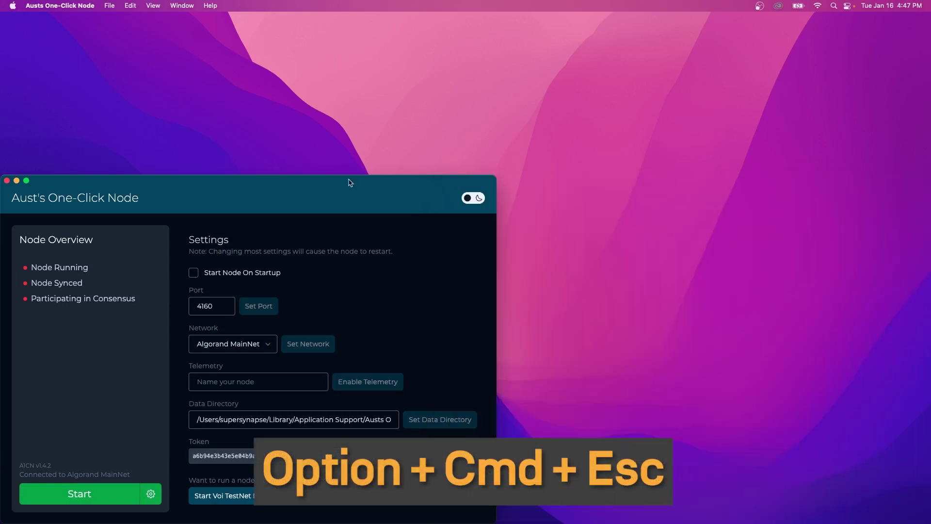
pyautogui.click(8, 180)
pyautogui.press('alt+super+Escape')
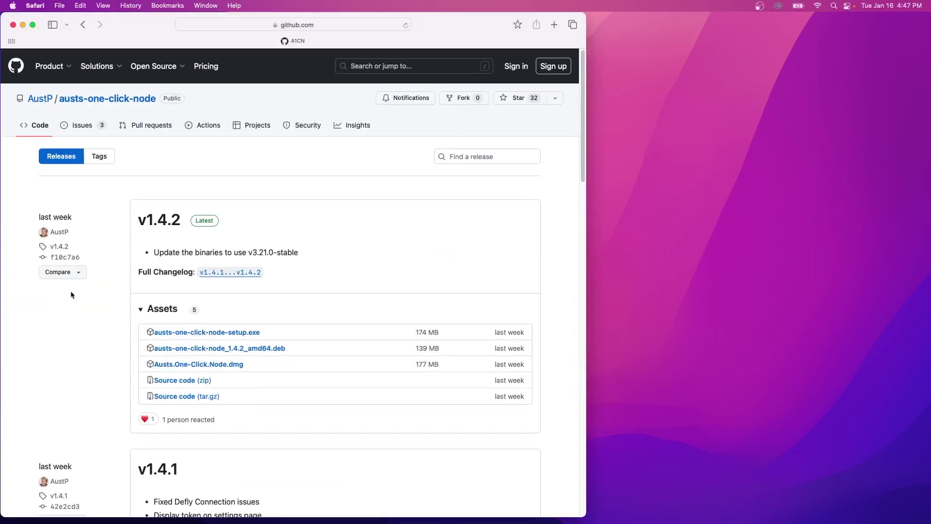
# Download the v1.4.2 Austs.One-Click.Node.dmg and open it from Downloads.
pyautogui.click(236, 365)
pyautogui.click(499, 25)
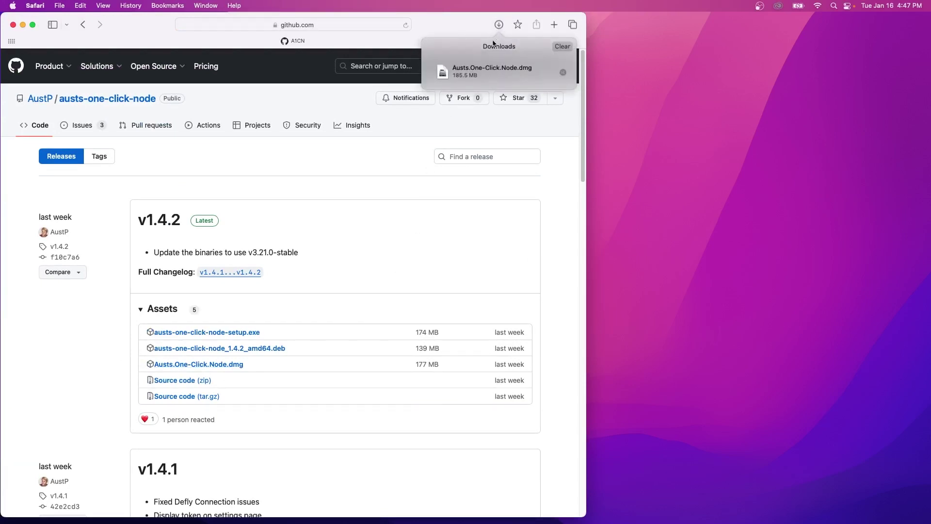
pyautogui.click(491, 71)
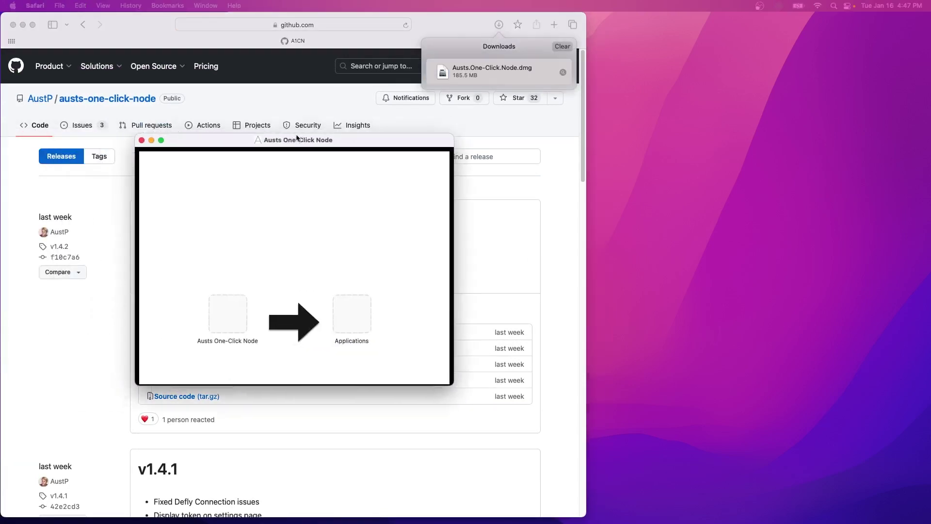
# Replace the app in Applications with the new version, authorizing with the admin password.
pyautogui.moveTo(351, 320); pyautogui.dragTo(458, 328)
pyautogui.click(589, 247)
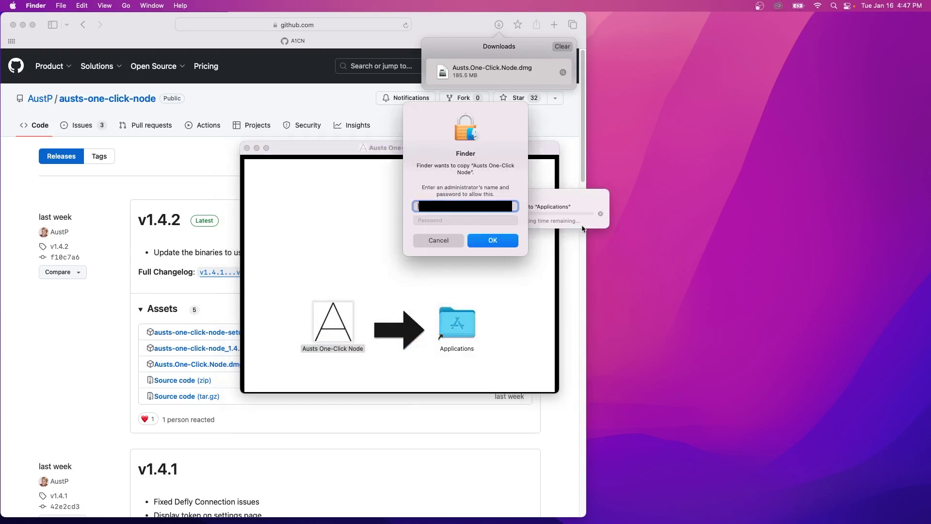
pyautogui.write('••••••••••••••')
pyautogui.press('Return')
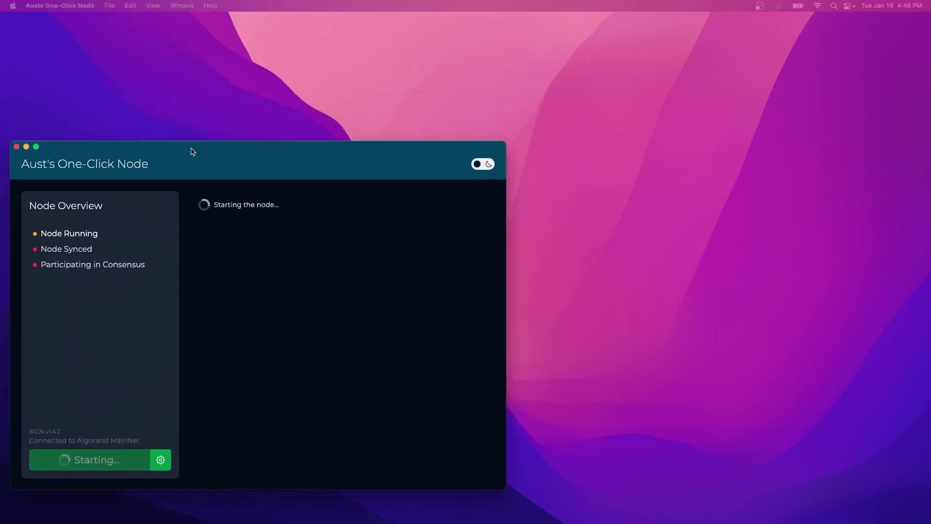
pyautogui.moveTo(193, 152); pyautogui.dragTo(184, 178)
pyautogui.click(199, 488)
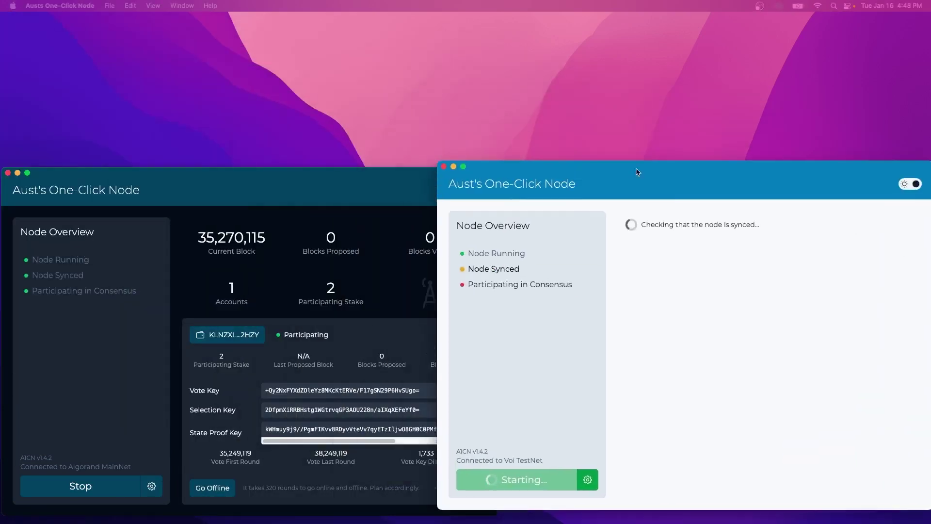
# Move the Voi TestNet window to the right beside the MainNet node.
pyautogui.moveTo(637, 172)
pyautogui.mouseDown()
pyautogui.moveTo(661, 187)
pyautogui.moveTo(630, 178)
pyautogui.mouseUp()
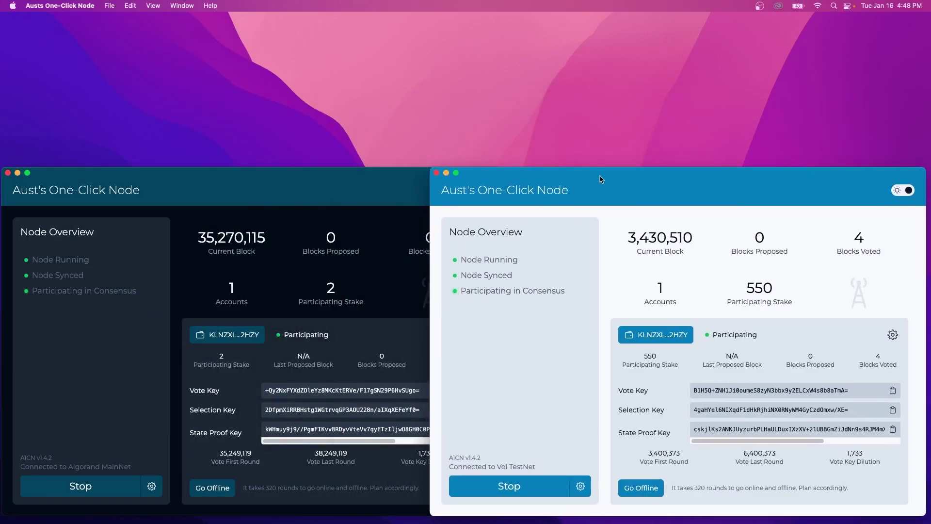